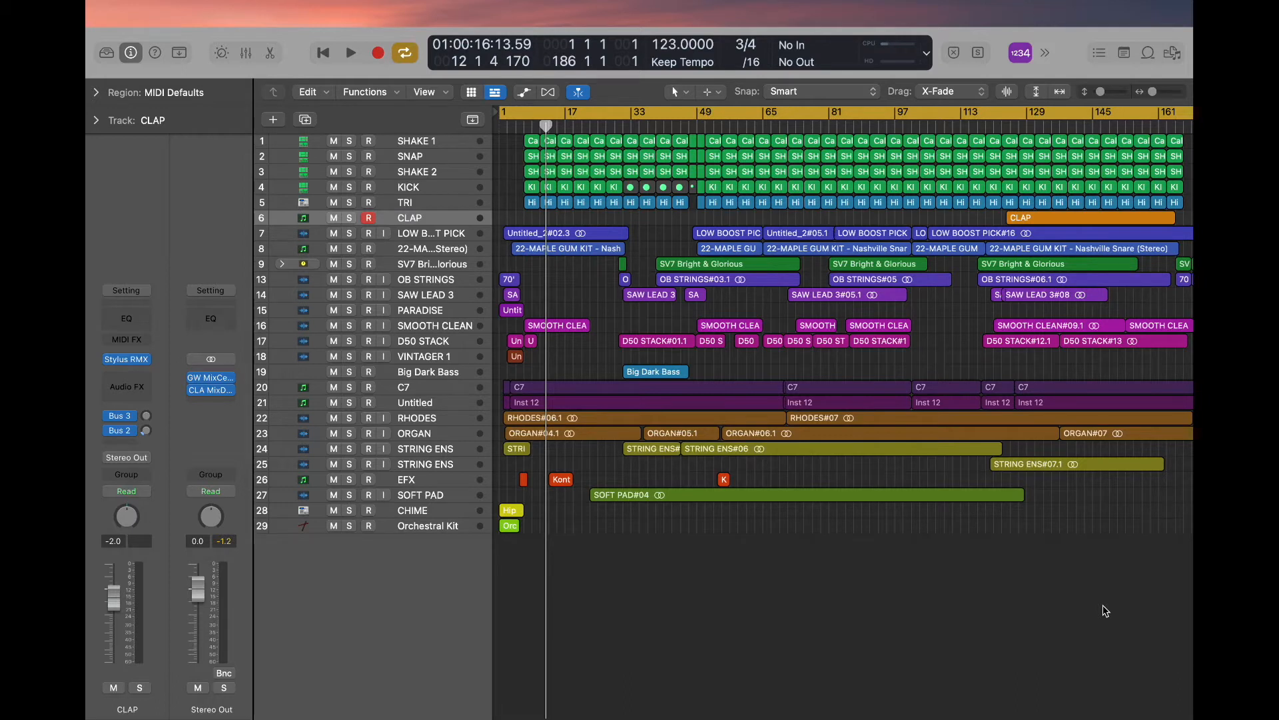
- Examine the channel levels, panning and effects of all tracks in the mixer, through to the master channel, and close the mixer
mouse_move(602, 4)
click(246, 52)
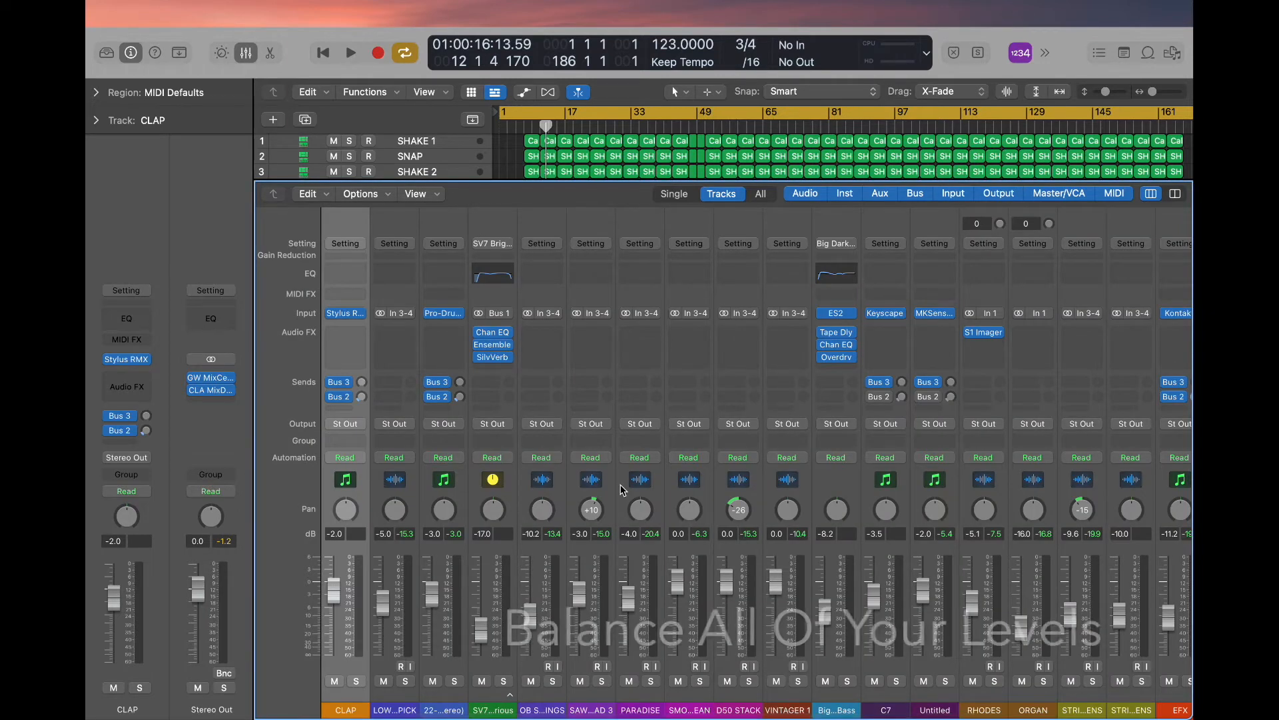
scroll(621, 489, right, 5)
scroll(620, 490, right, 1)
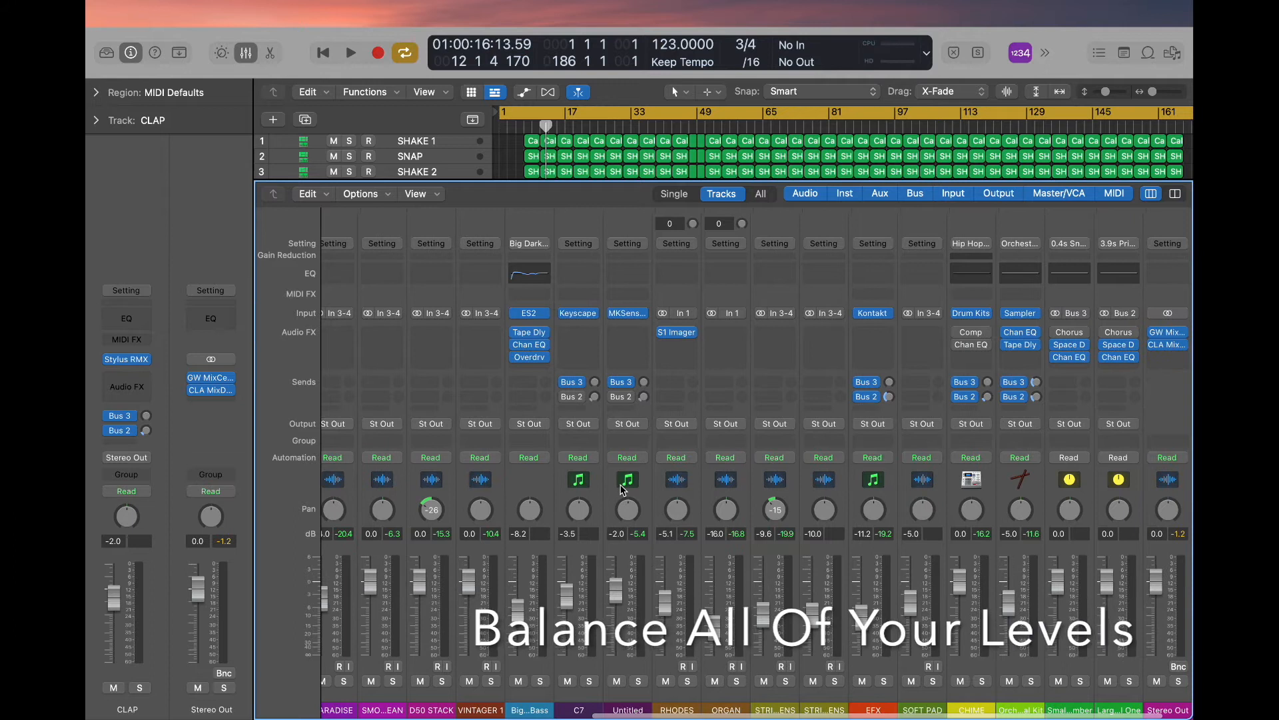
scroll(620, 490, right, 1)
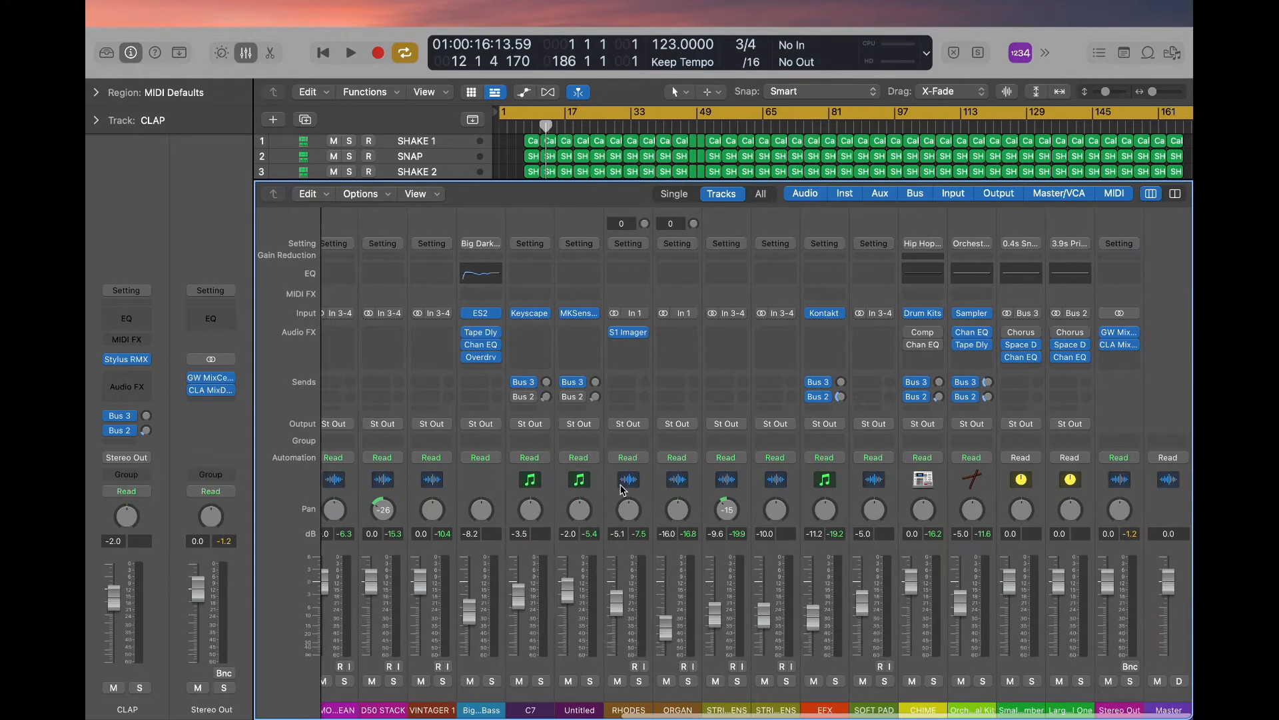
scroll(620, 490, left, 4)
scroll(643, 589, left, 7)
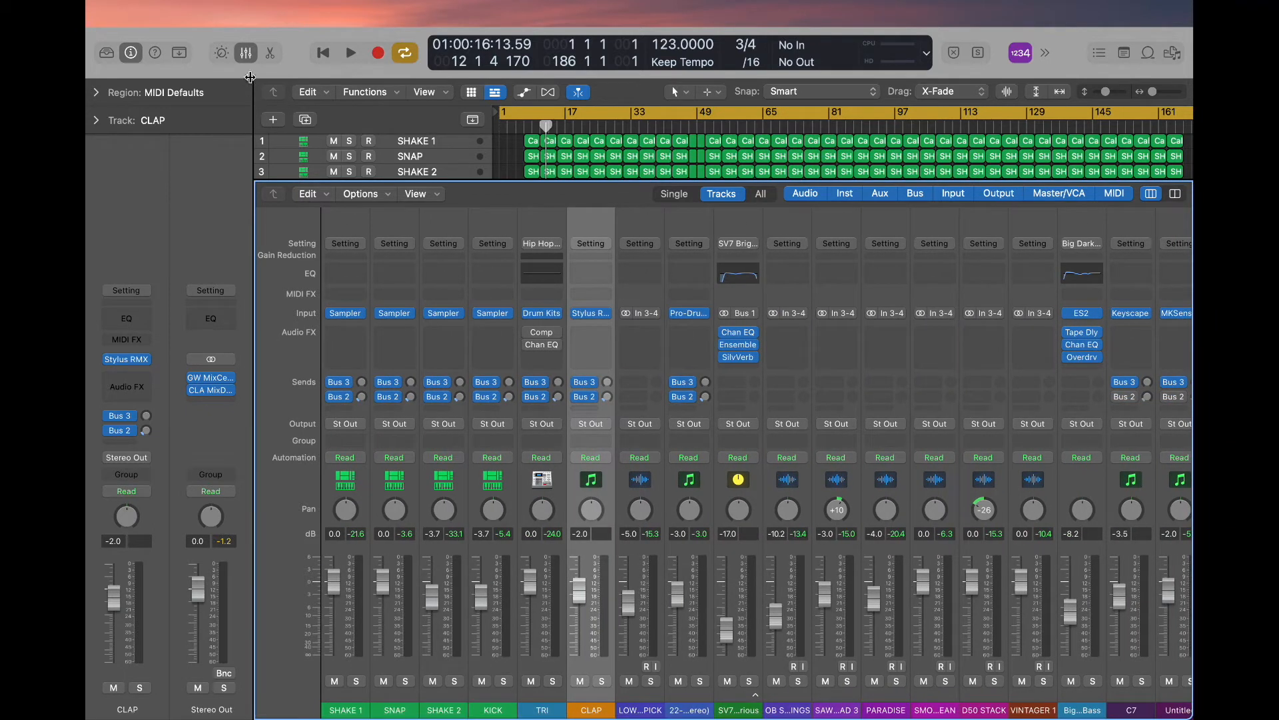
click(246, 52)
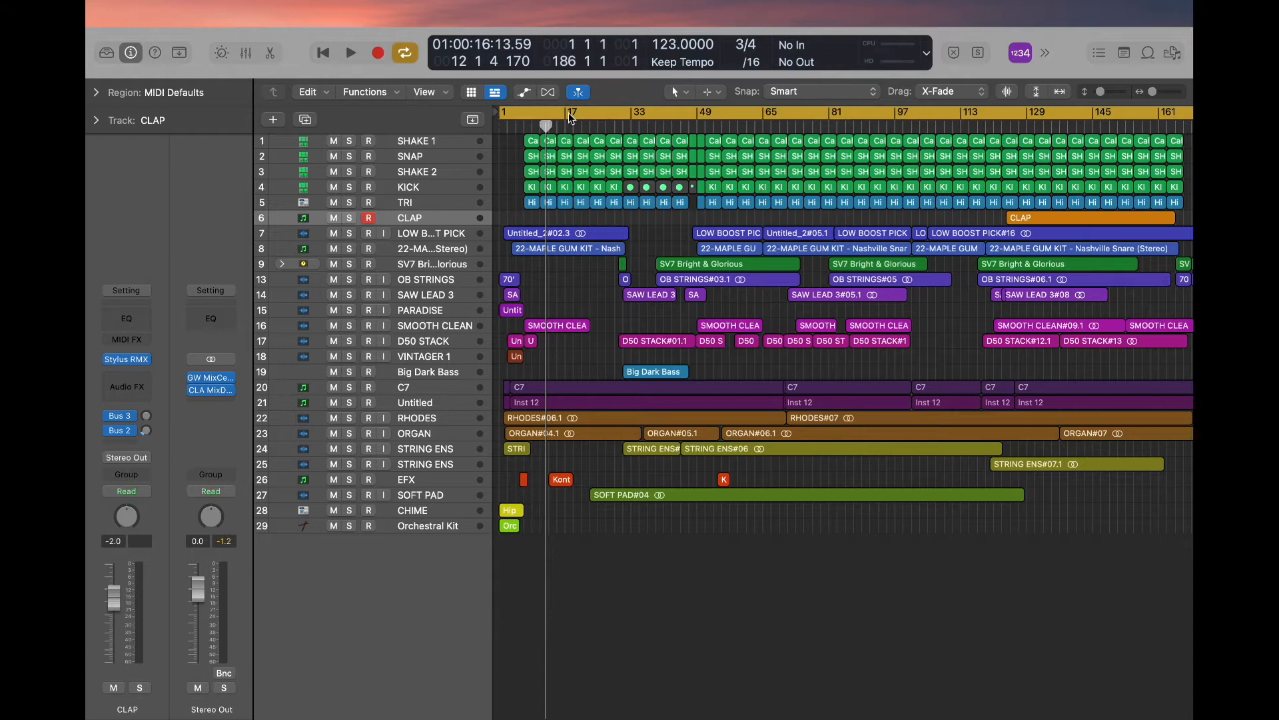
- Extend the end of the cycle range to bar 189 and solo the six percussion tracks from SHAKE 1 through CLAP
scroll(871, 132, right, 10)
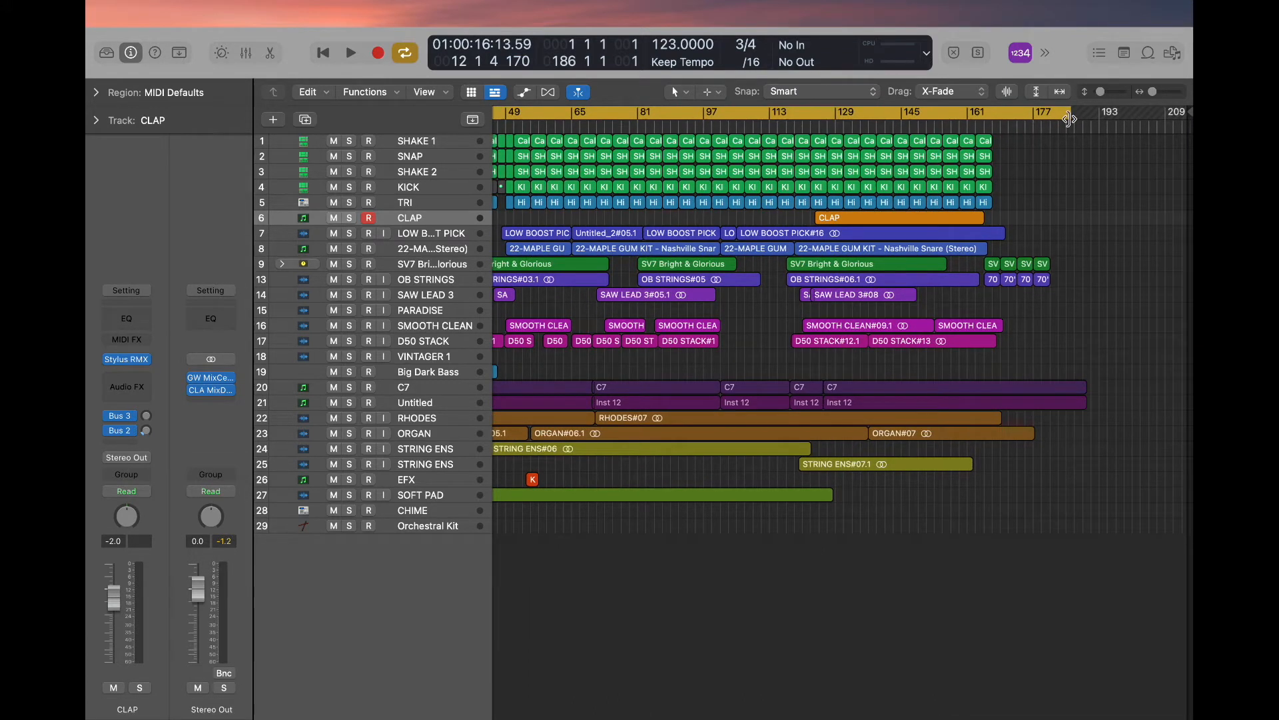
drag(1065, 123, 1082, 118)
scroll(800, 200, left, 10)
drag(349, 218, 350, 141)
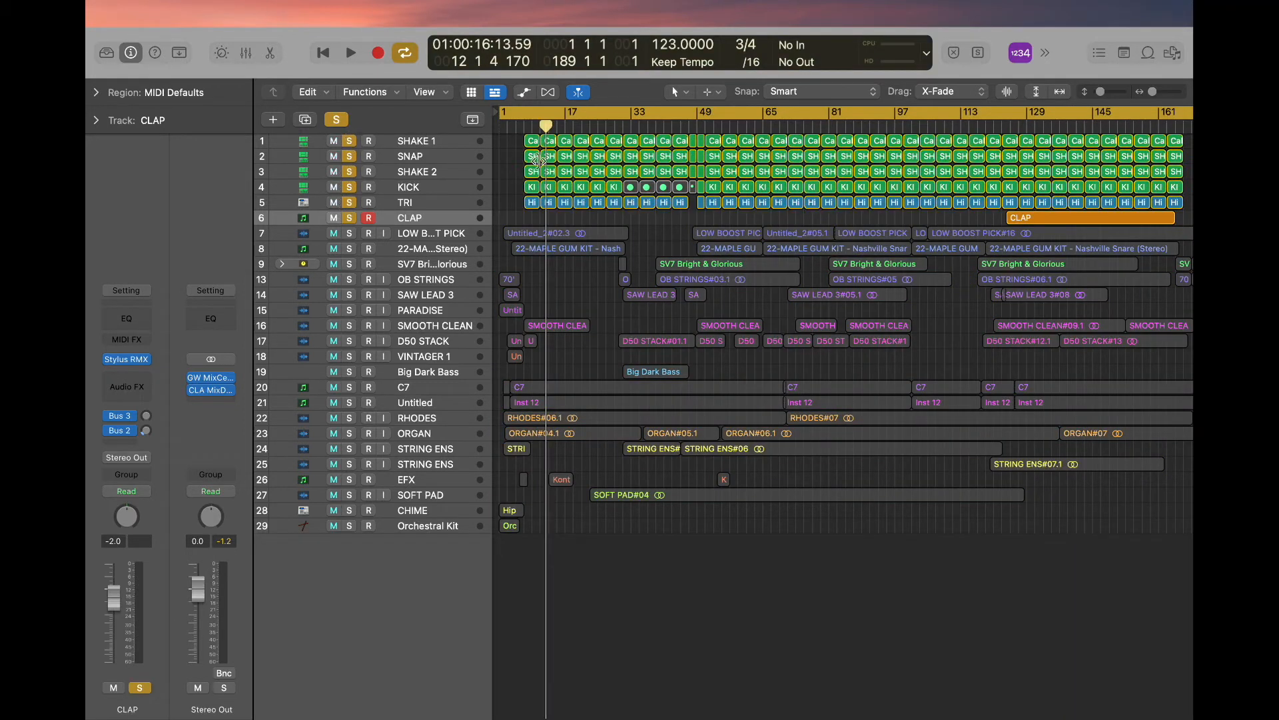
- Set up an offline 24 Bit Wave bounce named LOOP, with the STEMS SESSION folder on the Desktop as its location
key(super+b)
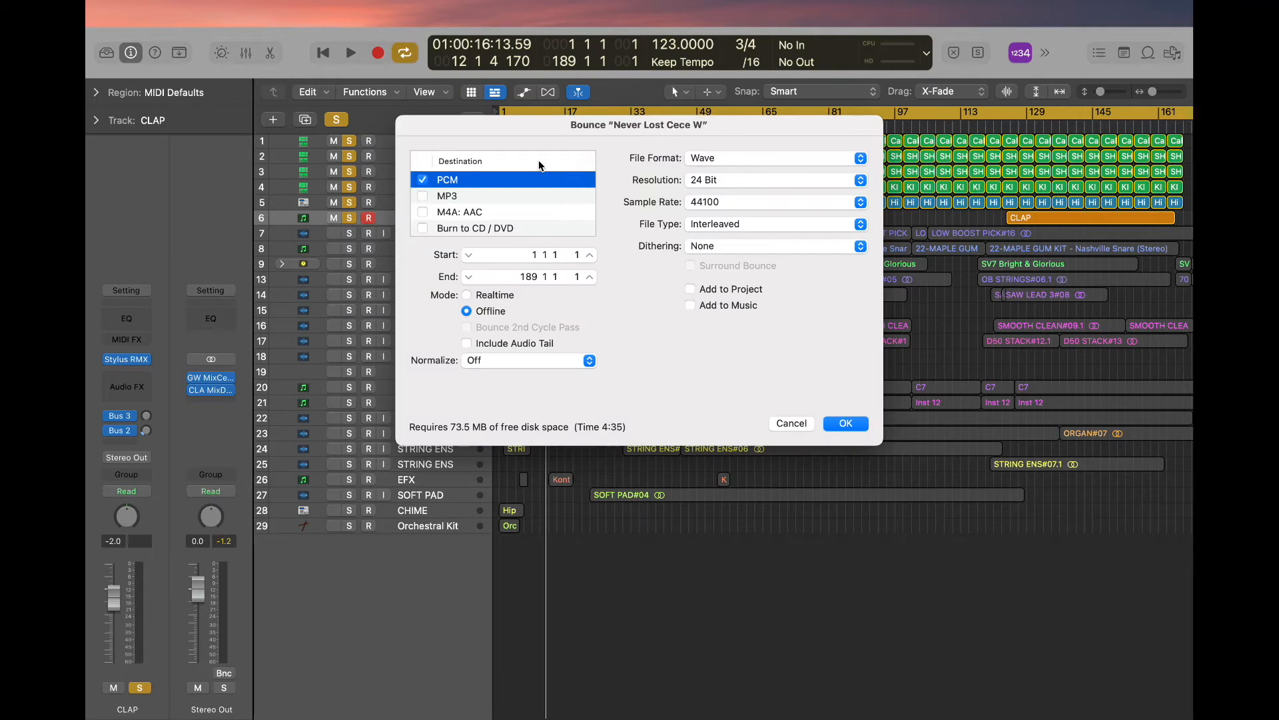
click(843, 426)
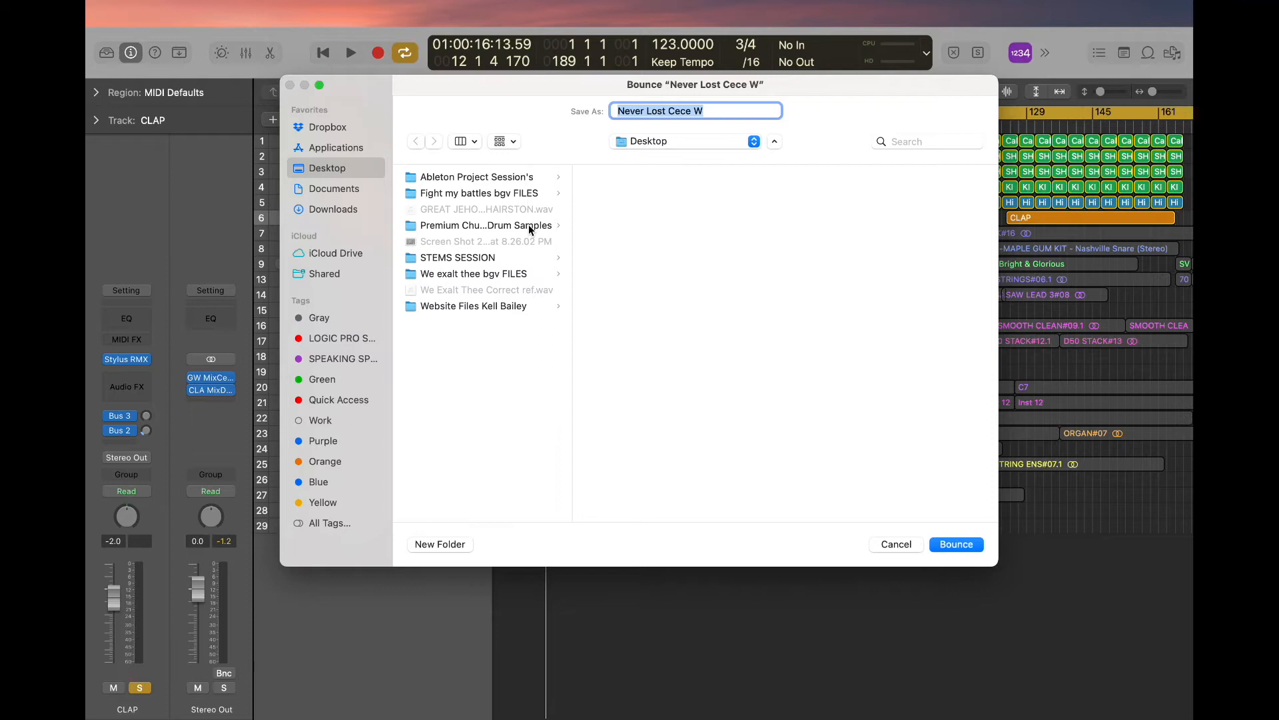
text(LOOP)
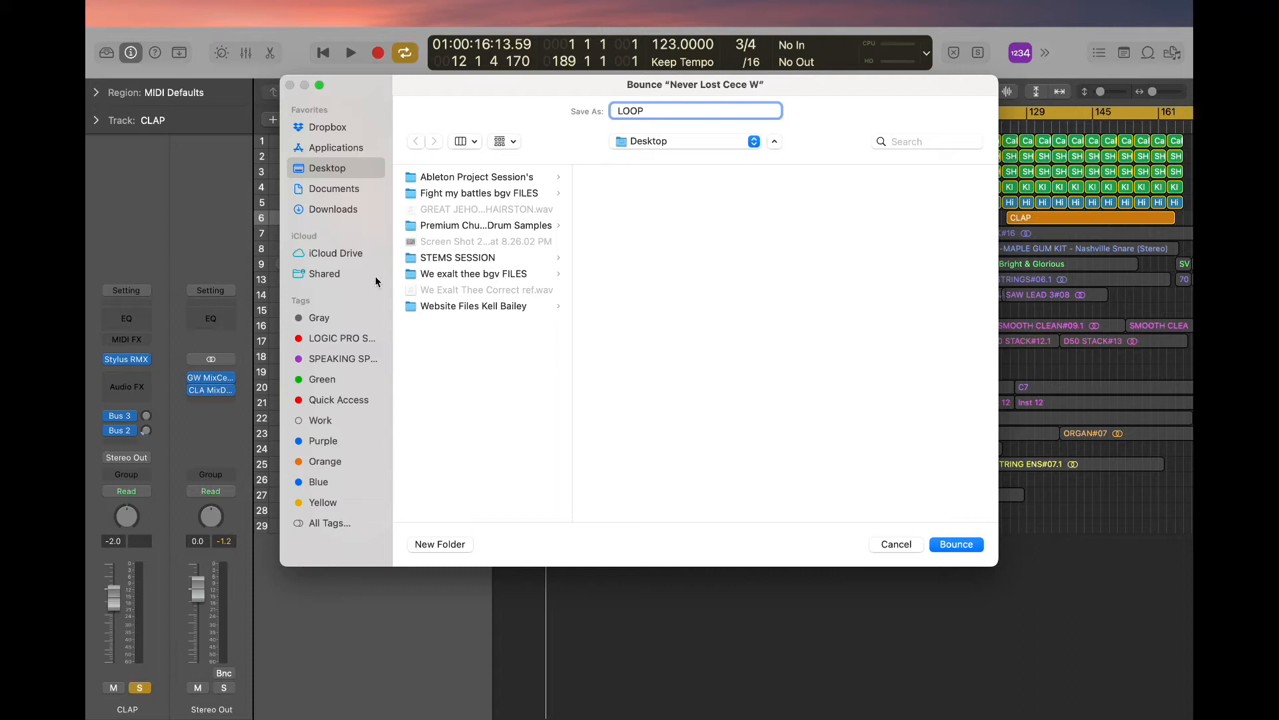
click(343, 359)
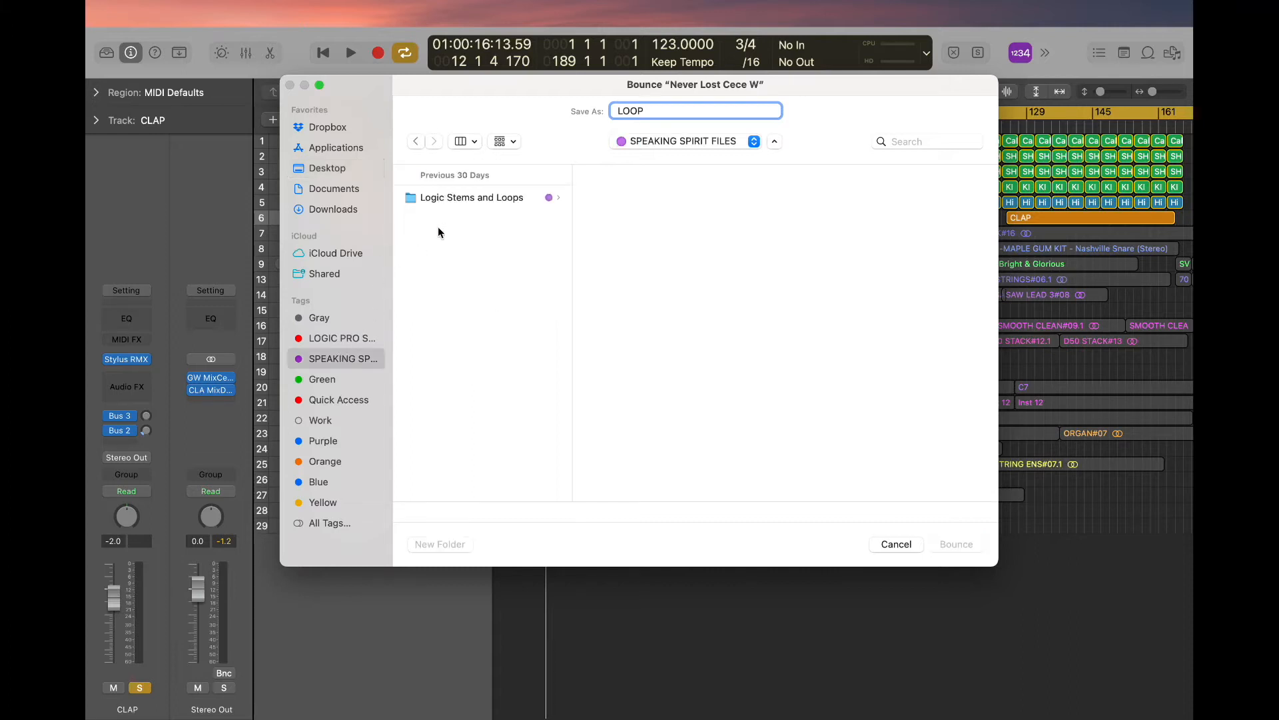
click(337, 170)
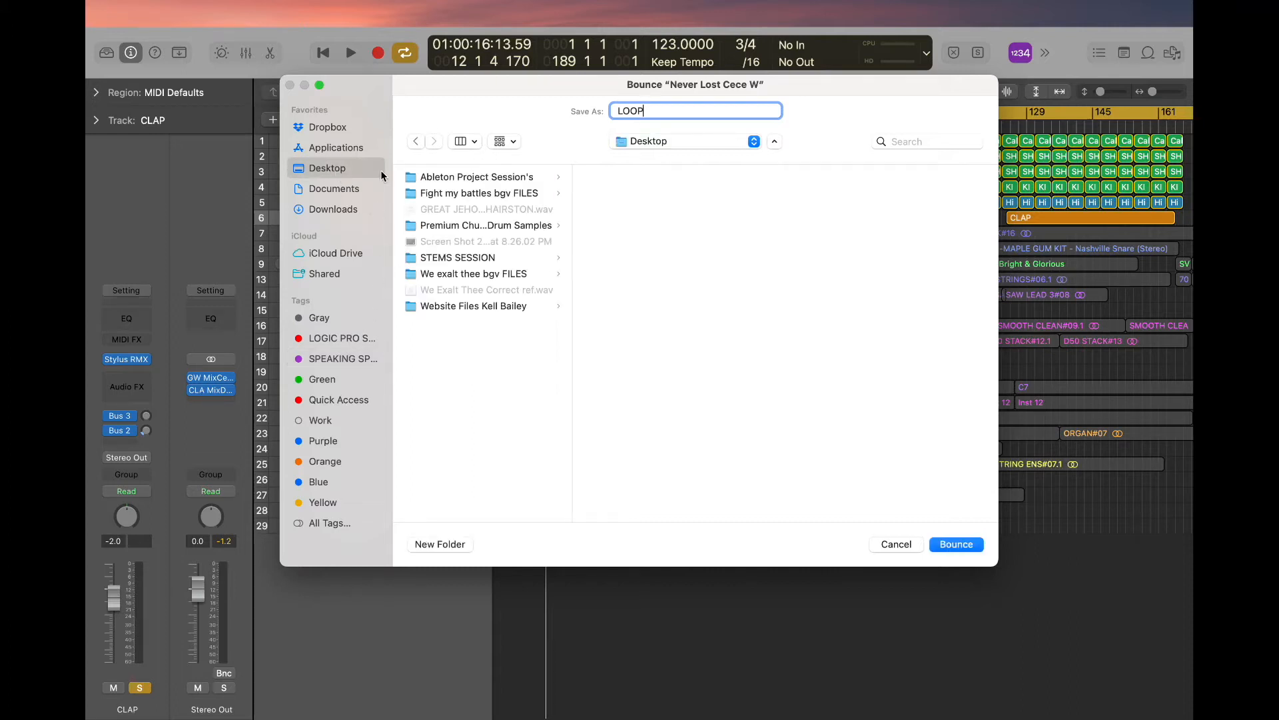
click(451, 258)
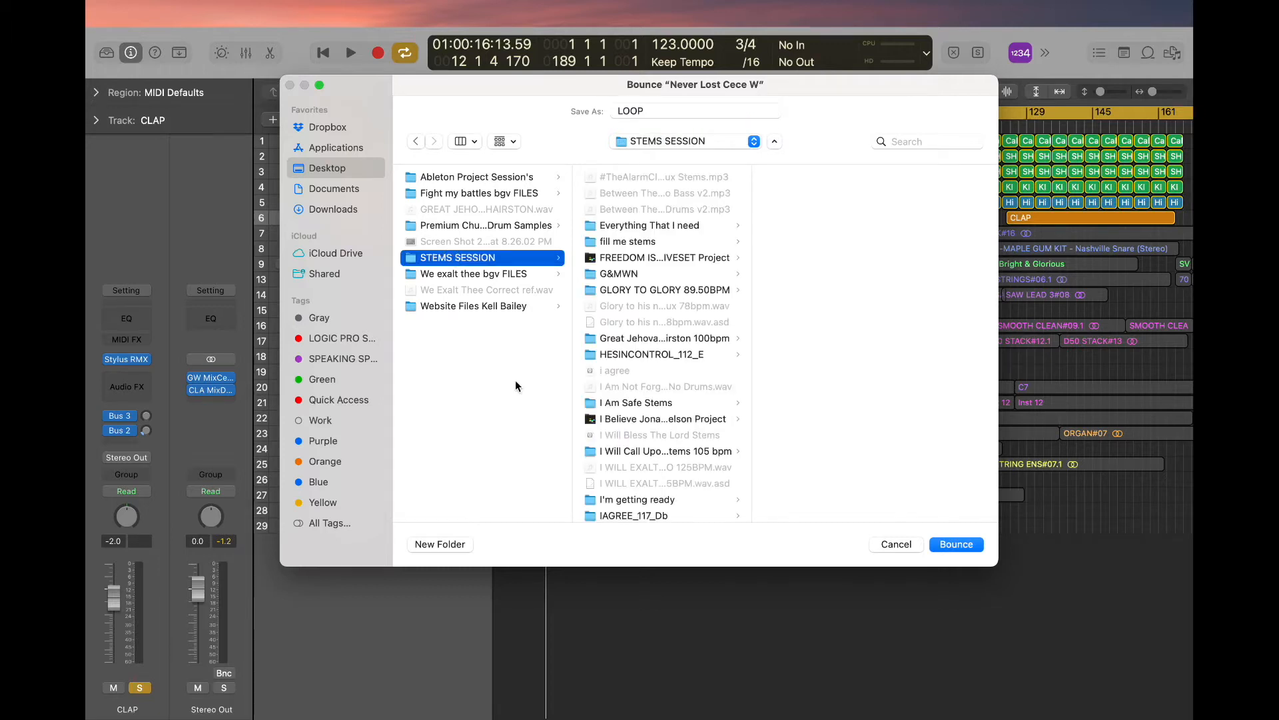
- Create a folder named "Never Lost Cece Winans 123 Bpm" inside STEMS SESSION and bounce the LOOP file into it
click(430, 545)
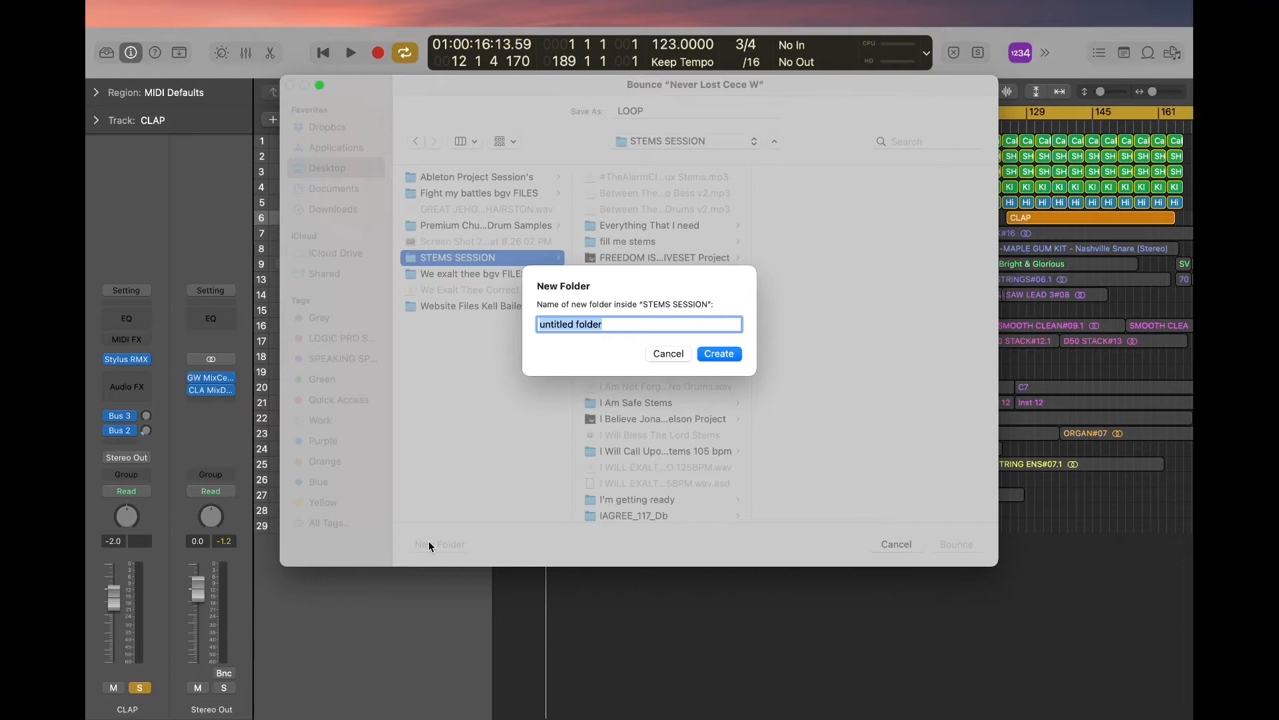
text(Never lo)
key(BackSpace)
key(BackSpace)
text(Lost Cece Winians)
key(BackSpace)
key(BackSpace)
key(BackSpace)
key(BackSpace)
text(ans)
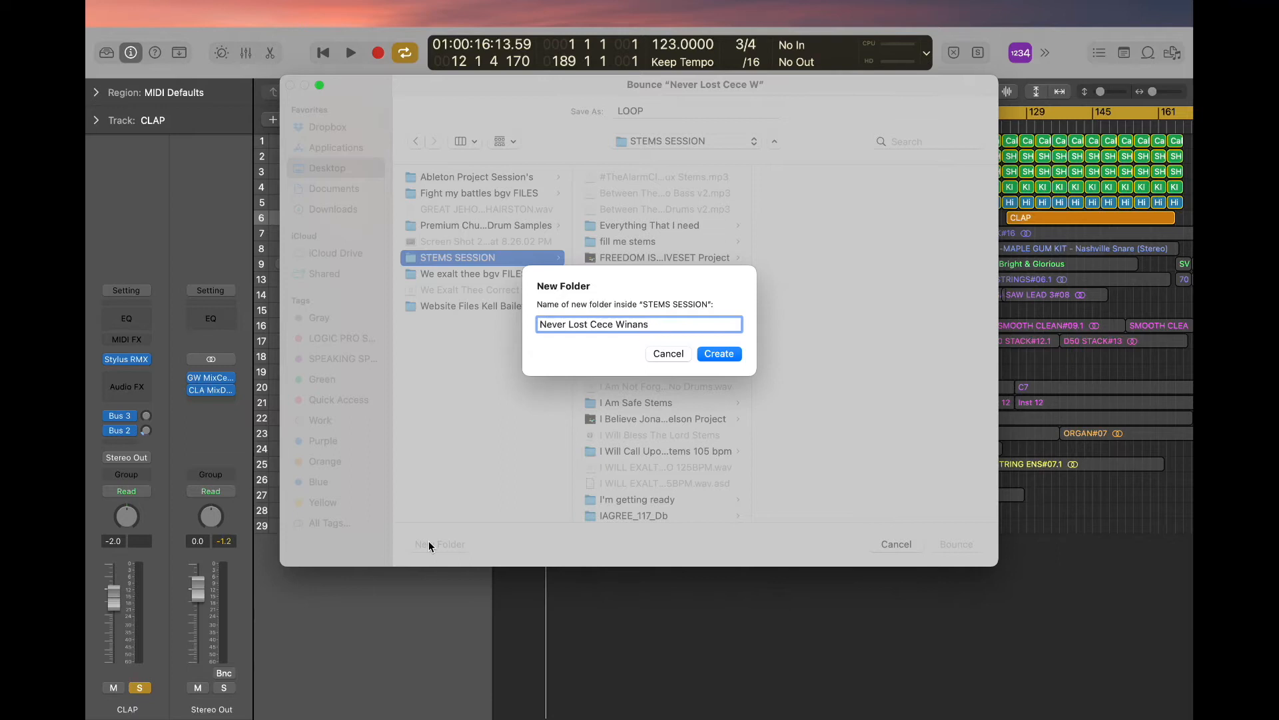
text( 123 Bpm)
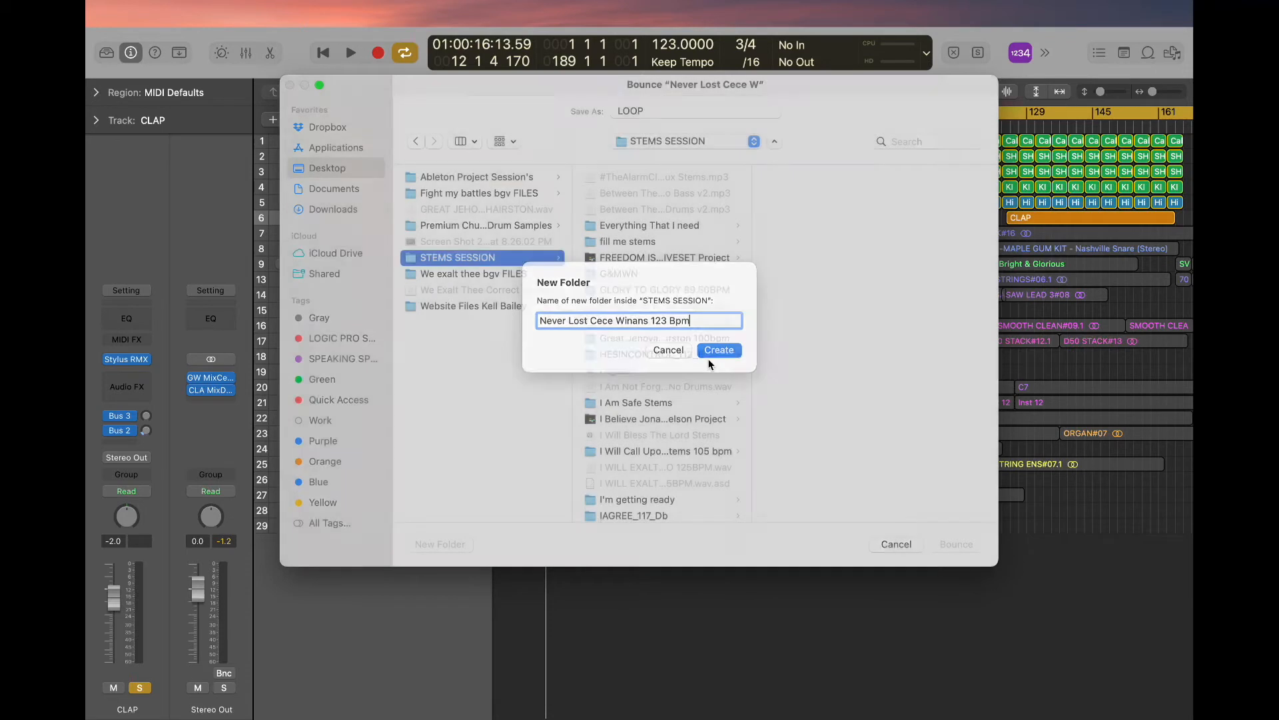
click(708, 355)
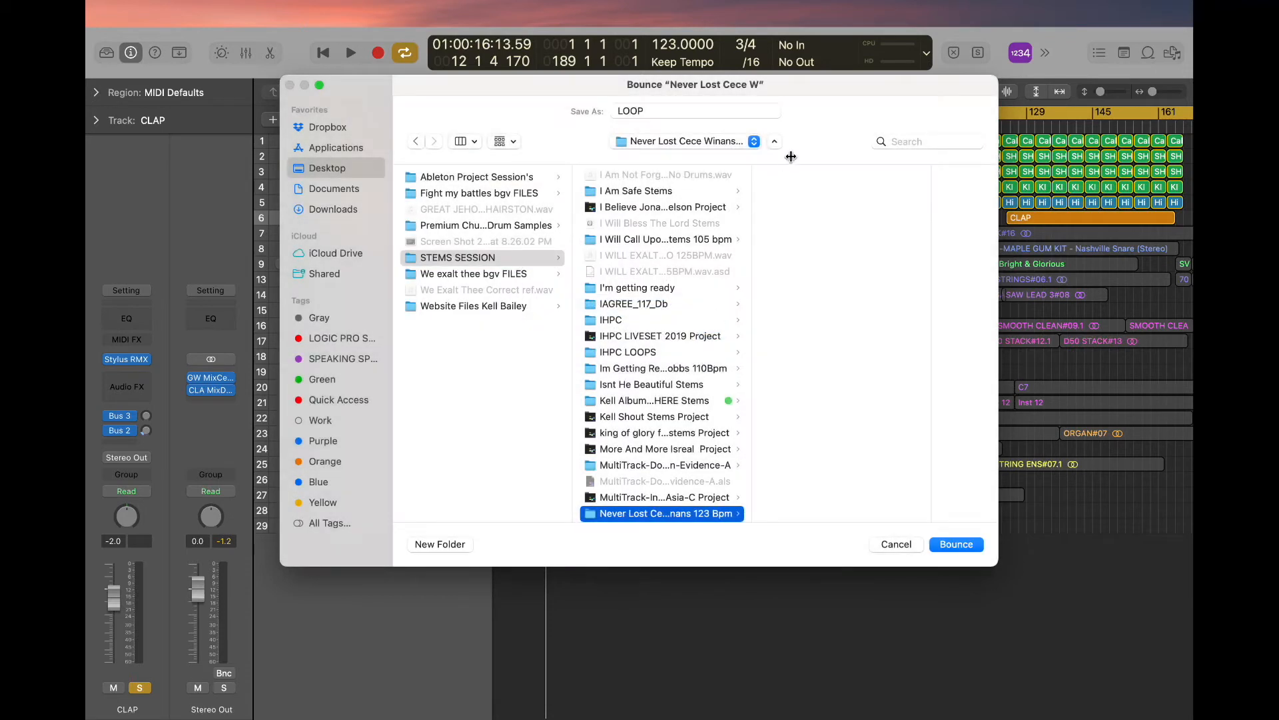
click(710, 112)
key(Return)
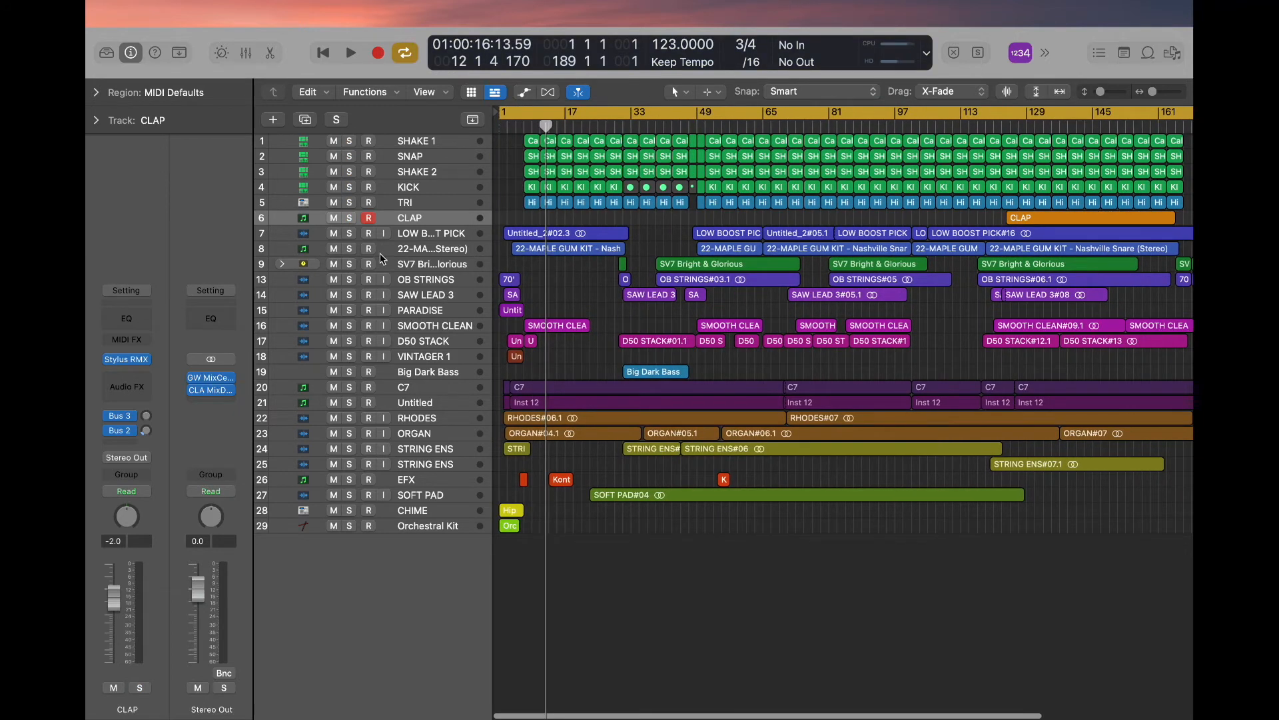
- Mute the LOW BOOST PICK track and the Maple Gum Kit track below it, and delete both tracks with their regions
click(334, 233)
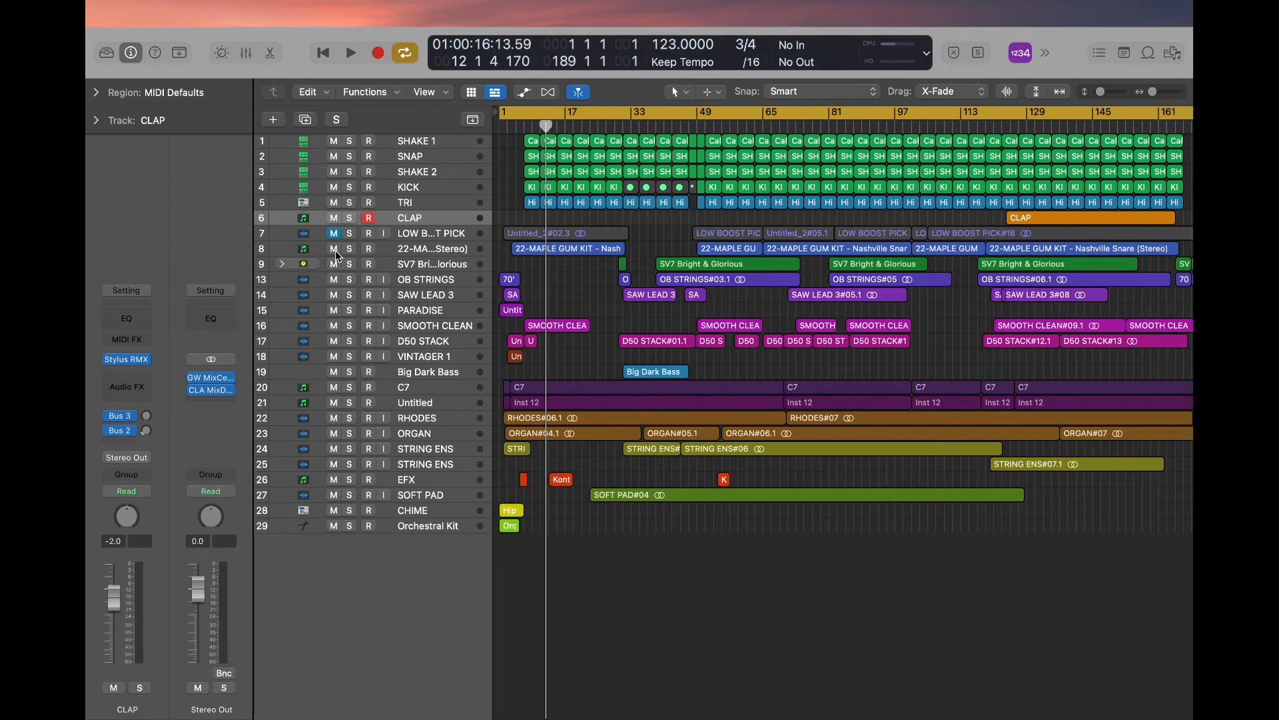
click(334, 249)
click(437, 232)
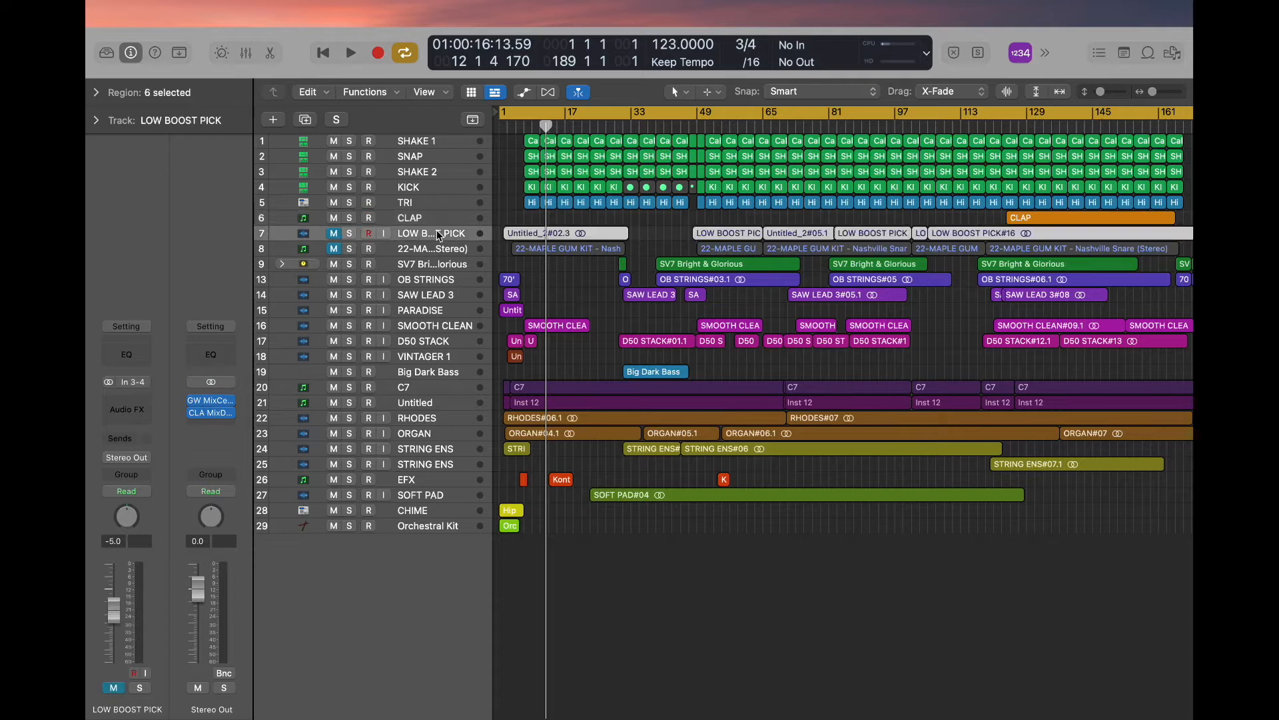
key(super+BackSpace)
key(Return)
key(super+BackSpace)
key(Return)
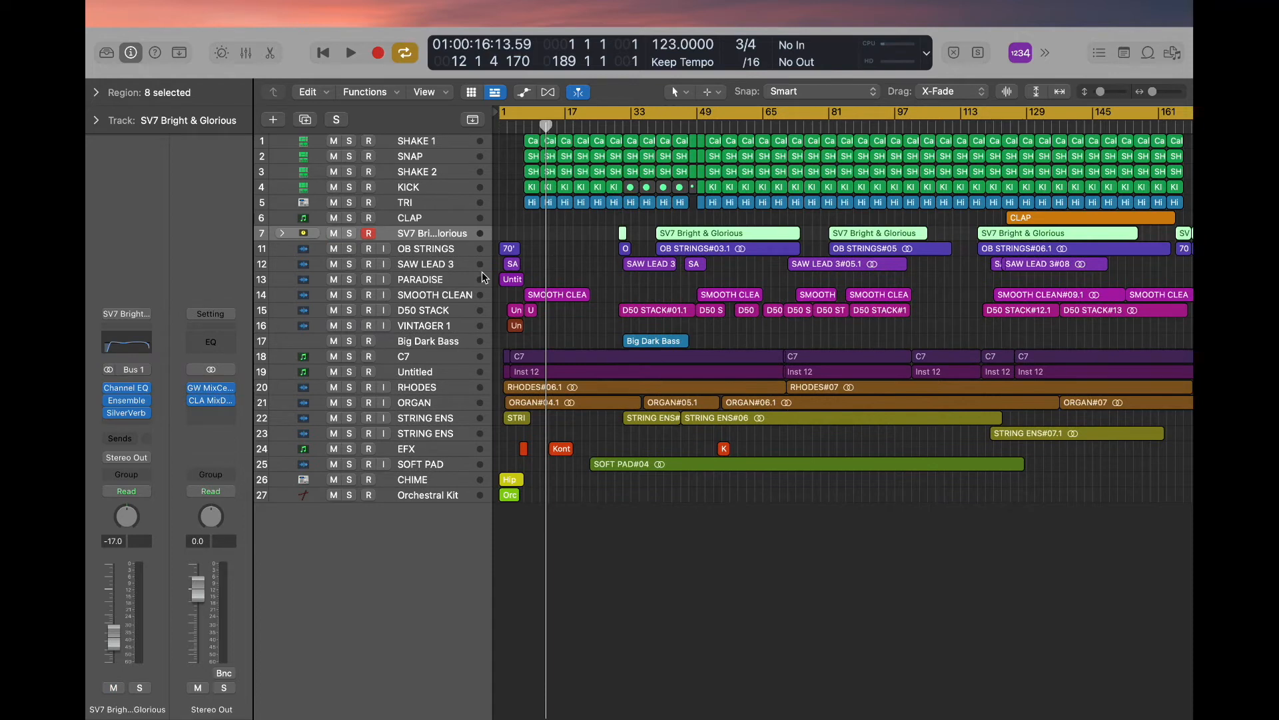
- Group the pads and strings by moving SOFT PAD below SV7 Bright & Glorious and both STRING ENS tracks and PARADISE below OB STRINGS
drag(426, 464, 437, 241)
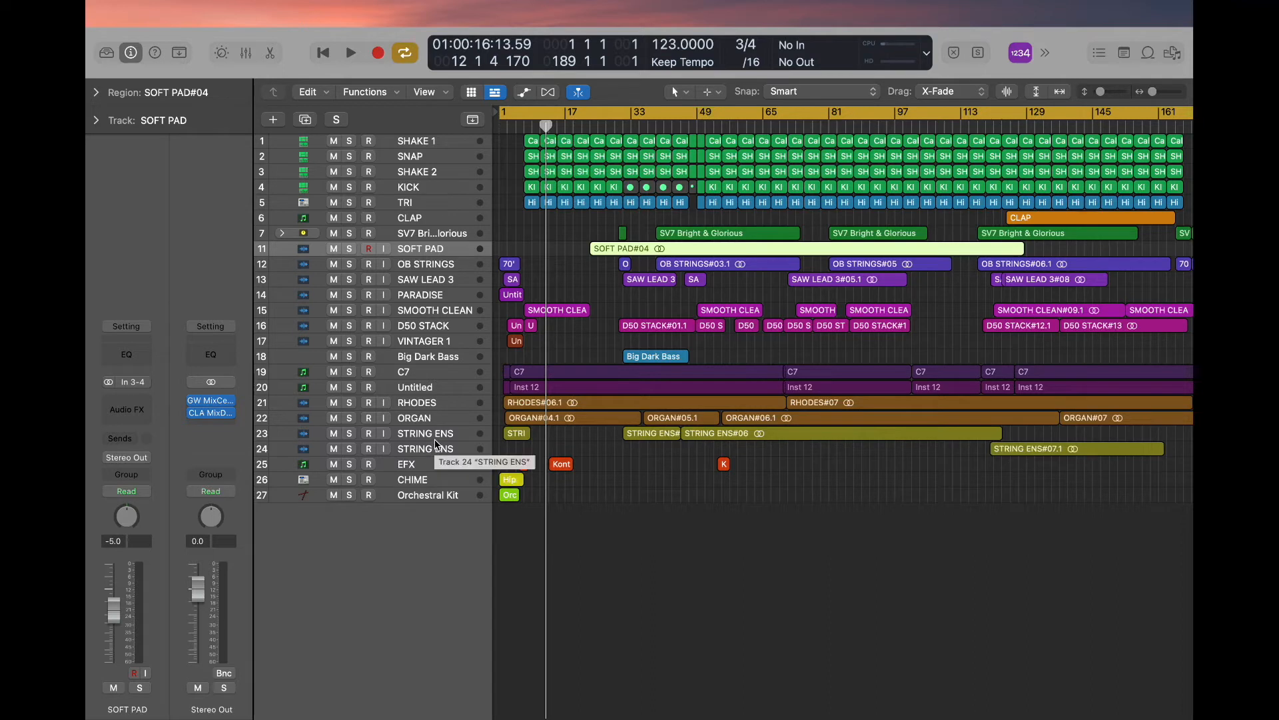
drag(433, 436, 445, 272)
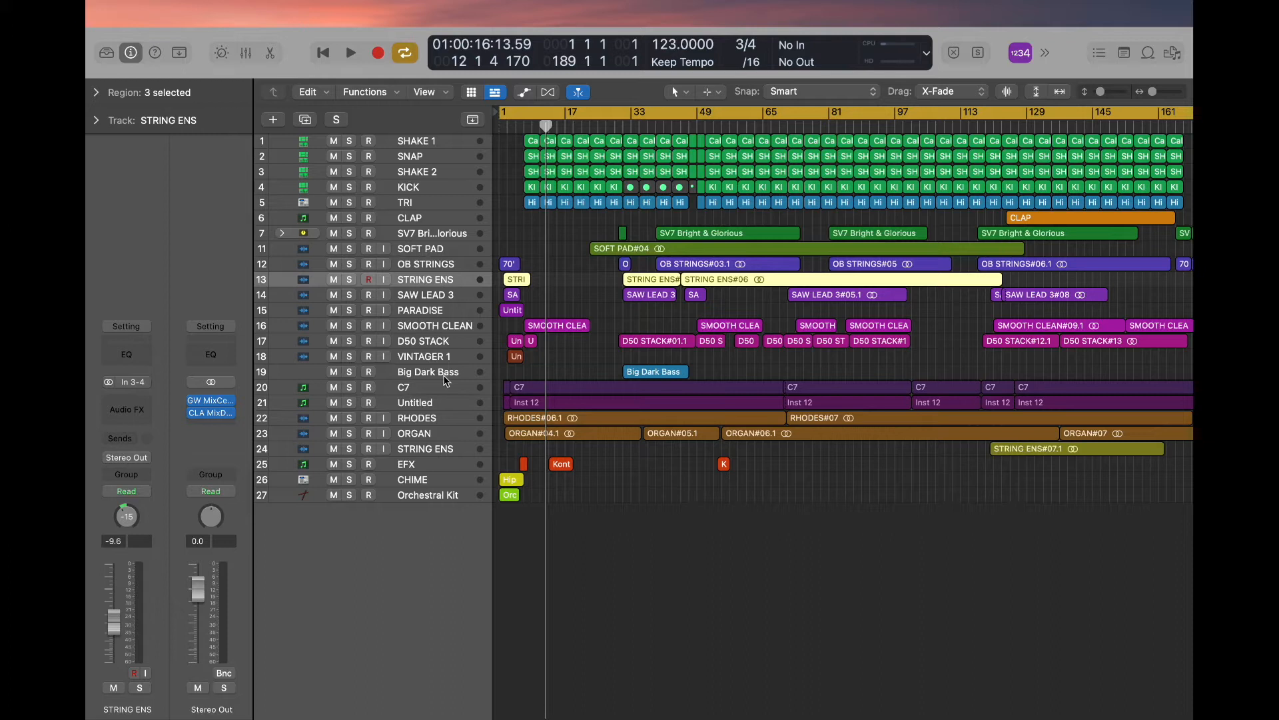
click(440, 311)
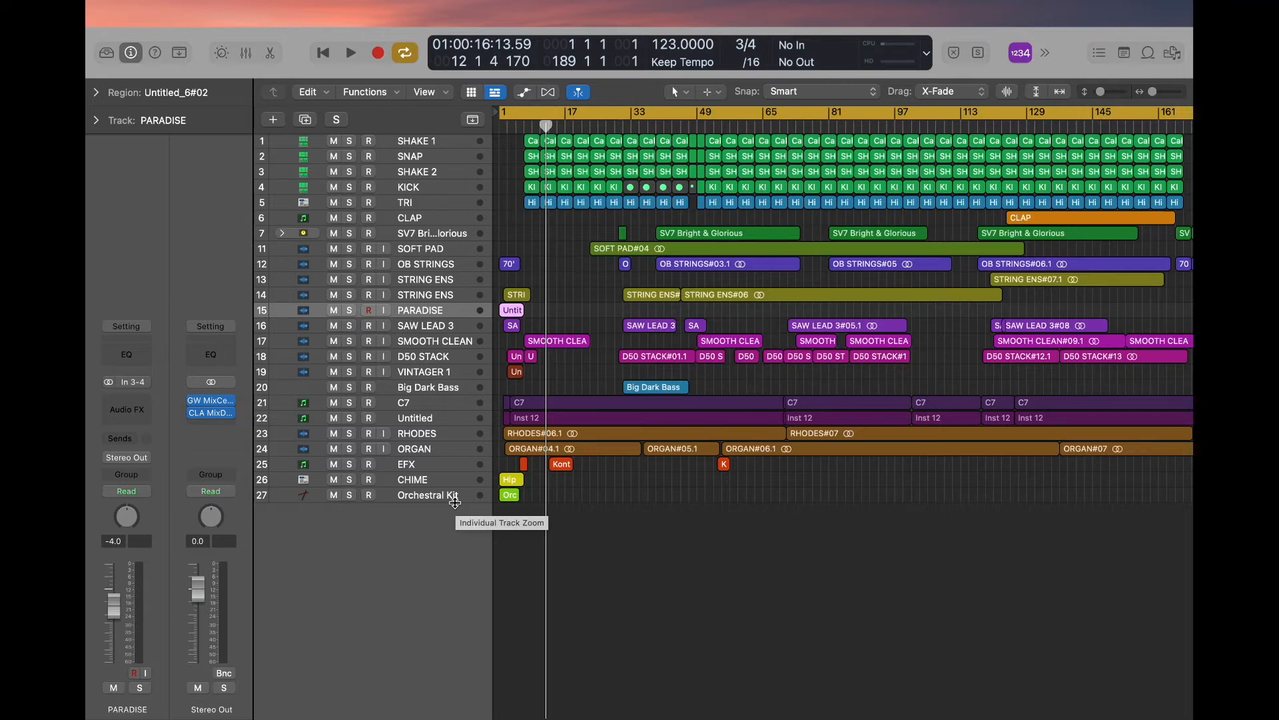
- Solo the tracks from SV7 Bright & Glorious through EFX and audition them from the start, skipping ahead to about bar 40
drag(348, 309, 350, 232)
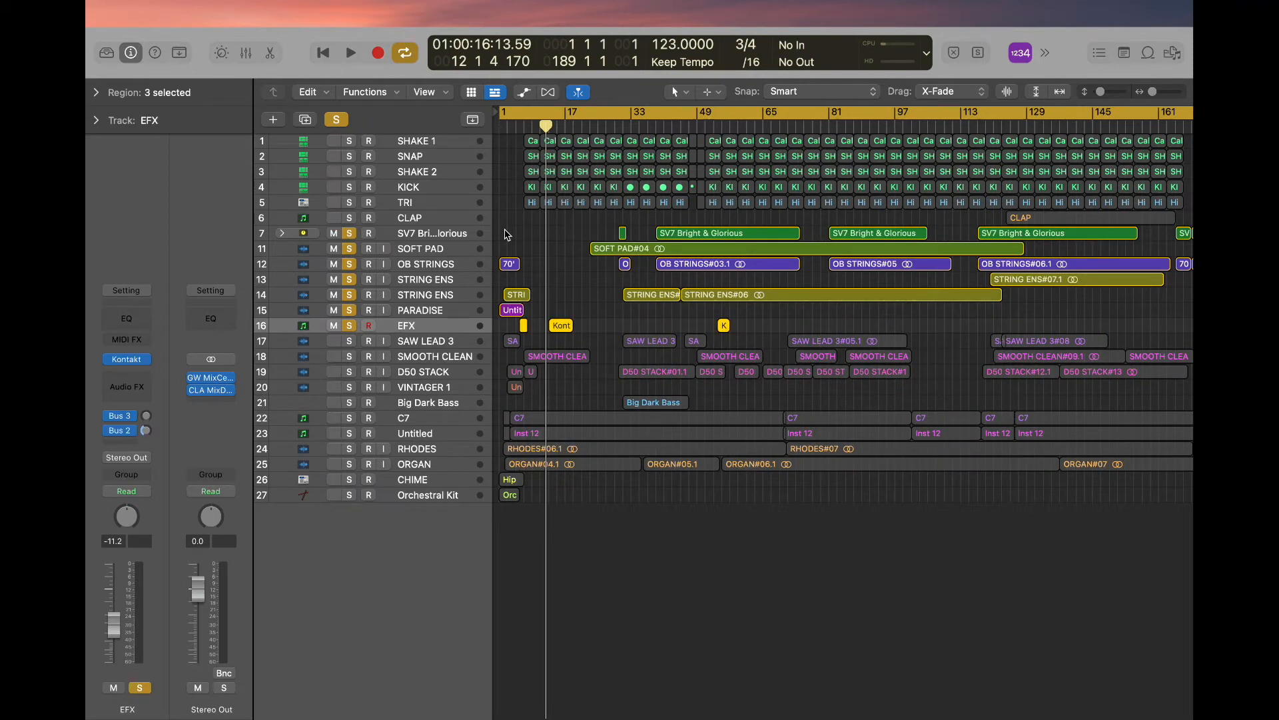
key(Return)
key(space)
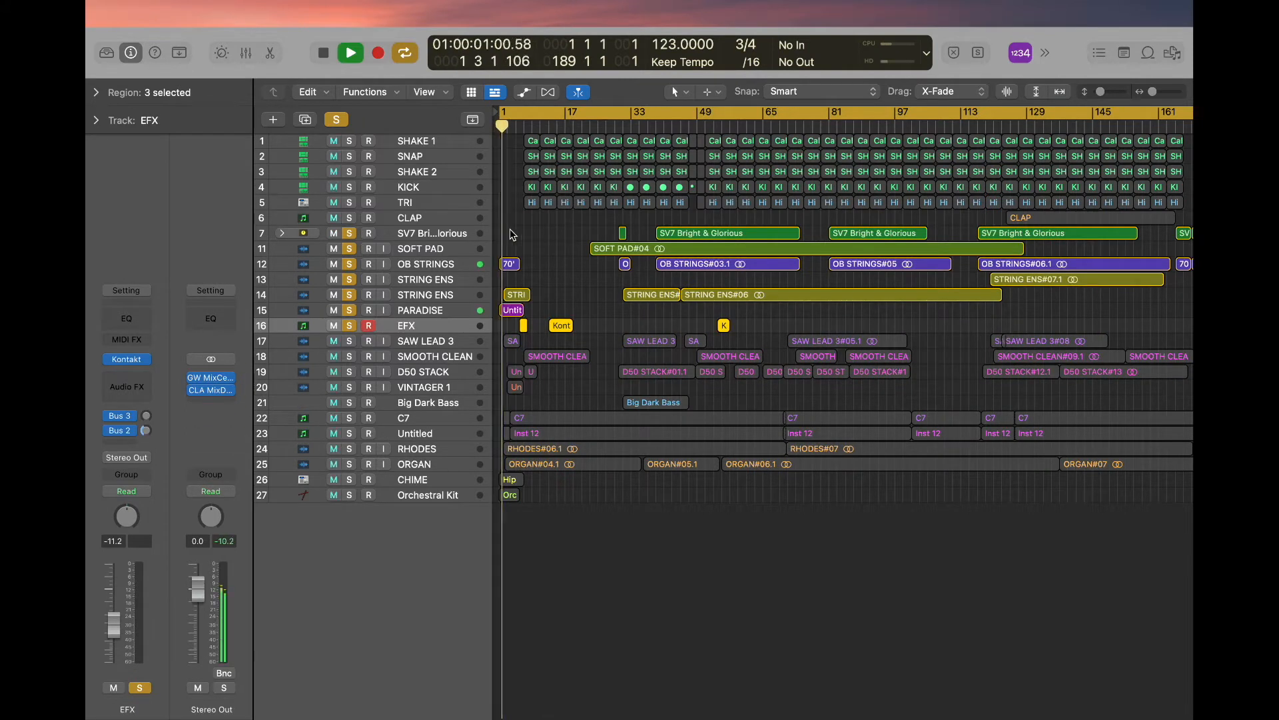
scroll(541, 228, up, 5)
scroll(541, 228, down, 3)
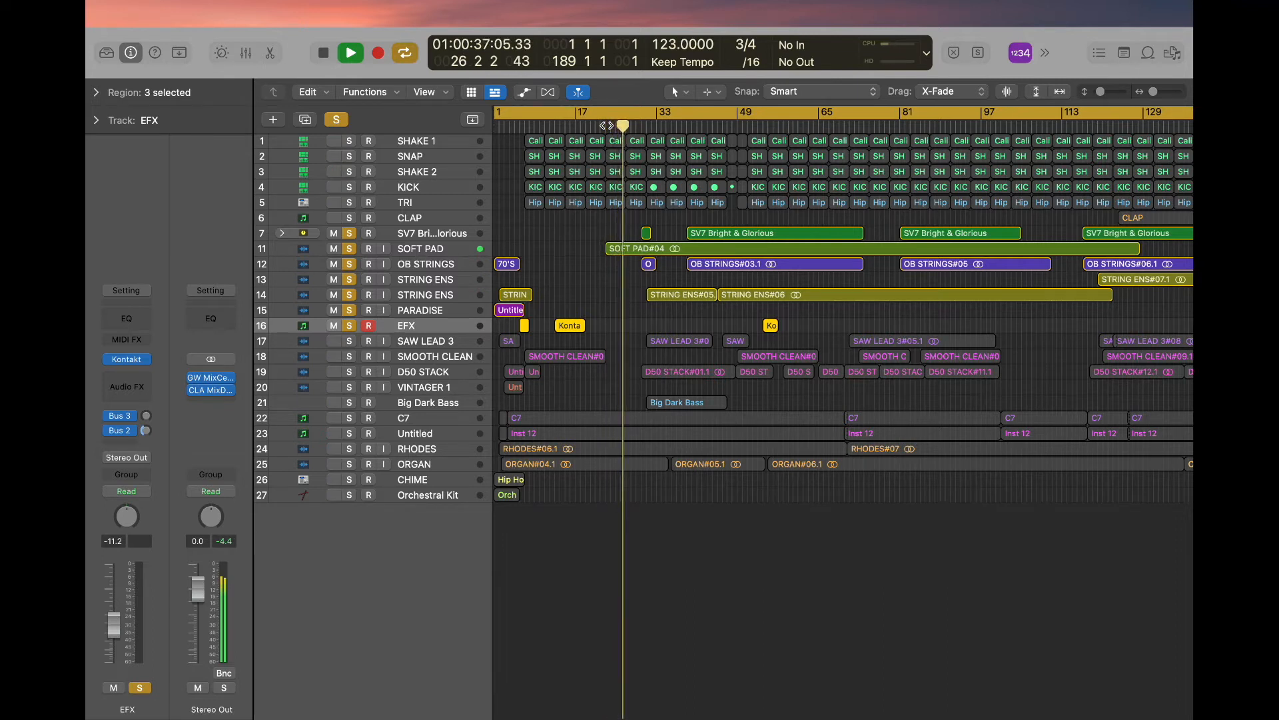
click(689, 126)
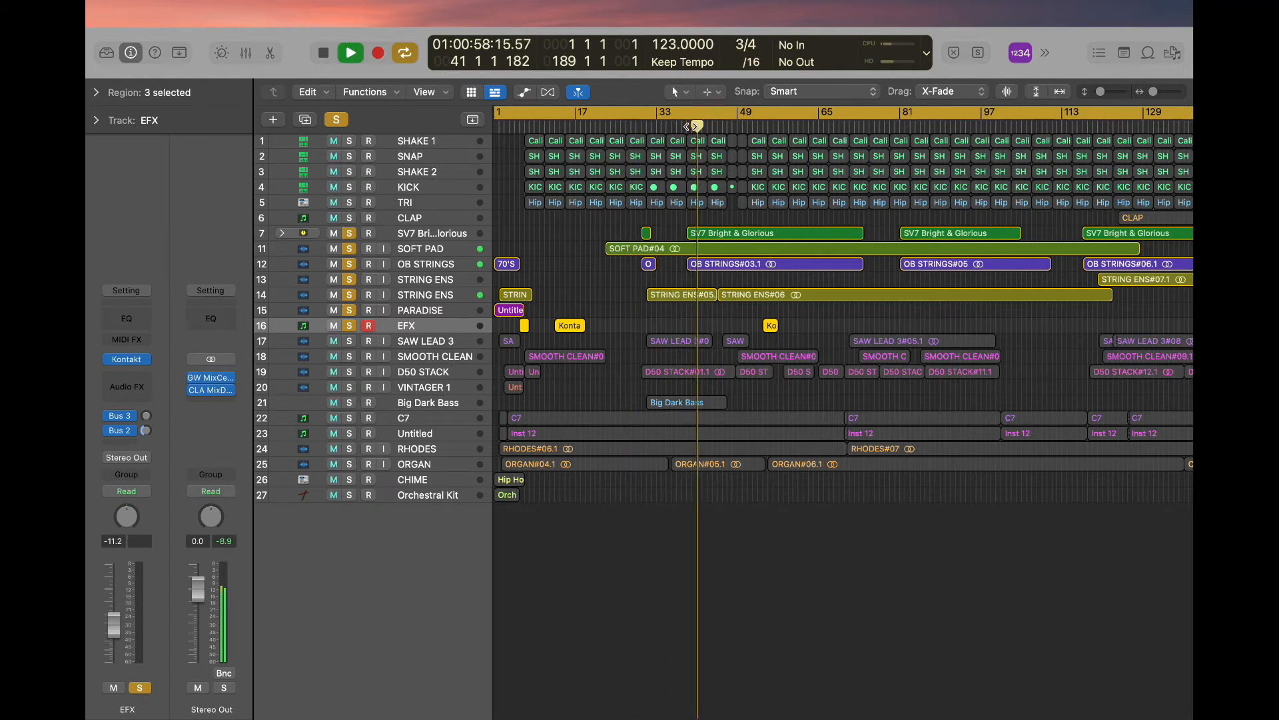
- Bounce the soloed pad, string and EFX tracks to a 24 Bit Wave file with a name starting with "Pad/St"
key(super+b)
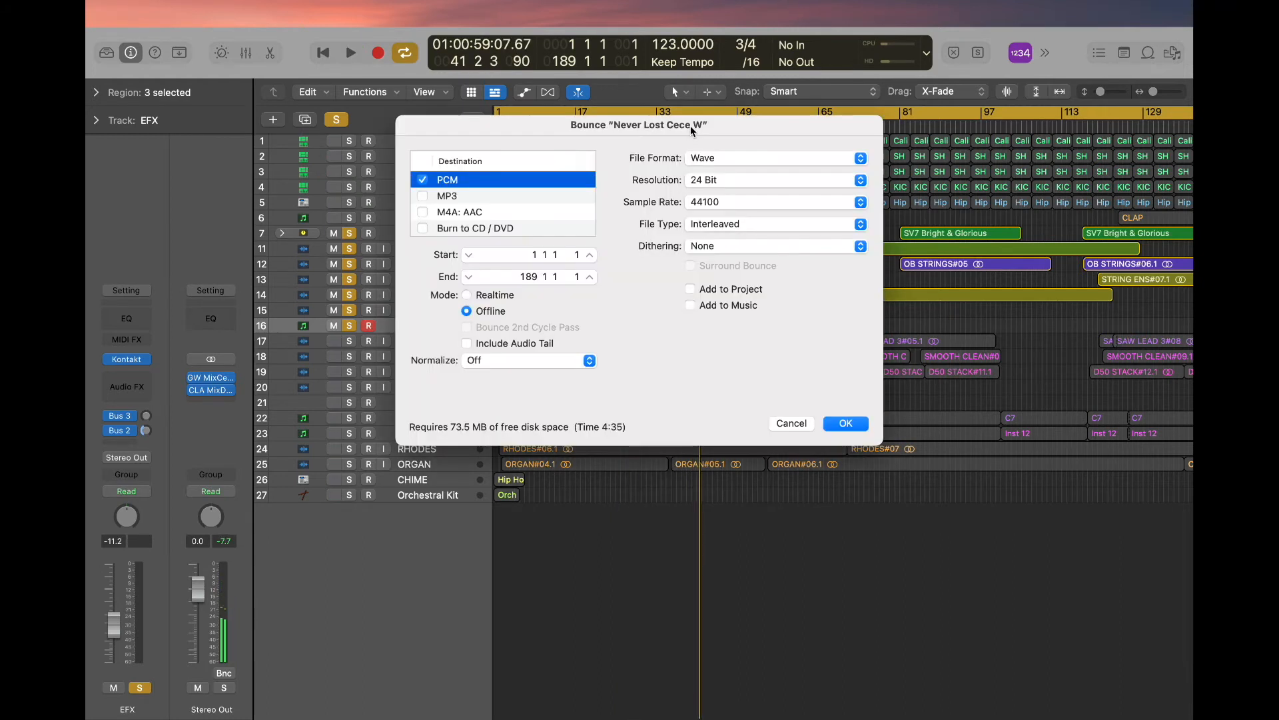
key(Return)
text(Pad/St)
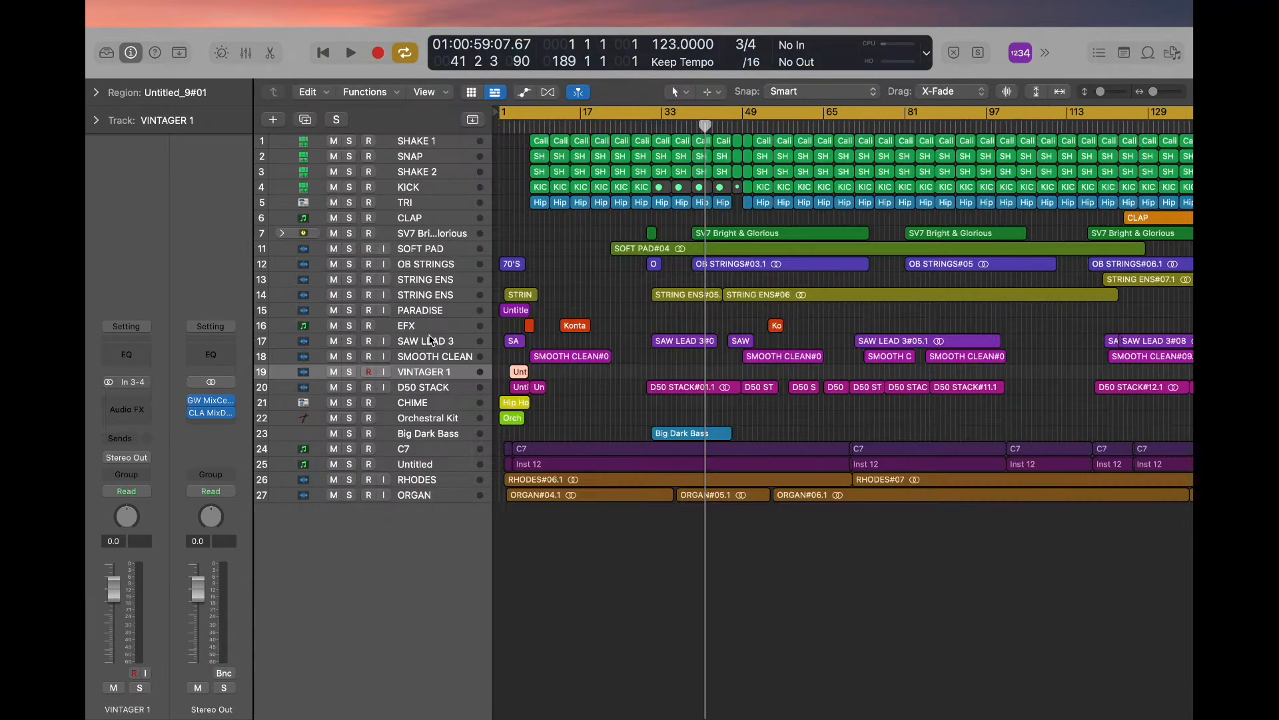
- Solo the D50 STACK, CHIME and Orchestral Kit tracks, play them from the beginning, and select the D50 STACK track
click(422, 343)
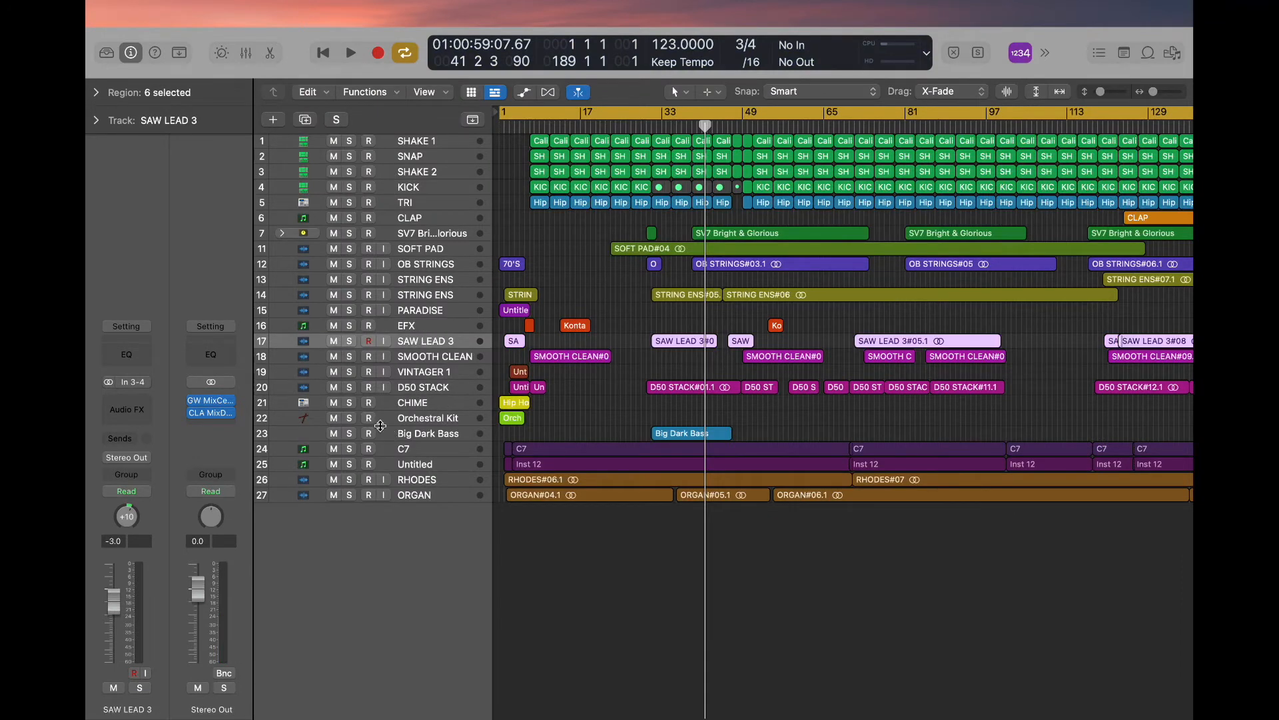
drag(353, 420, 351, 389)
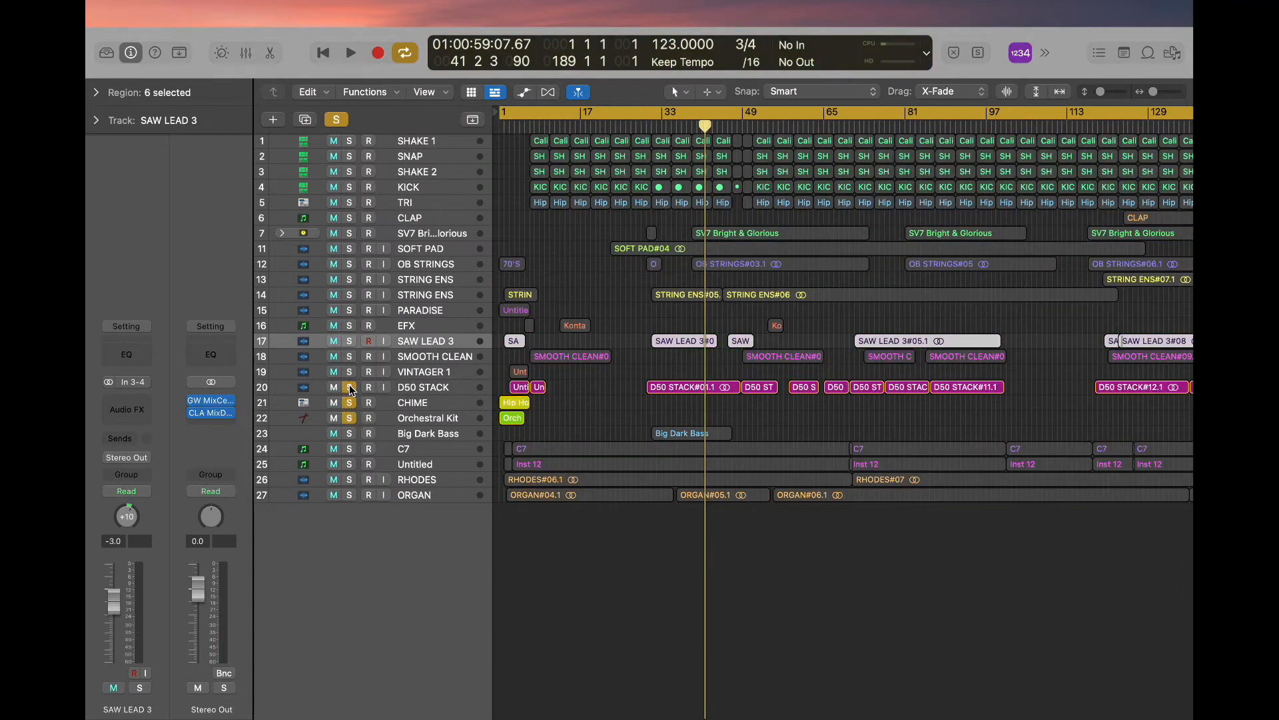
key(Return)
key(space)
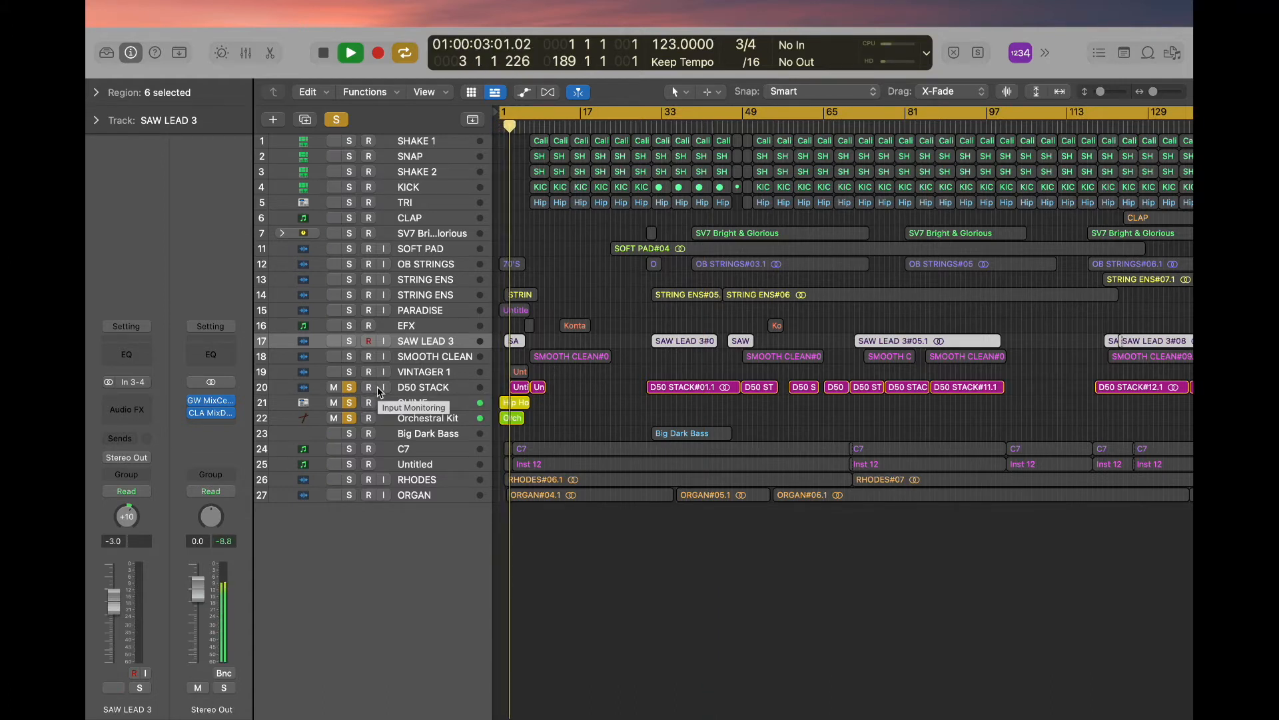
click(399, 389)
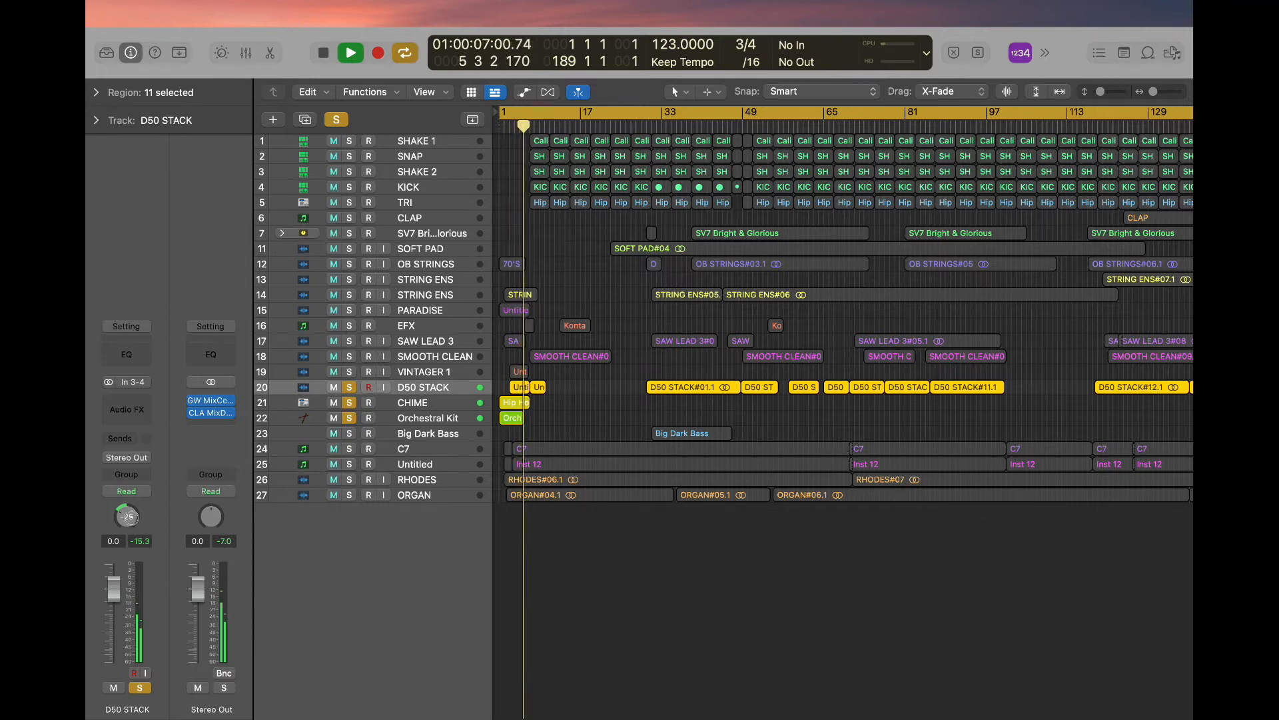
- Bounce SAW LEAD 3, SMOOTH CLEAN and VINTAGER 1 together to a file with a name starting with "Saw", and clear the track solos
key(super+b)
key(Return)
text(Saw)
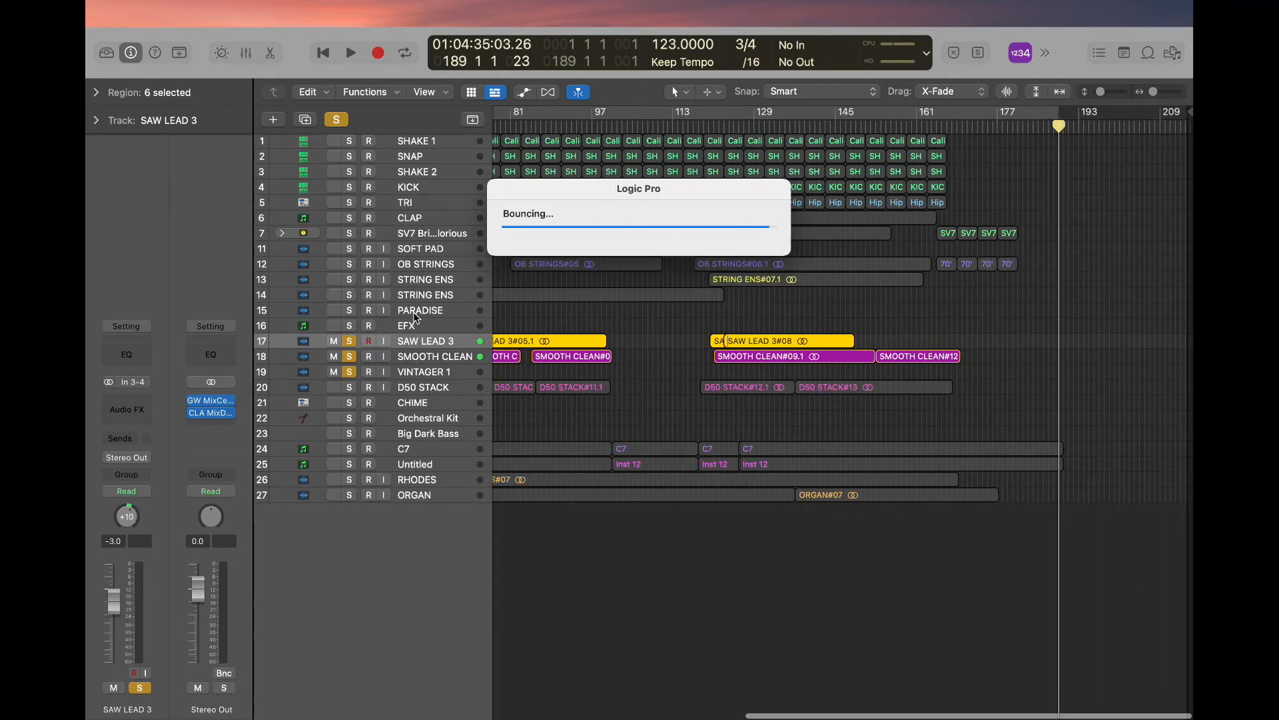
click(332, 116)
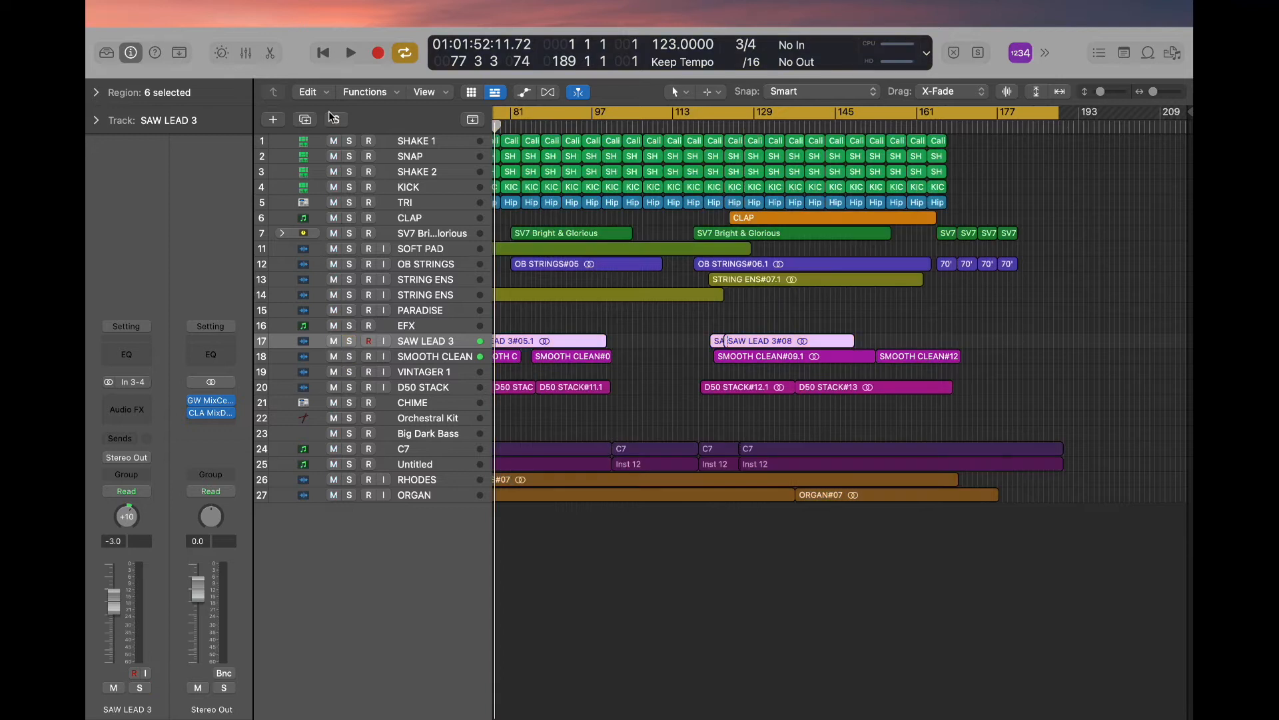
- Select the ORGAN track, and close the song project to switch to Ableton Live
click(343, 495)
scroll(343, 495, left, 10)
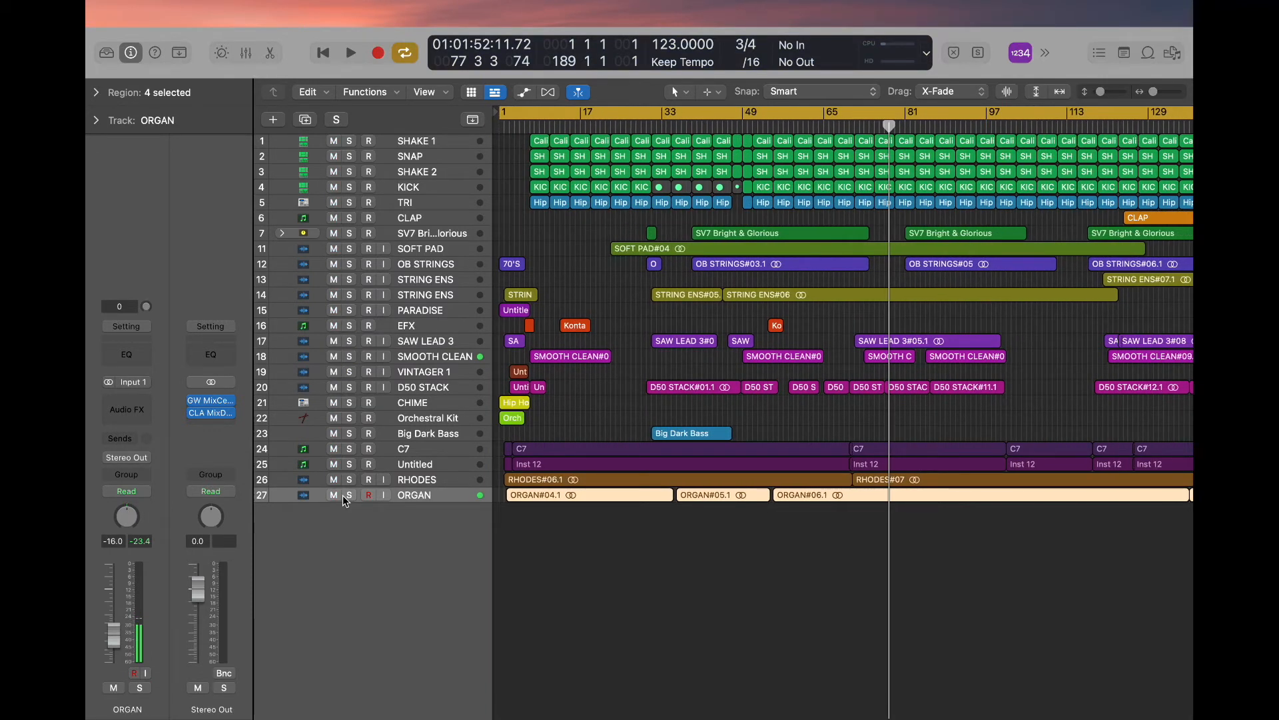
key(super+w)
click(623, 327)
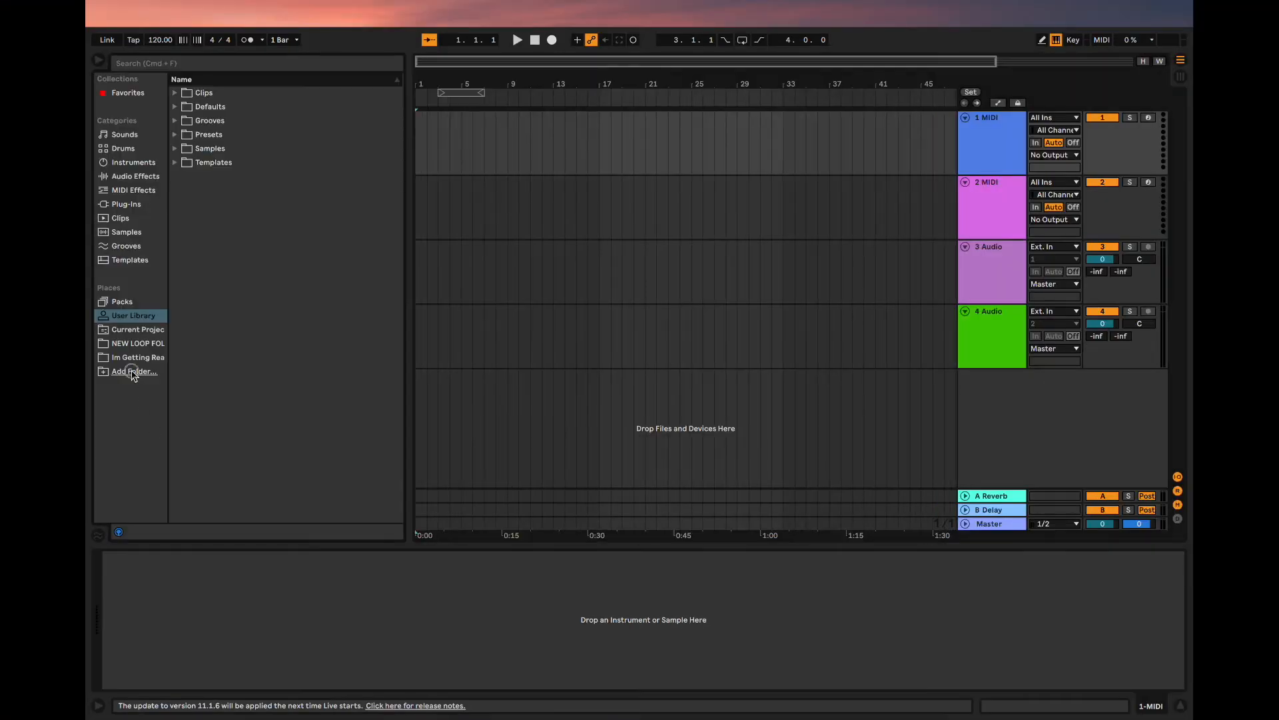
- Add the STEMS SESSION folder from the Desktop to the browser's places
click(133, 372)
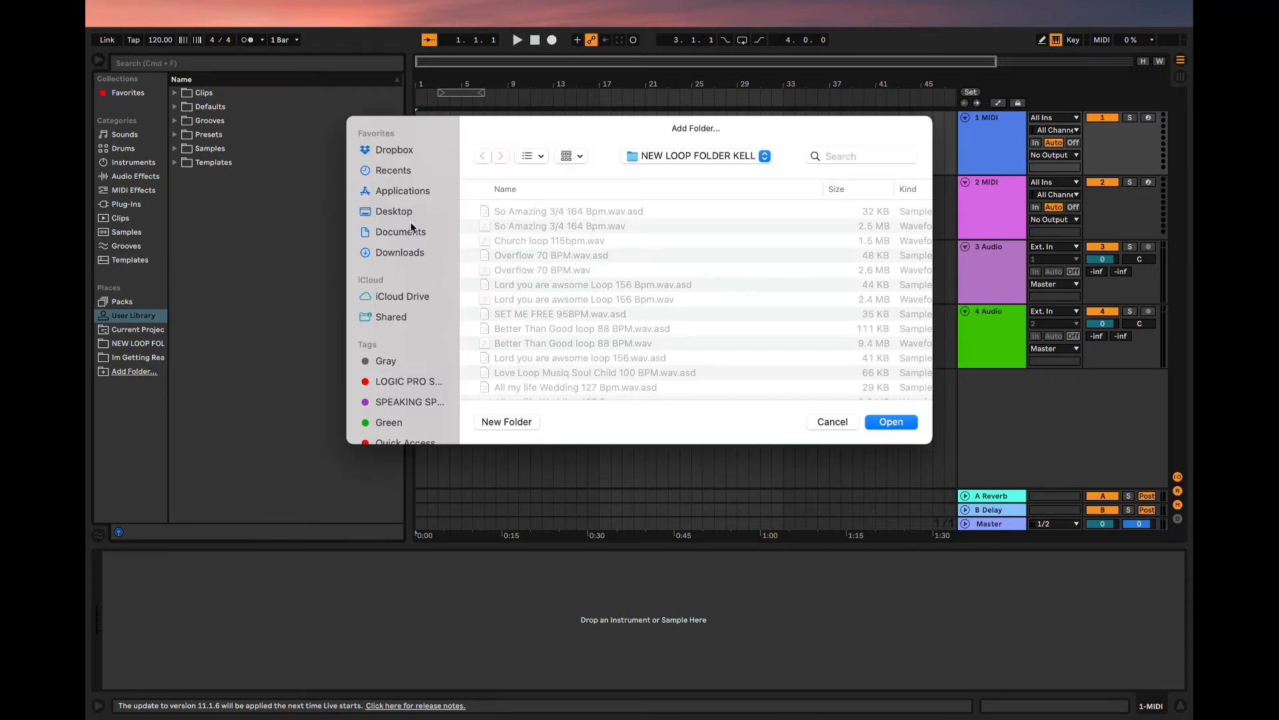
click(400, 212)
click(511, 314)
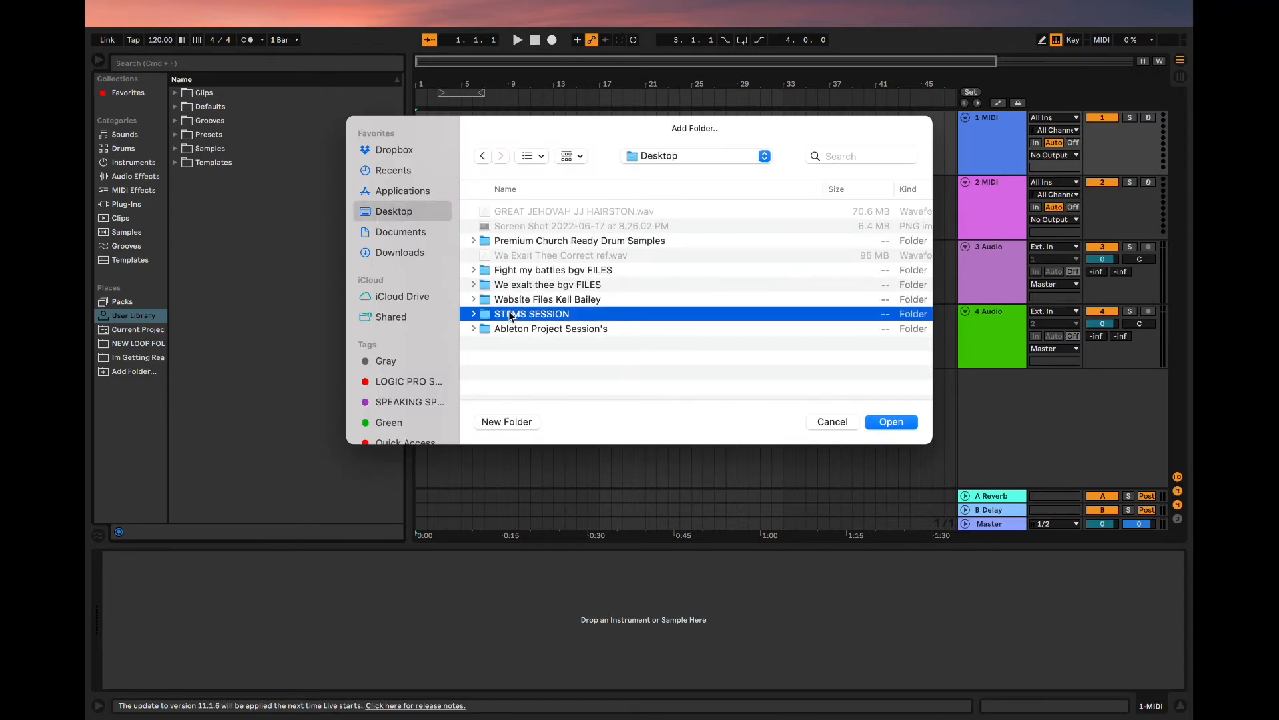
key(Return)
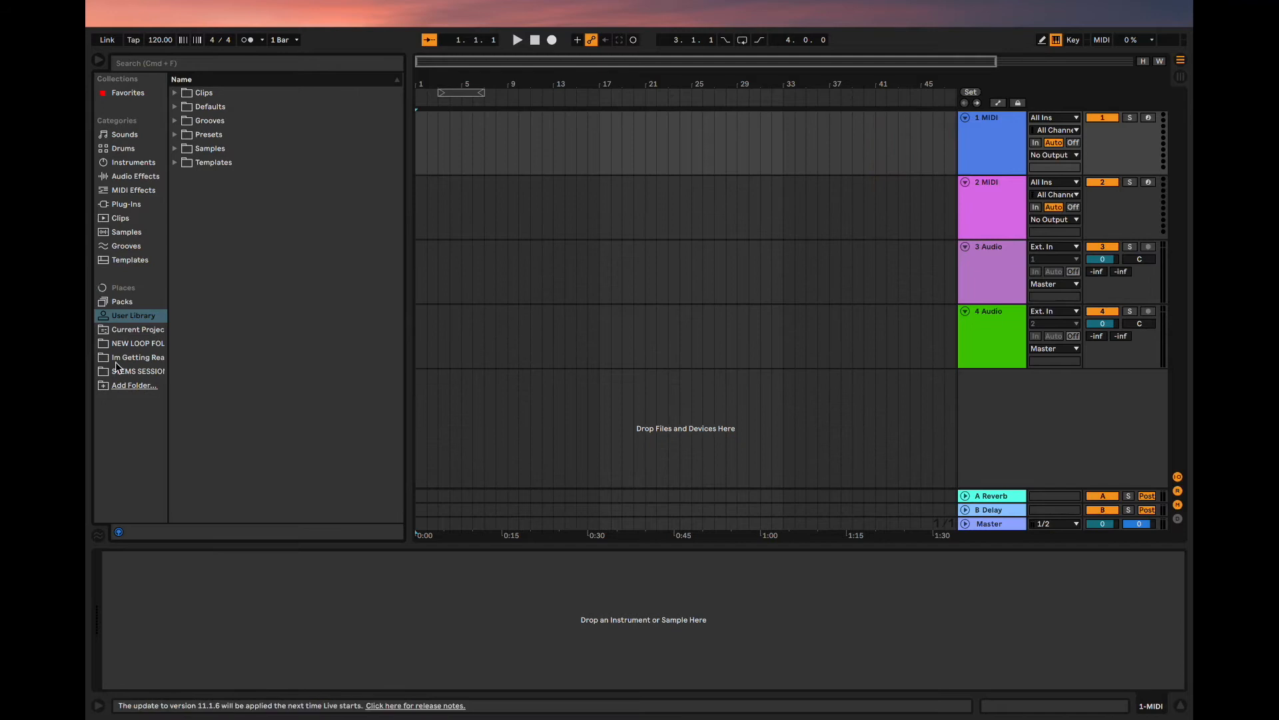
- Find the "Never Lost Cece Winans 123 Bpm" folder inside STEMS SESSION and expand it to list its stem files
click(135, 375)
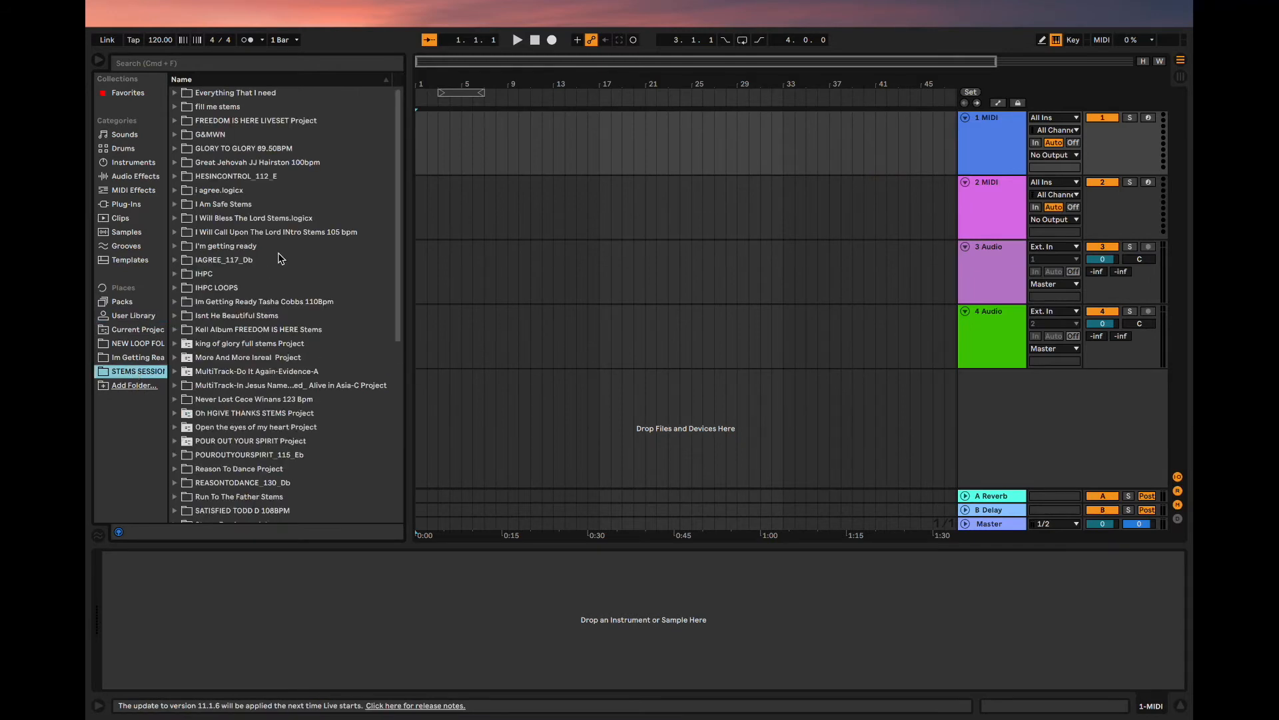
scroll(272, 269, down, 5)
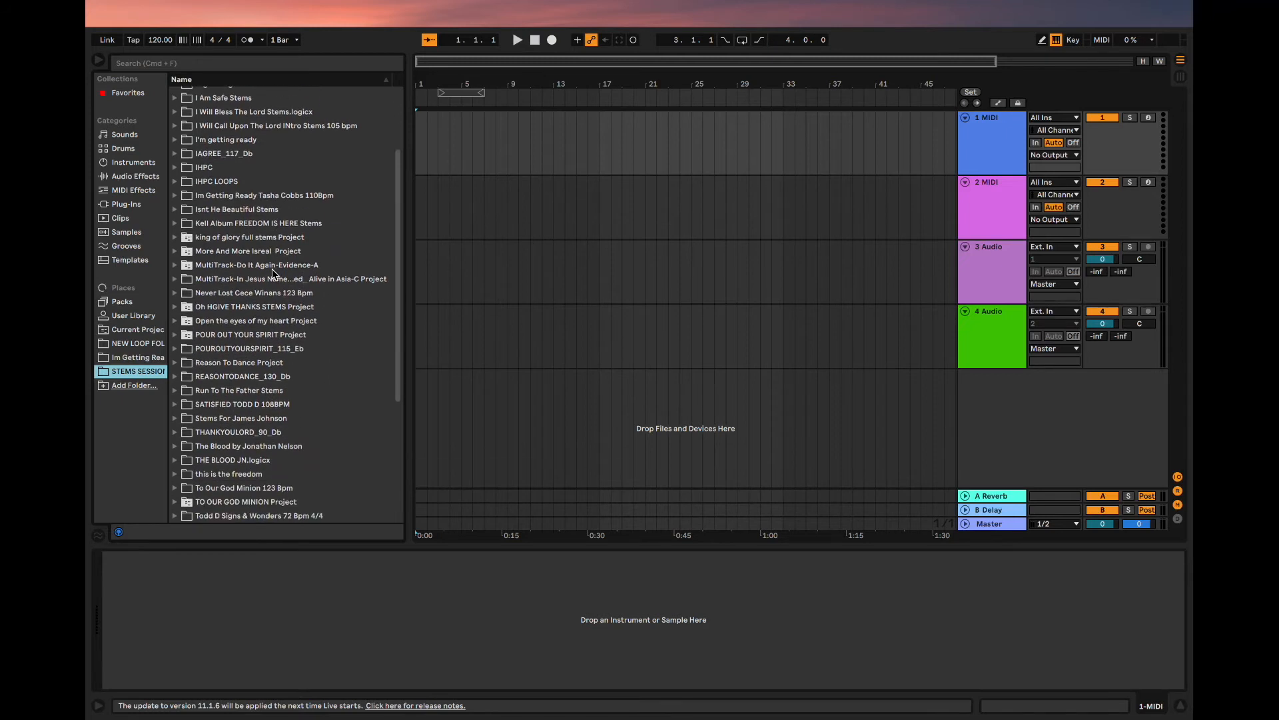
scroll(272, 269, down, 3)
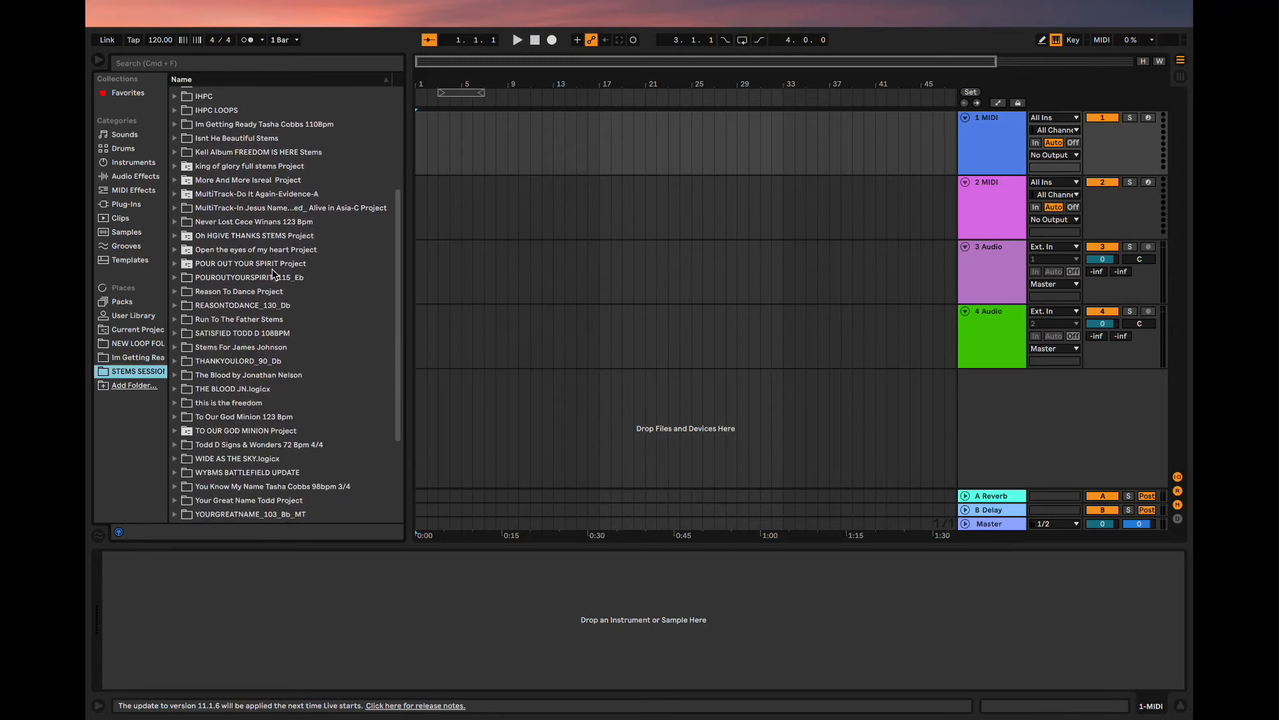
click(241, 267)
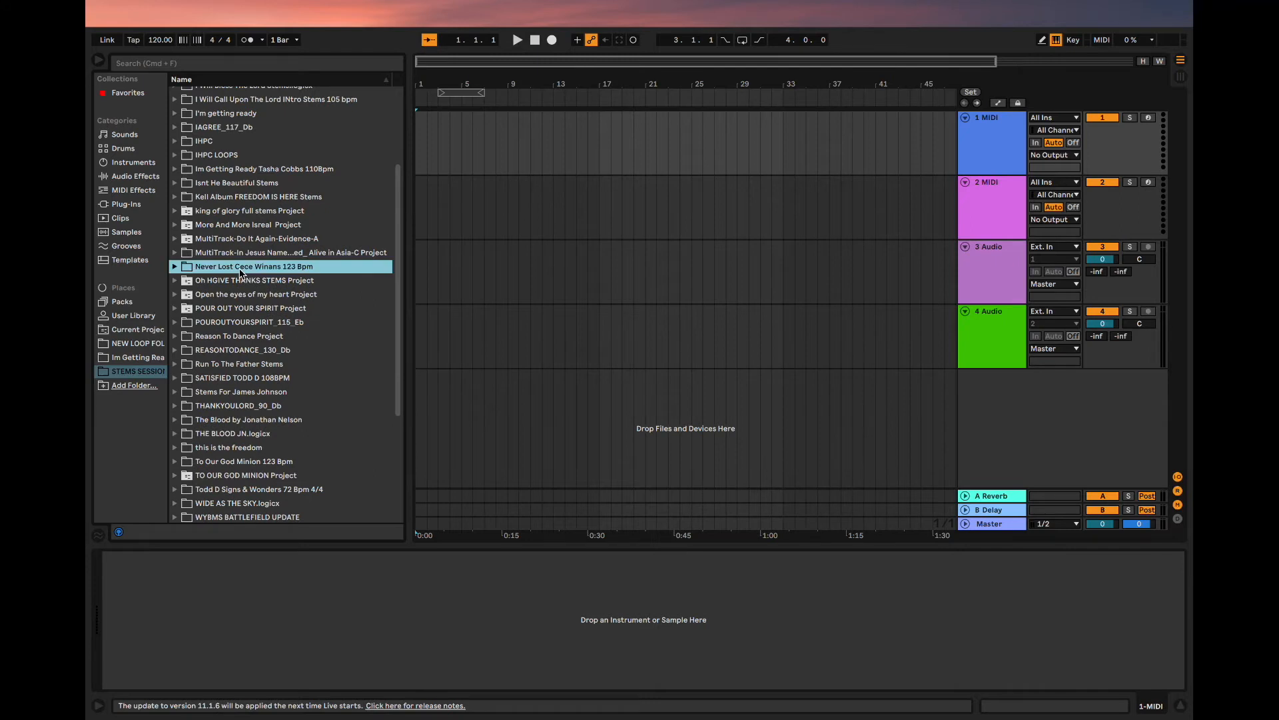
click(176, 266)
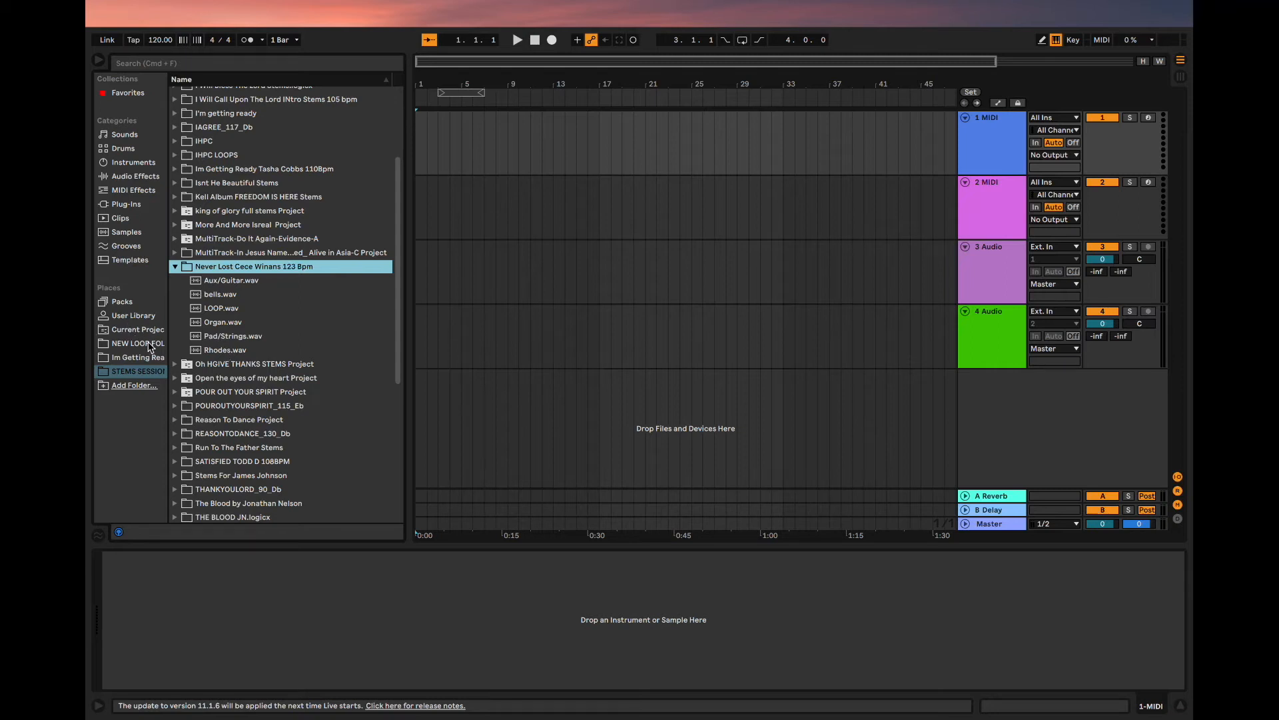
click(127, 387)
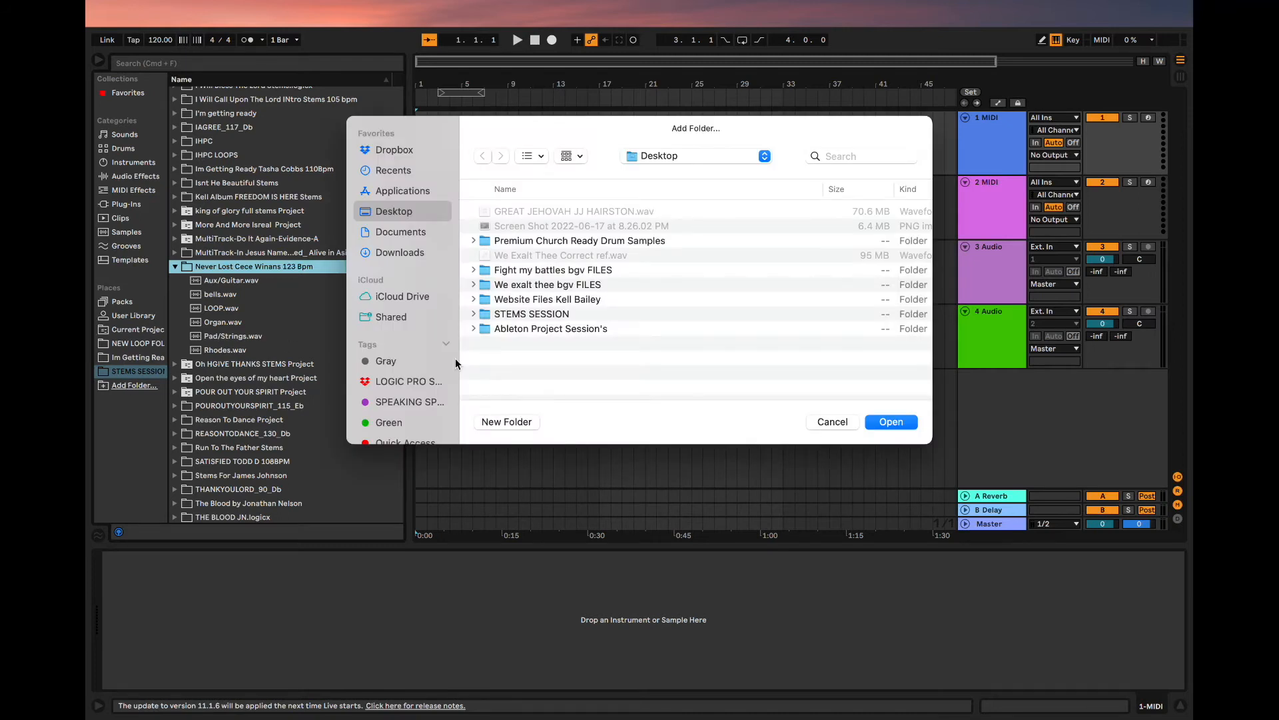
click(831, 423)
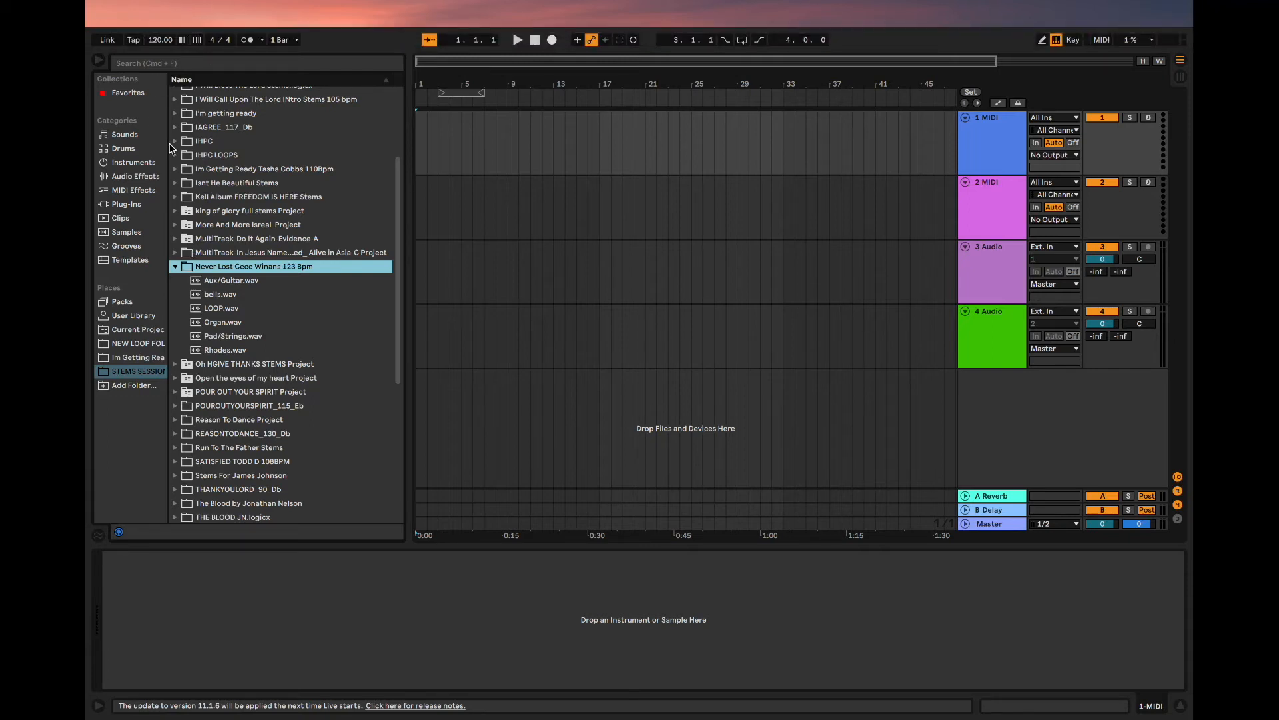
- Set the session's global tempo to 123.00 BPM and delete the two MIDI tracks
click(161, 40)
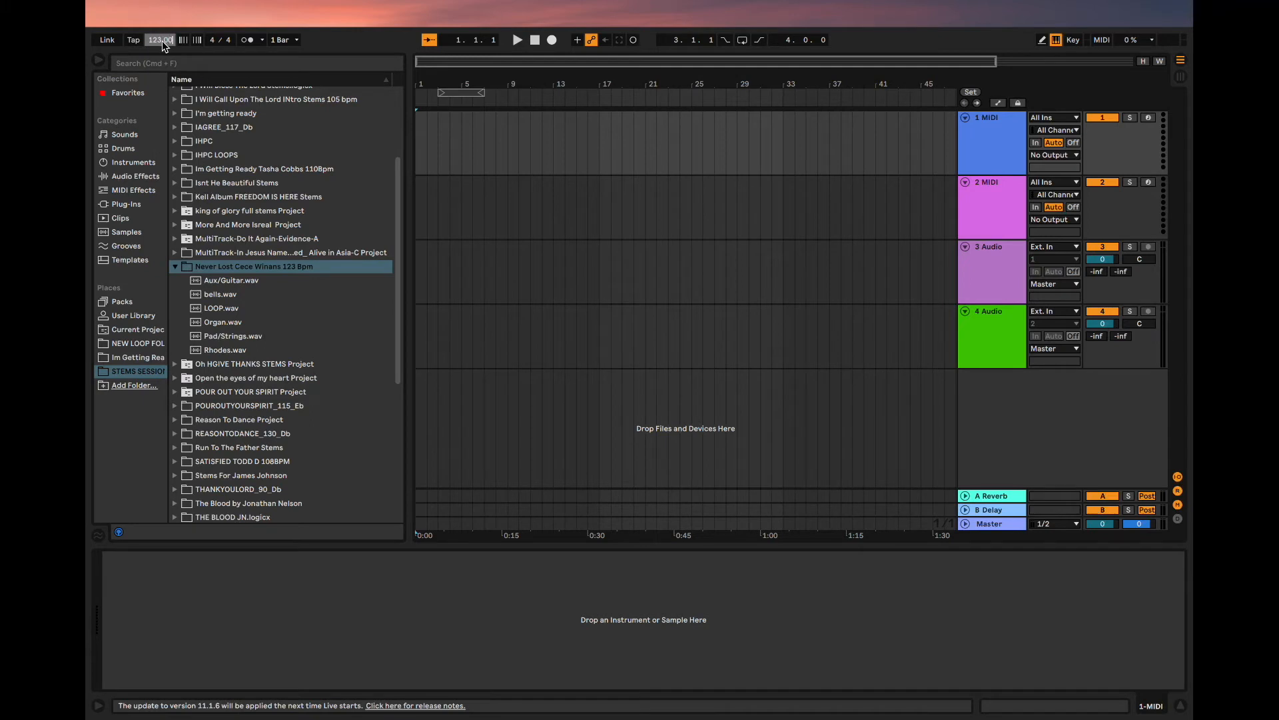
click(313, 53)
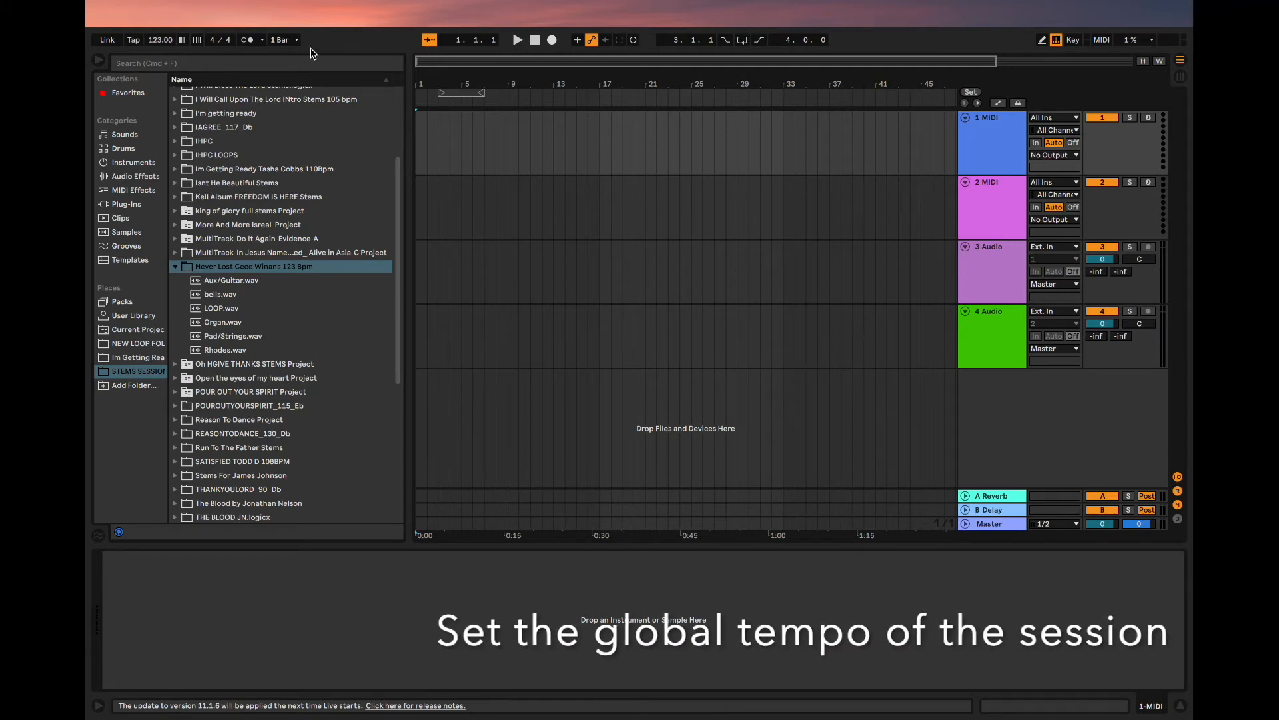
click(995, 166)
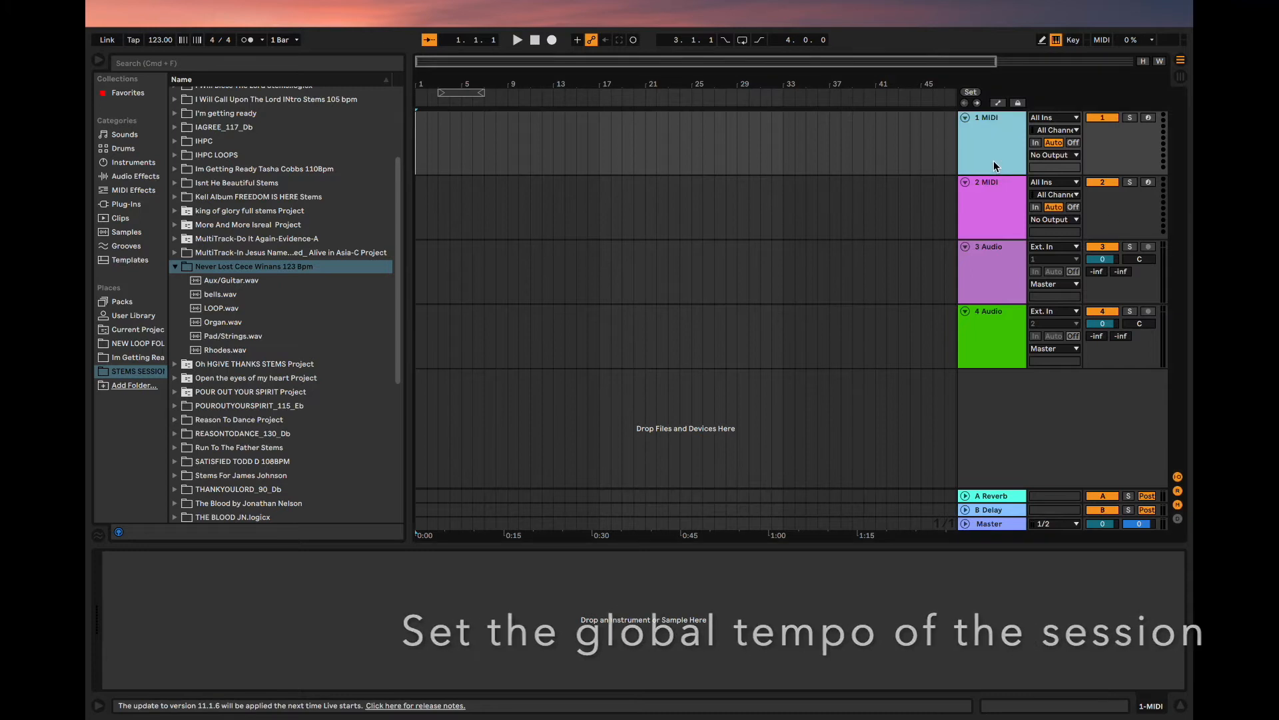
key(Delete)
key(Delete)
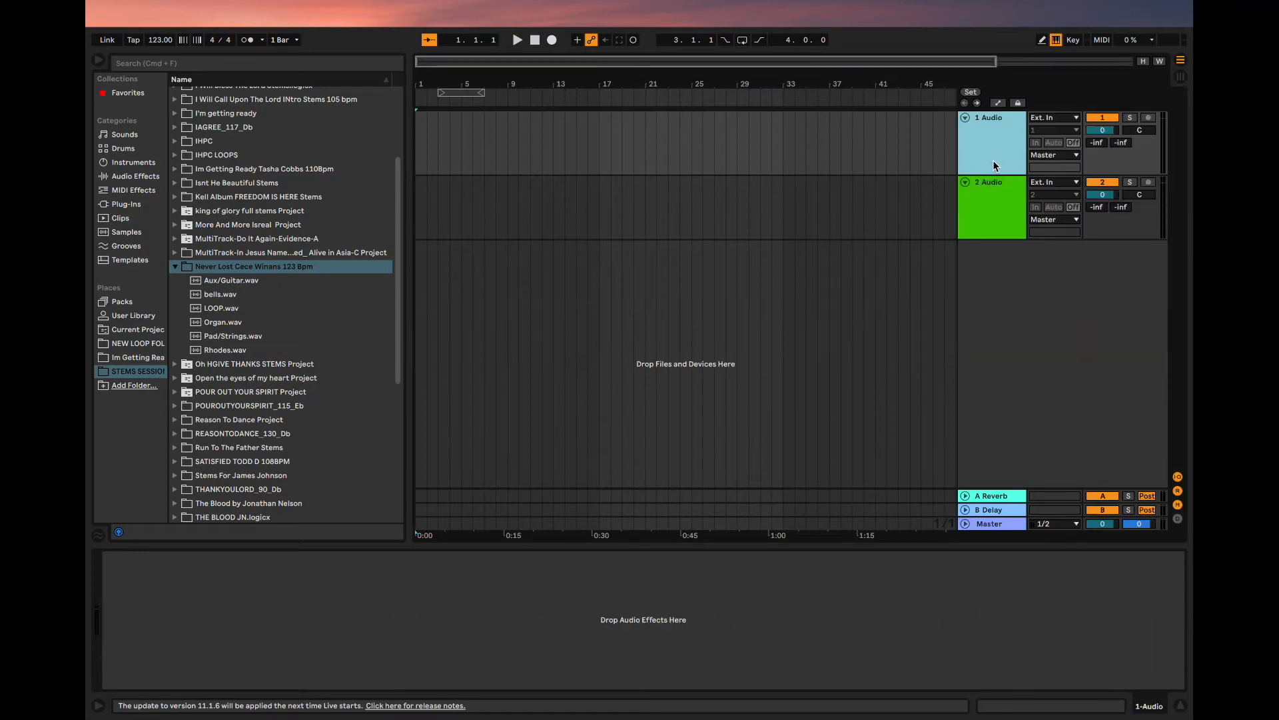
click(993, 194)
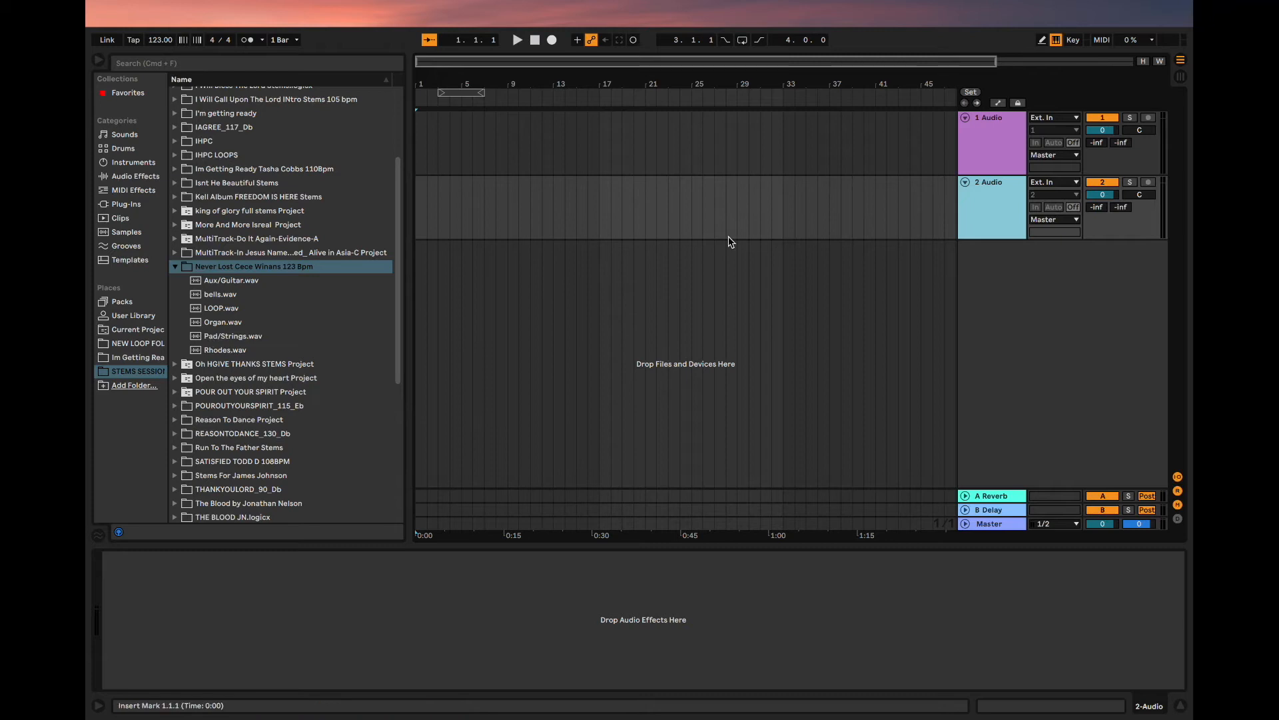
- Look through the Never Lost stem files in the browser, including Pad/Strings, LOOP and Aux/Guitar
click(229, 338)
click(223, 309)
click(223, 283)
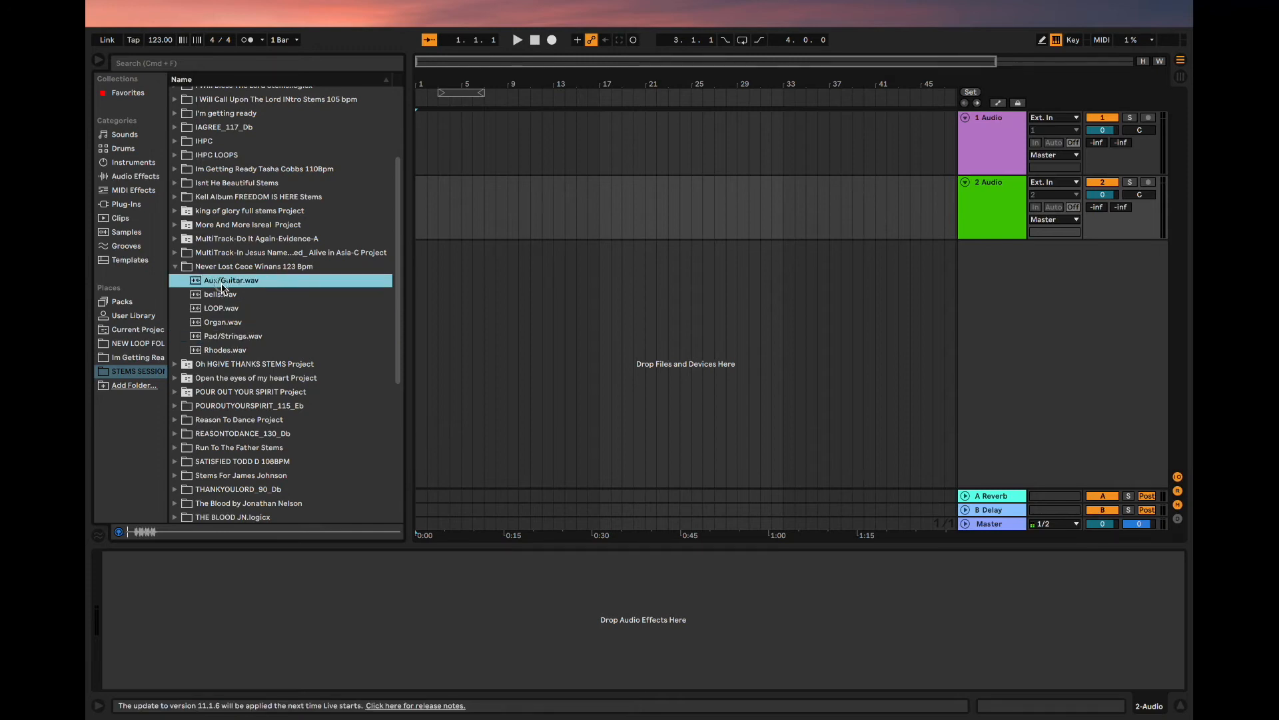
- Insert four more audio tracks below the existing two, making six in total
click(588, 271)
click(1032, 220)
click(973, 215)
click(973, 214)
key(super+t)
key(super+t)
key(super+t)
key(super+t)
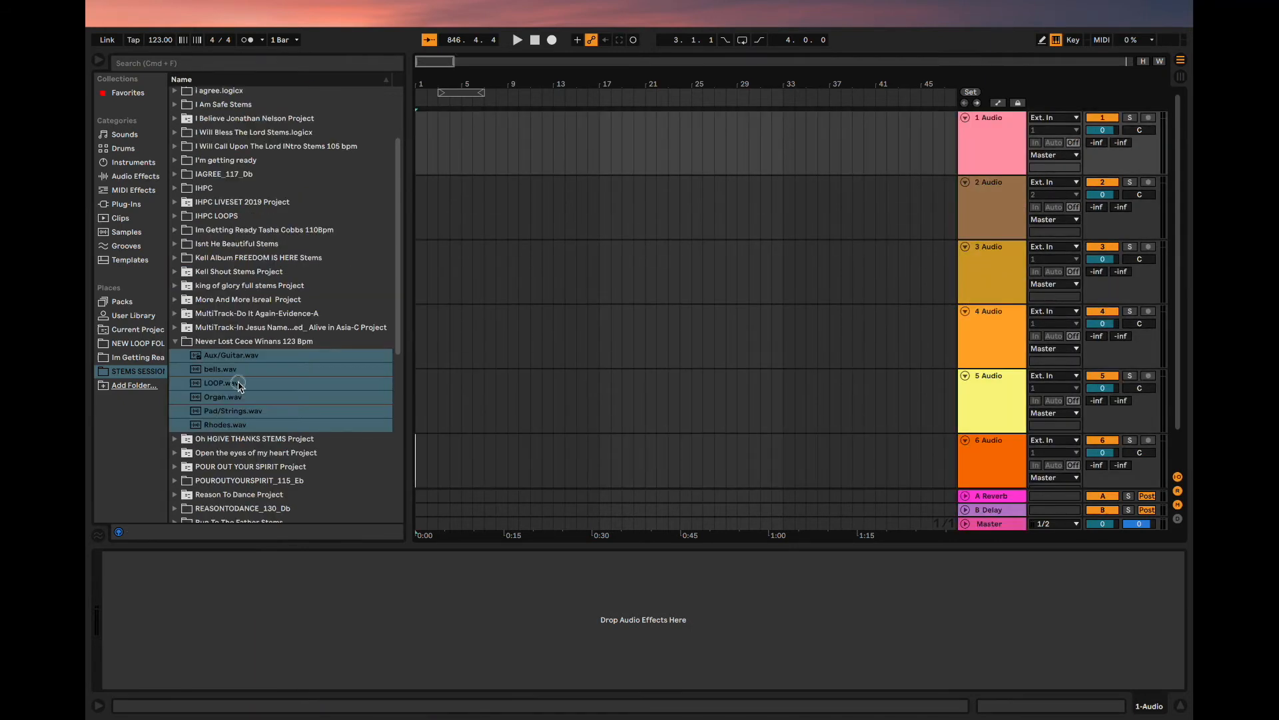
- Place all six Never Lost stems, Aux/Guitar.wav through Rhodes.wav, on separate audio tracks starting at bar 1
click(239, 452)
click(243, 369)
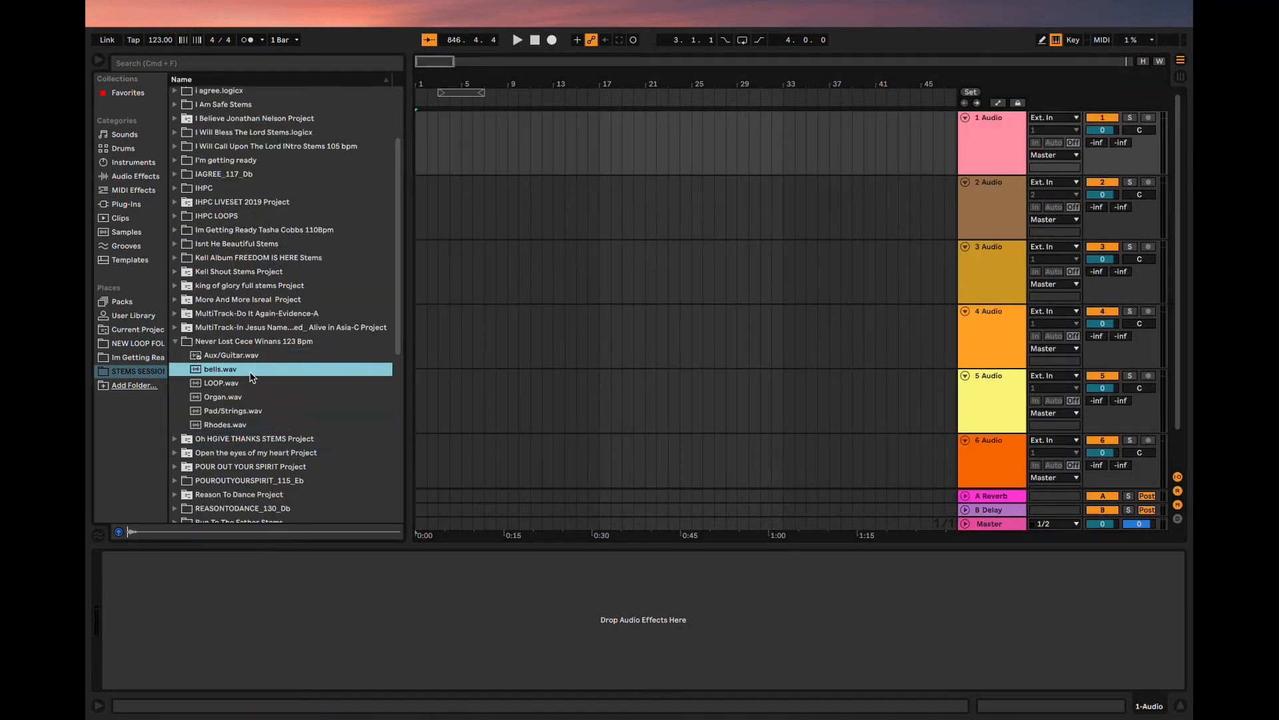
click(246, 355)
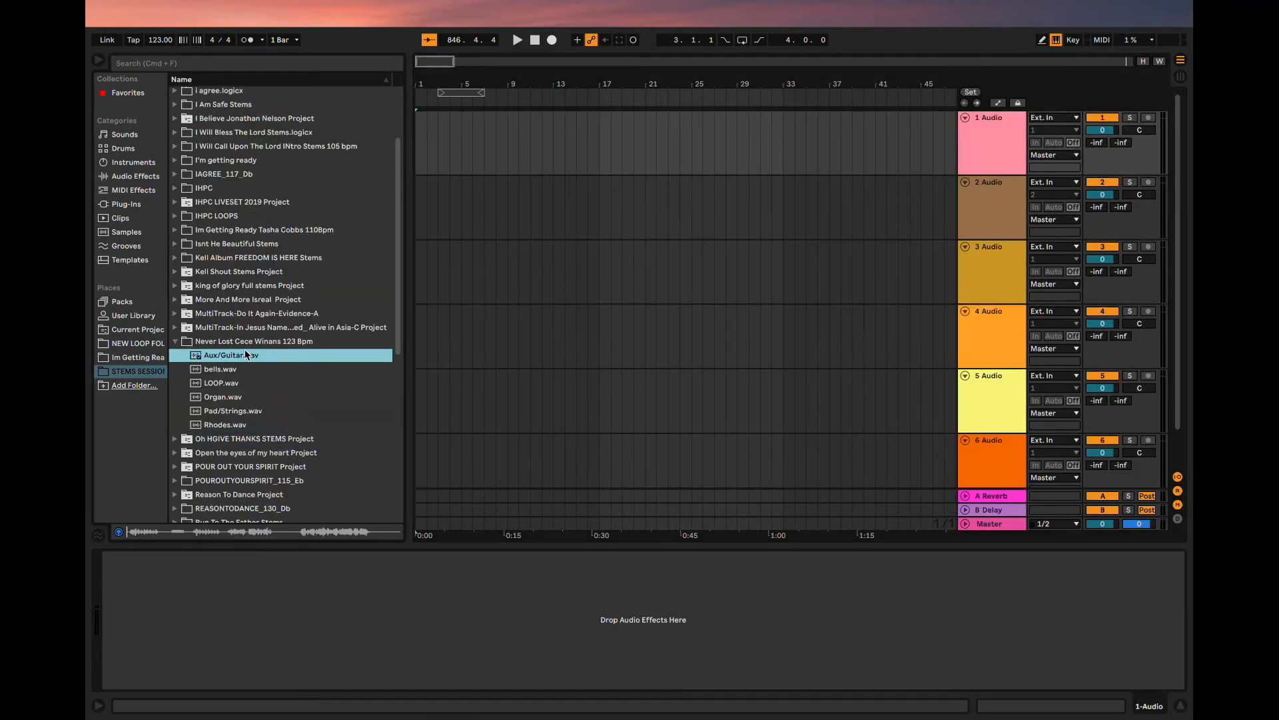
shift+click(225, 426)
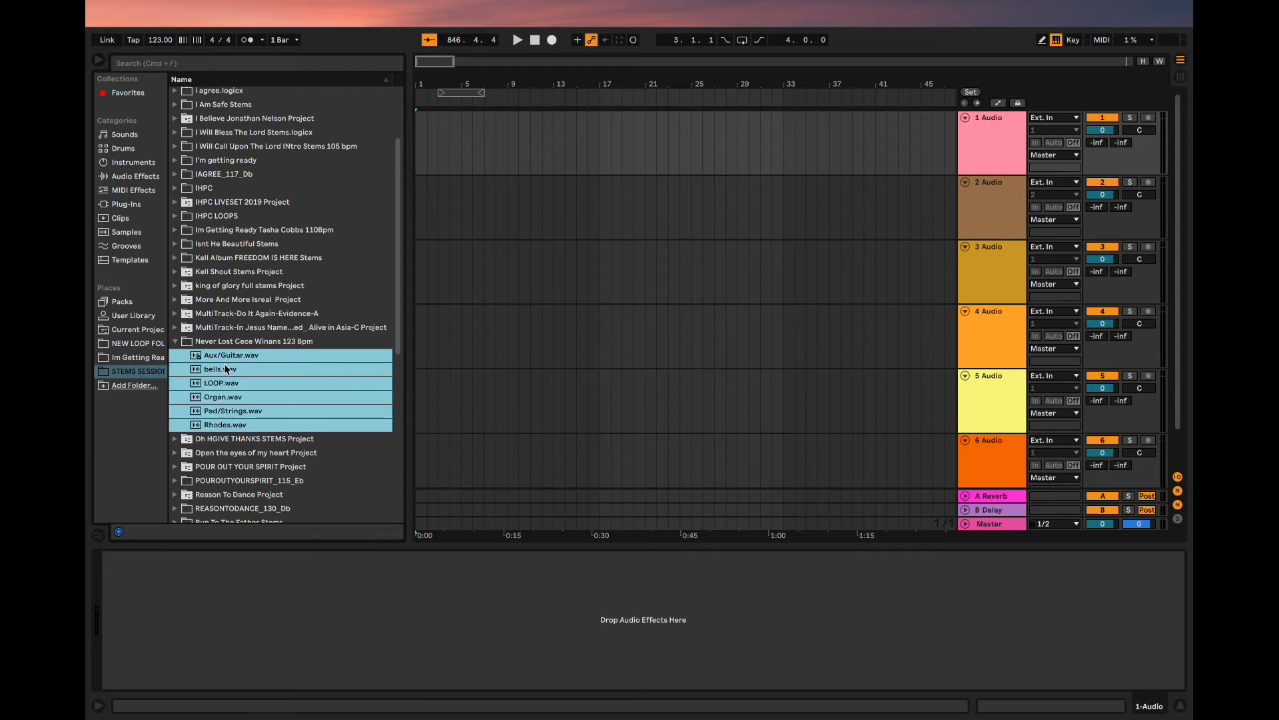
drag(209, 360, 418, 150)
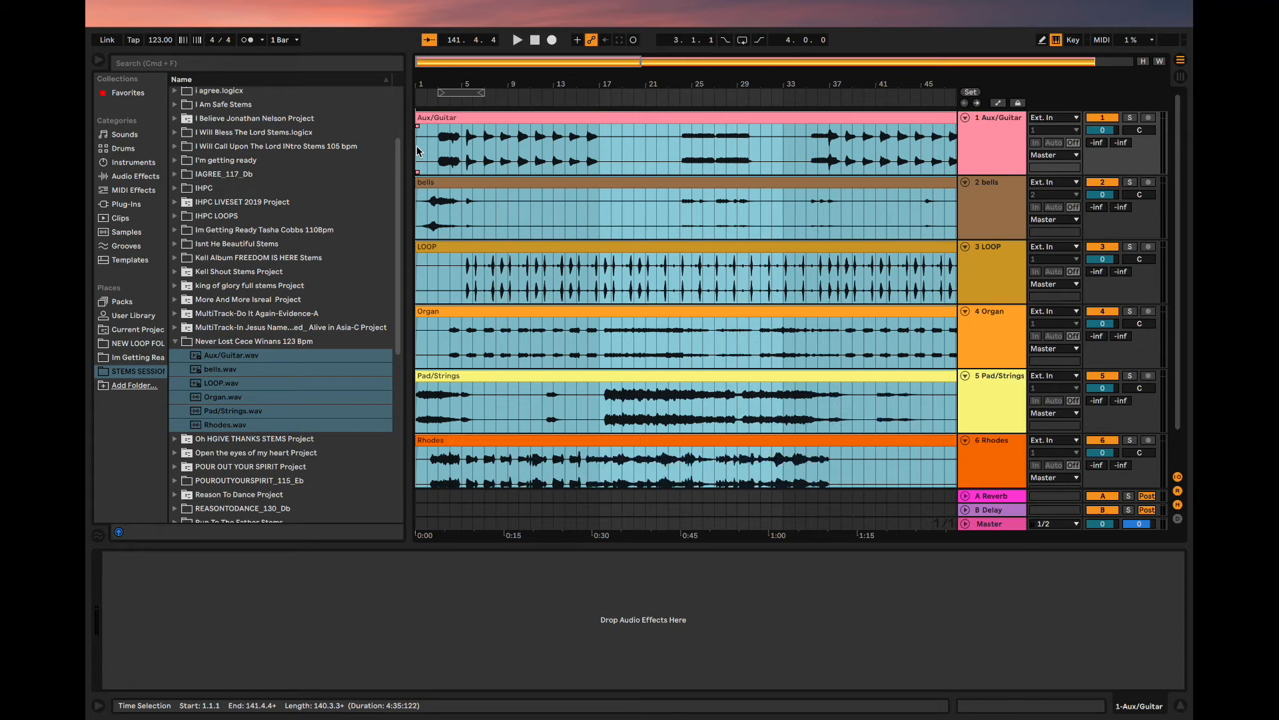
- Check the imported stem tracks one by one, from Aux/Guitar down to Rhodes
click(559, 165)
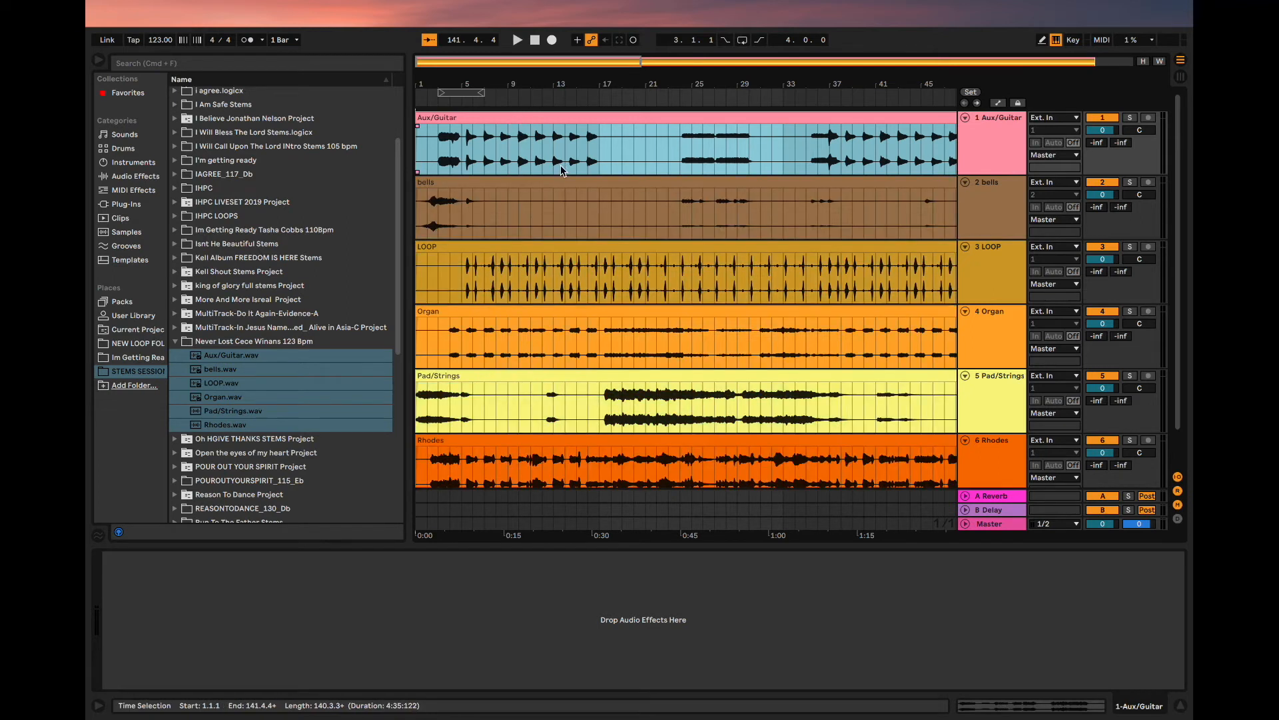
click(1004, 130)
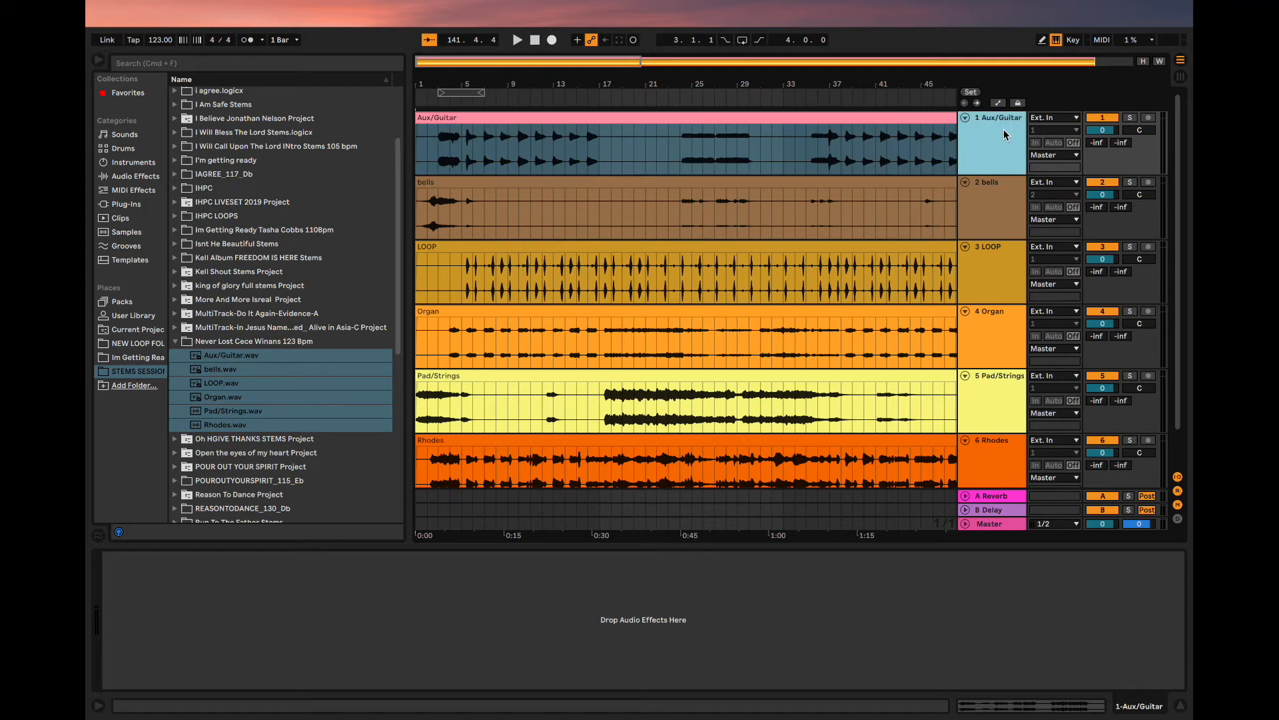
click(993, 212)
click(990, 264)
click(985, 326)
click(988, 403)
click(980, 443)
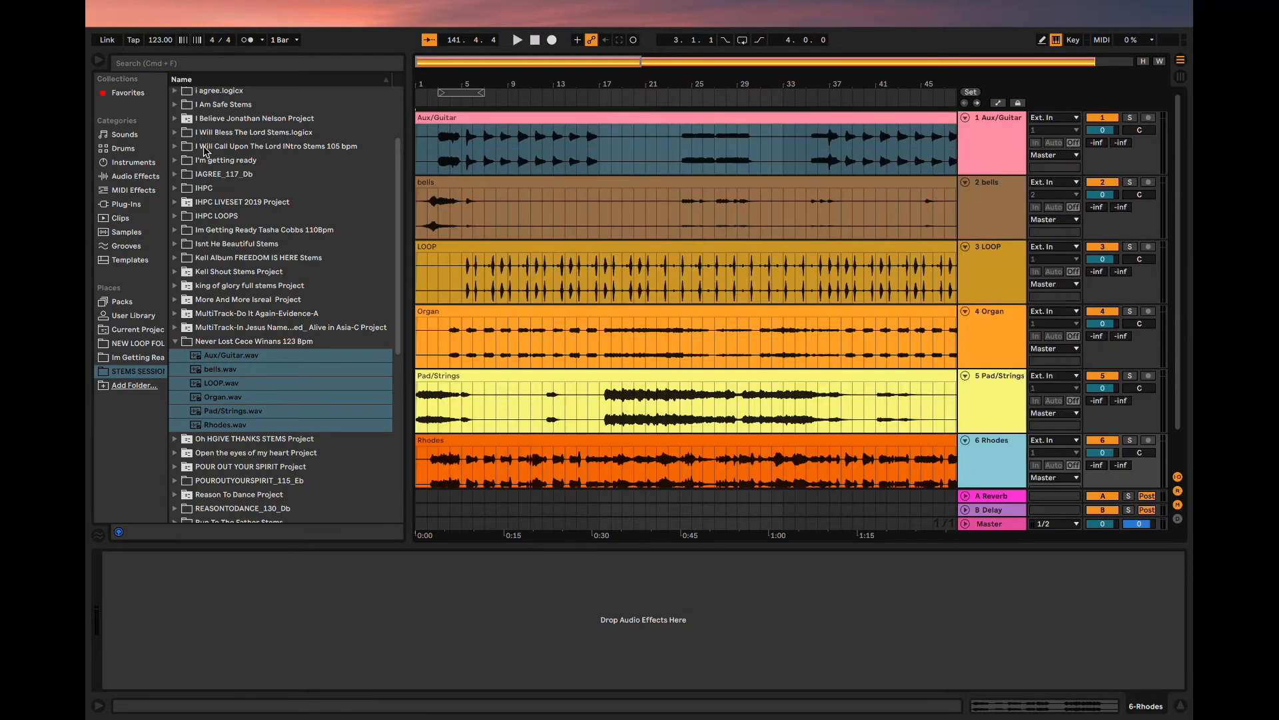
- Hide the browser and the device view to give the arrangement more room
click(99, 61)
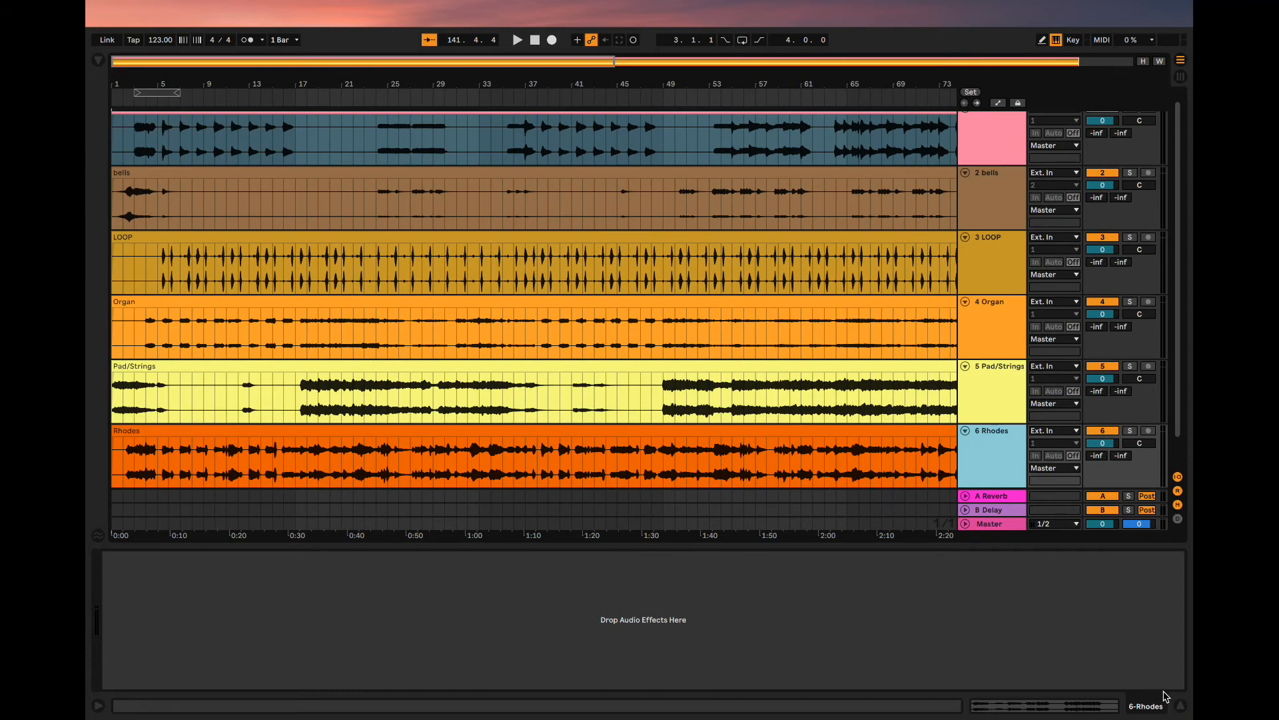
click(1178, 708)
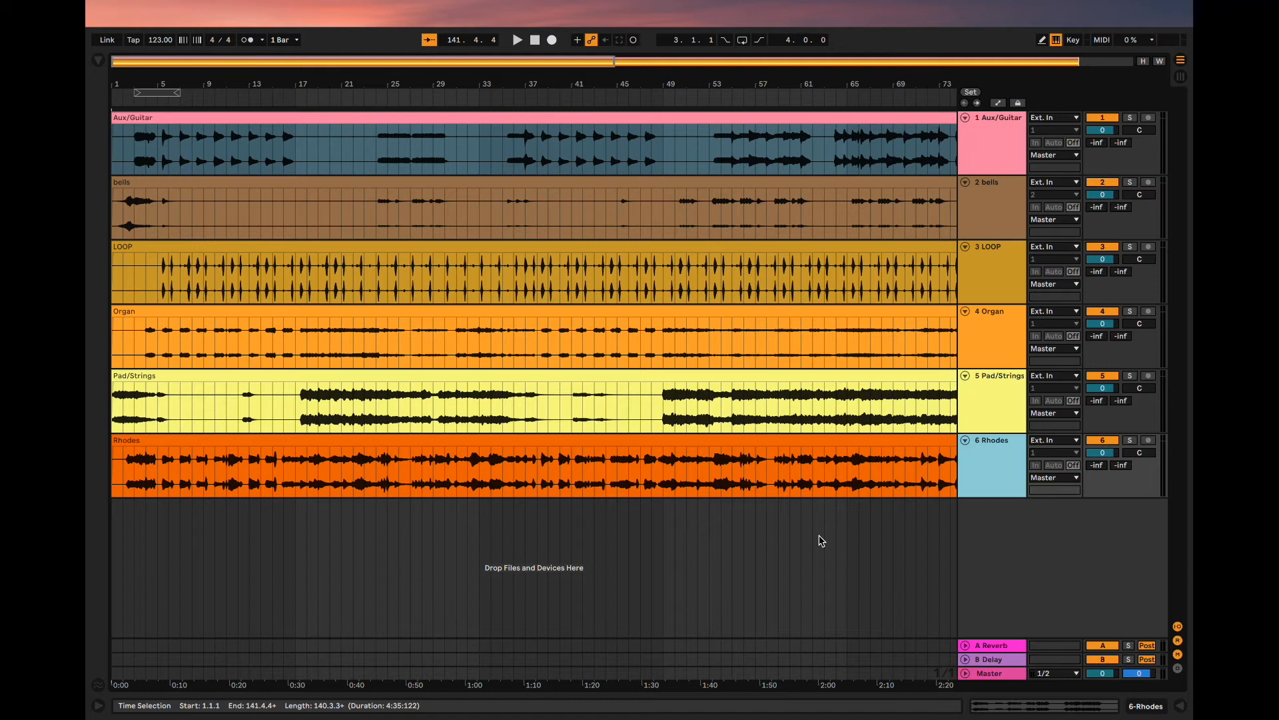
- Turn on Warp for the Aux/Guitar, bells and LOOP clips
double_click(209, 125)
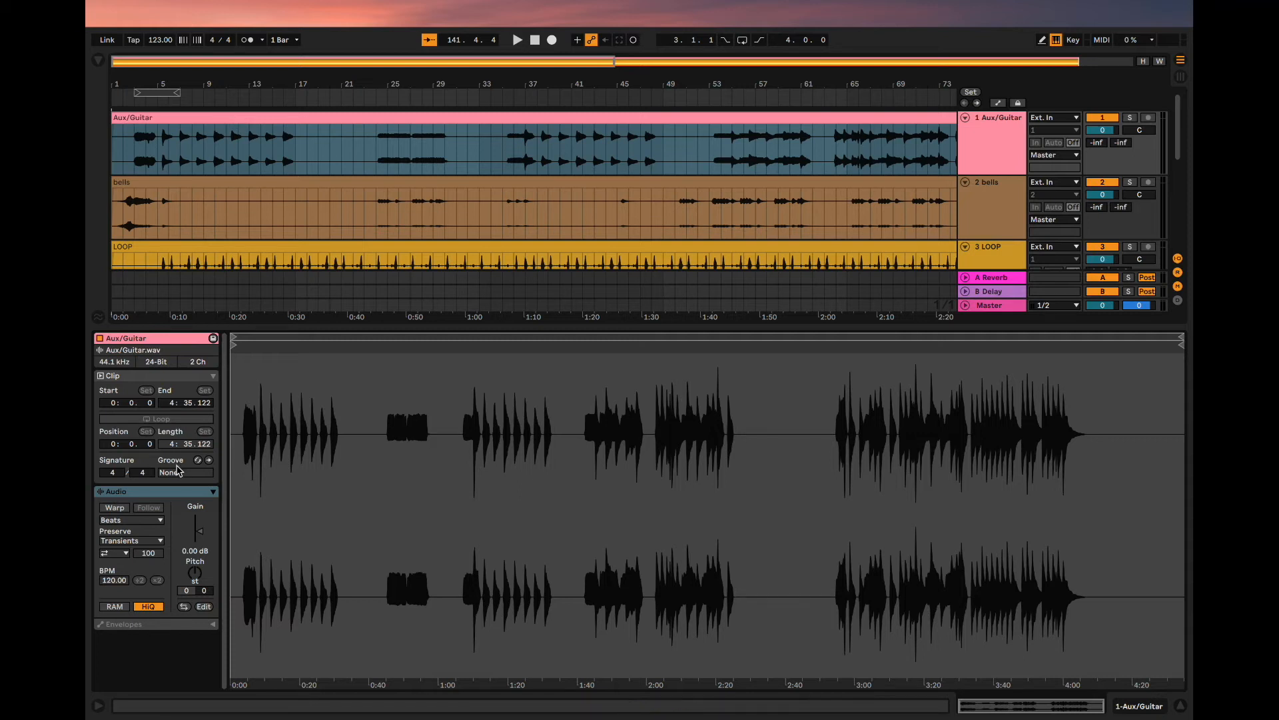
click(115, 507)
click(167, 182)
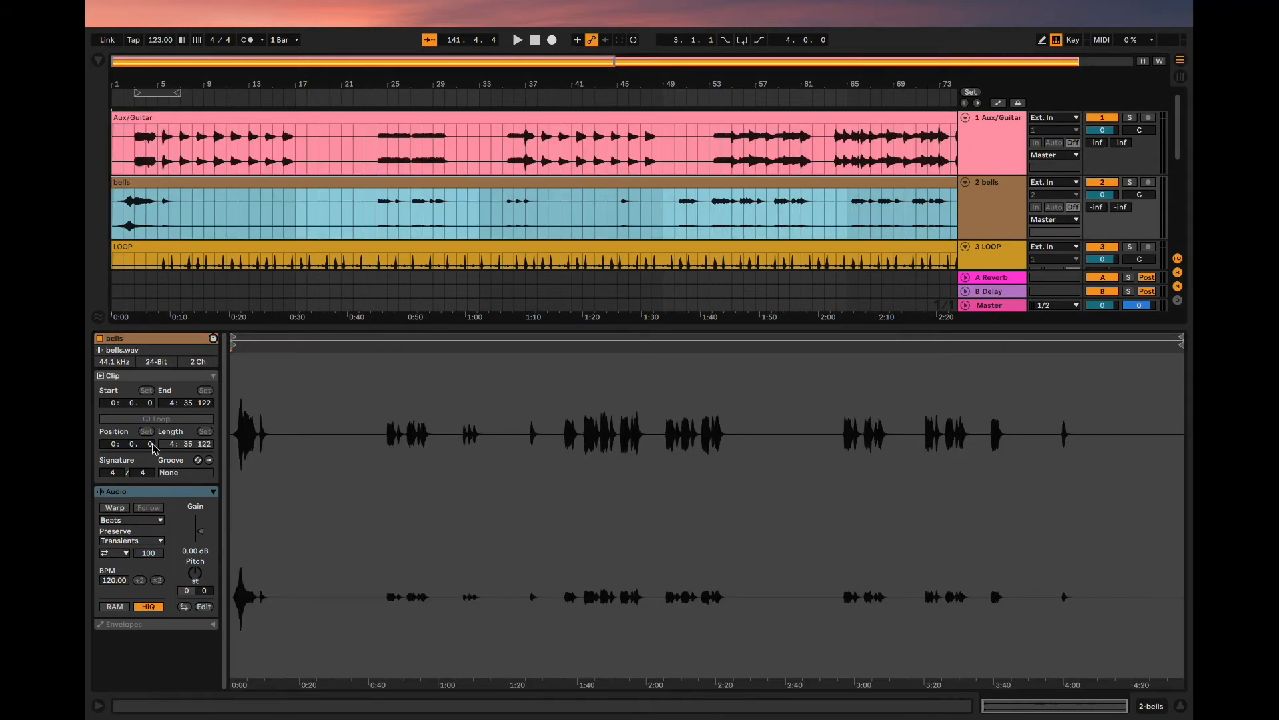
click(110, 509)
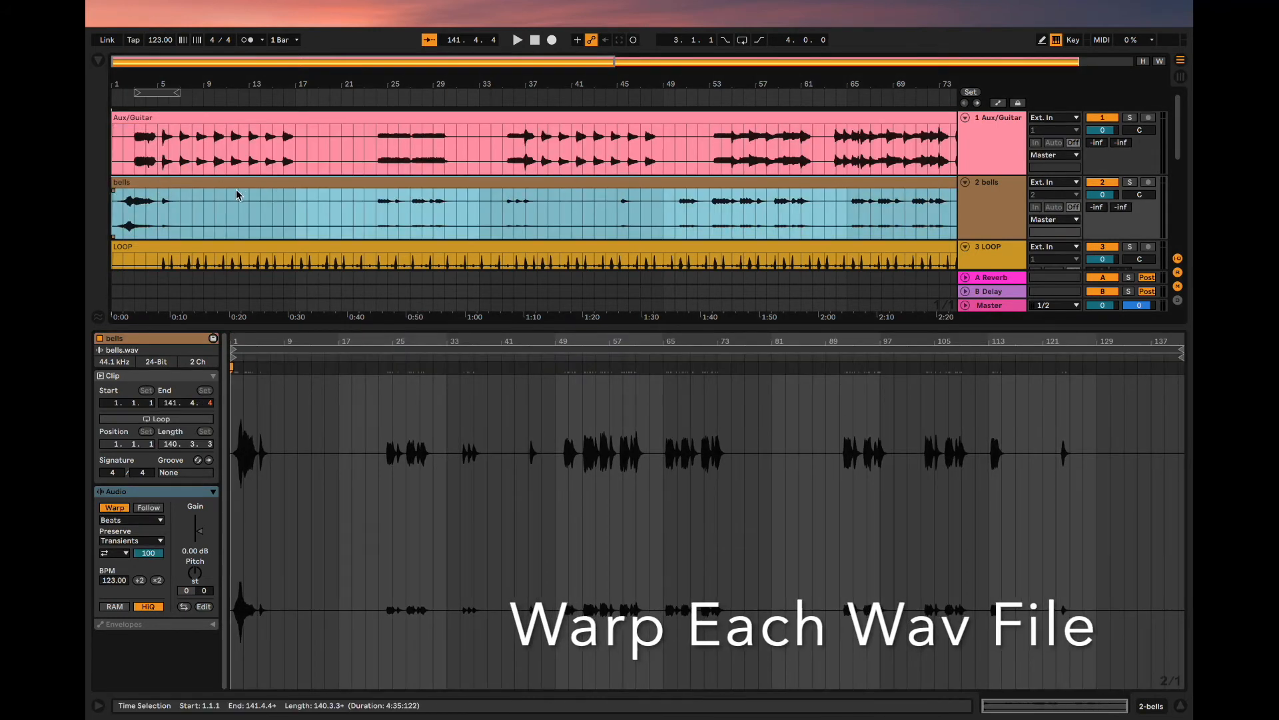
scroll(206, 173, down, 1)
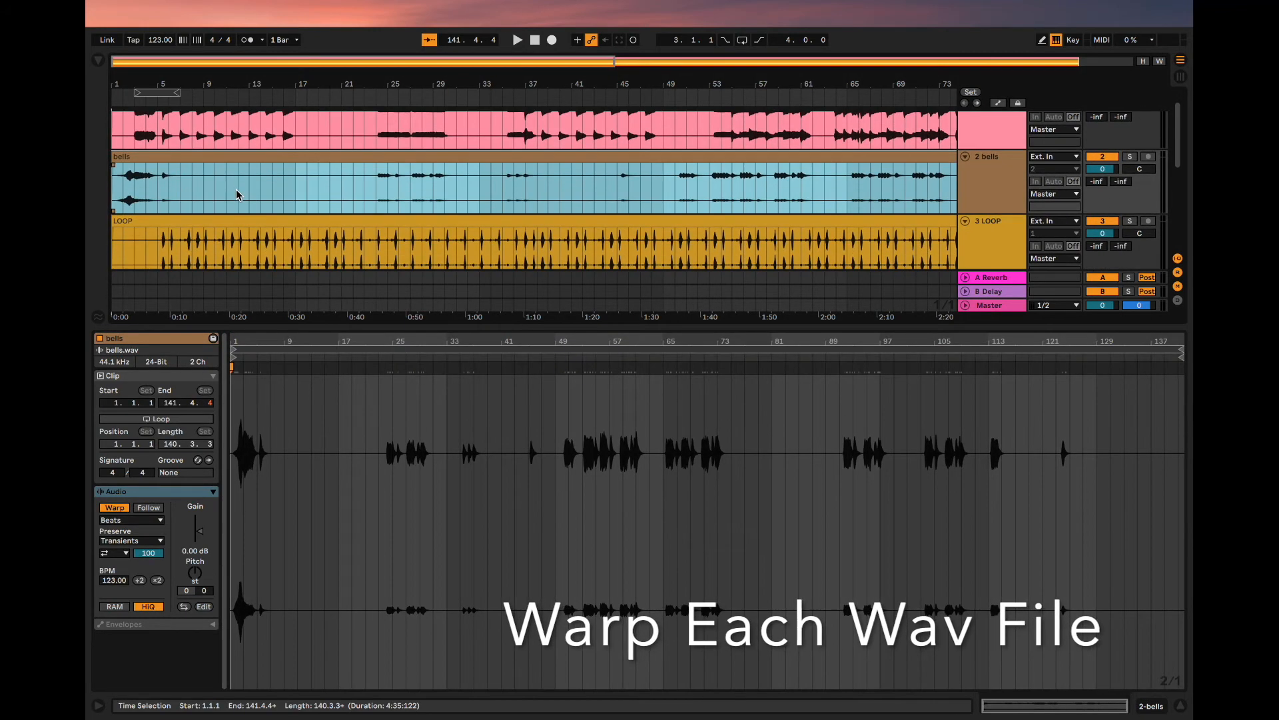
click(198, 164)
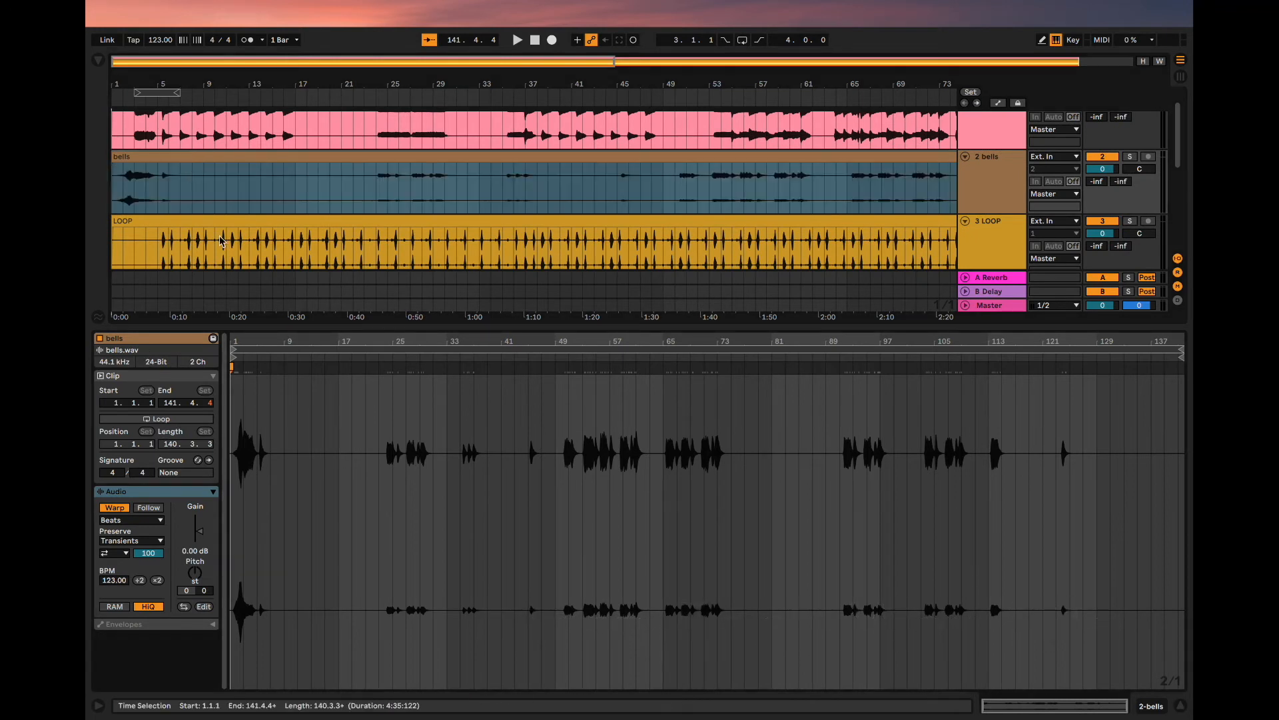
click(178, 233)
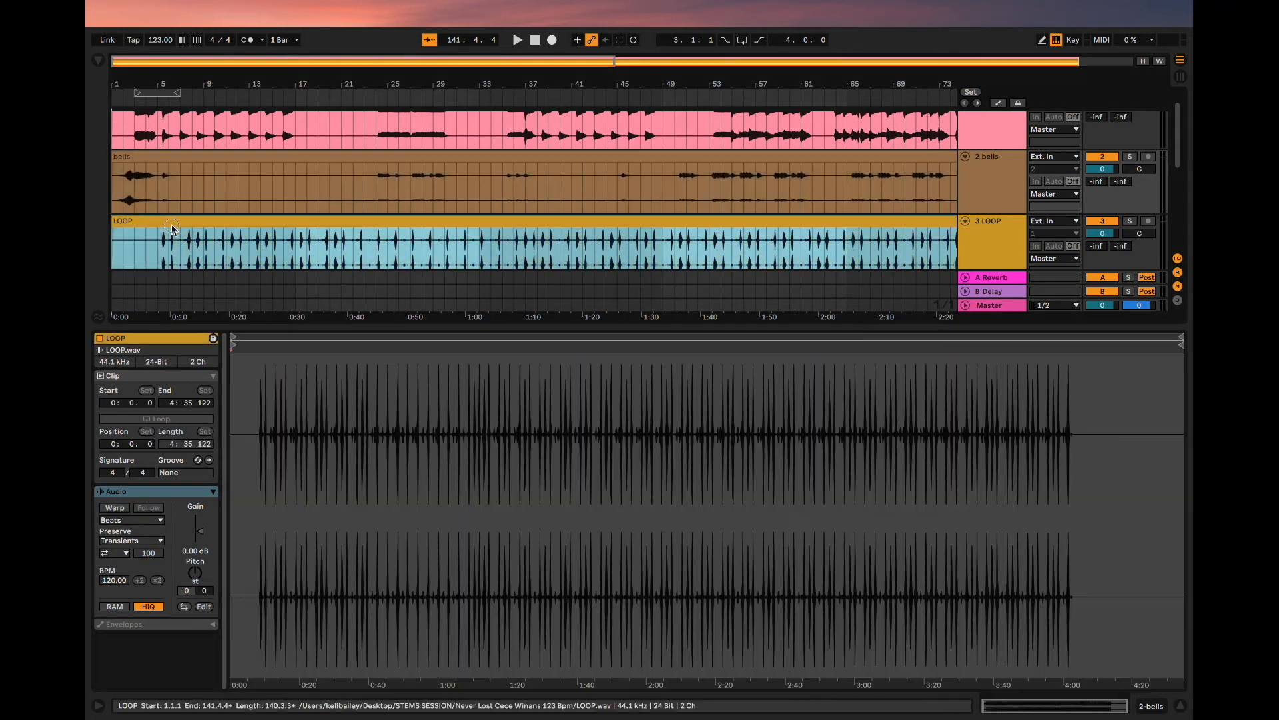
click(115, 508)
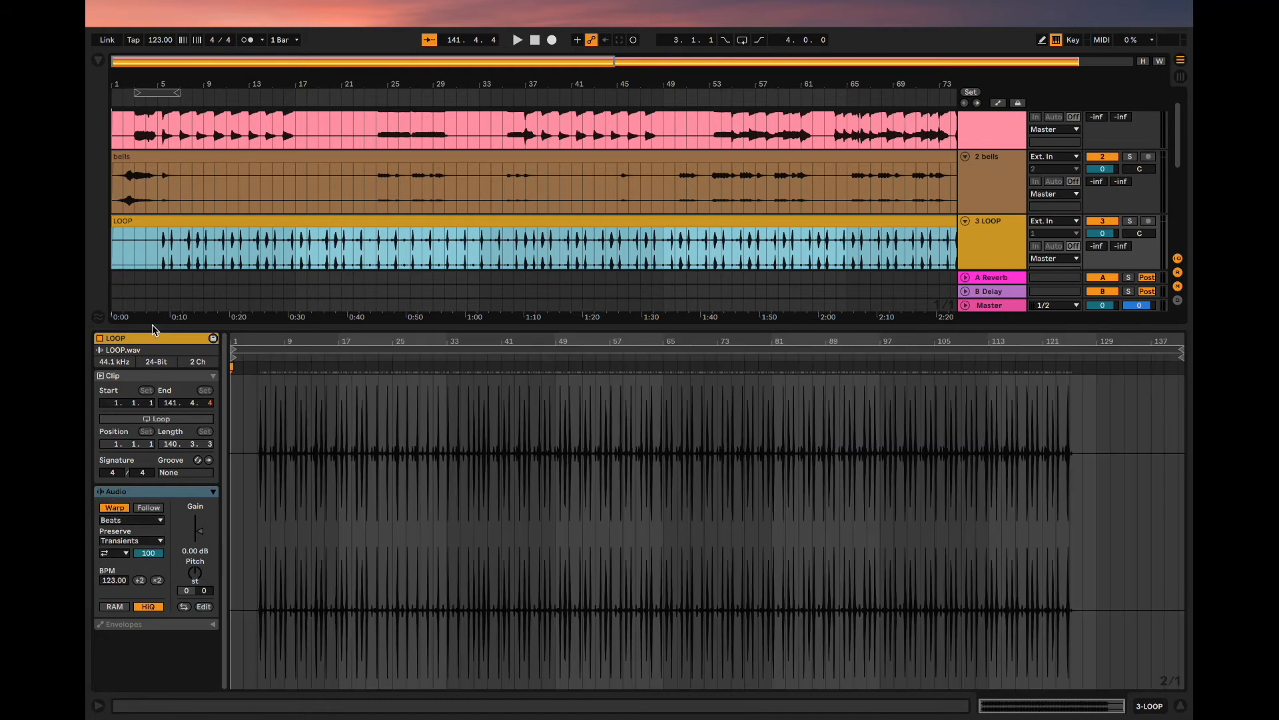
- Turn on Warp for the Organ, Pad/Strings and Rhodes clips
scroll(185, 216, down, 3)
click(186, 216)
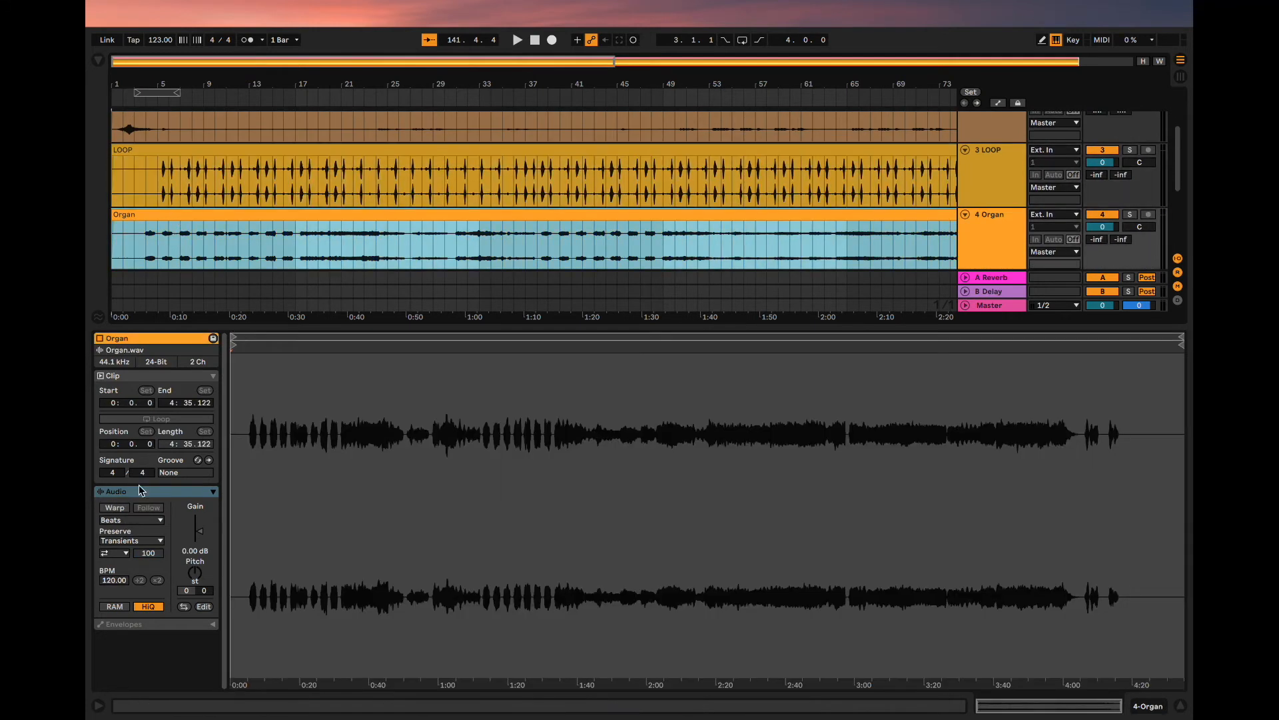
click(124, 508)
scroll(203, 254, down, 3)
click(177, 229)
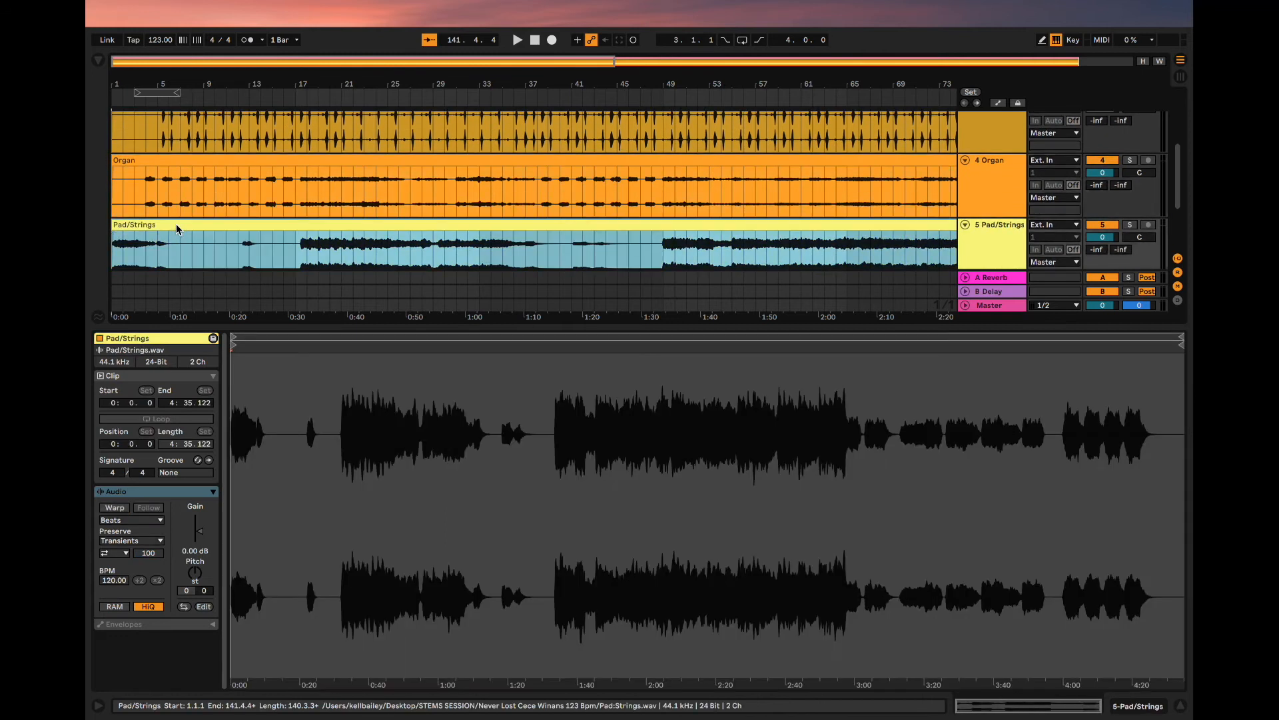
click(114, 508)
scroll(251, 194, down, 3)
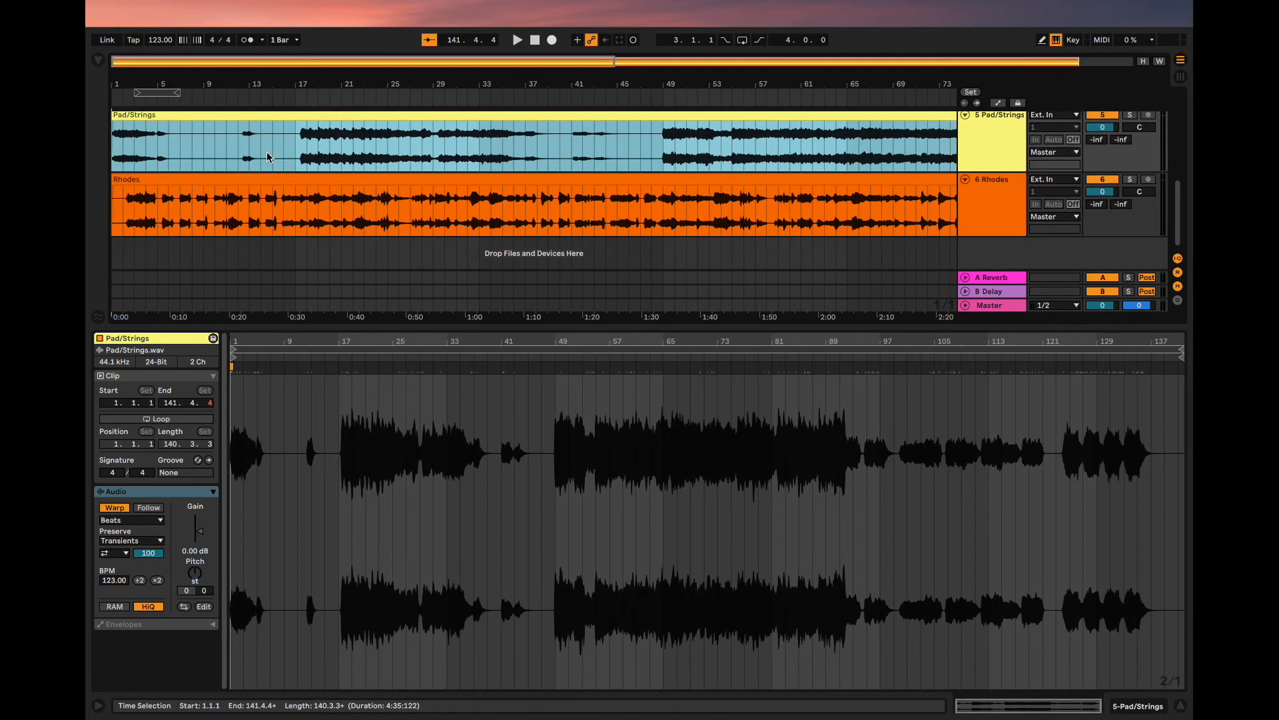
click(248, 185)
click(124, 509)
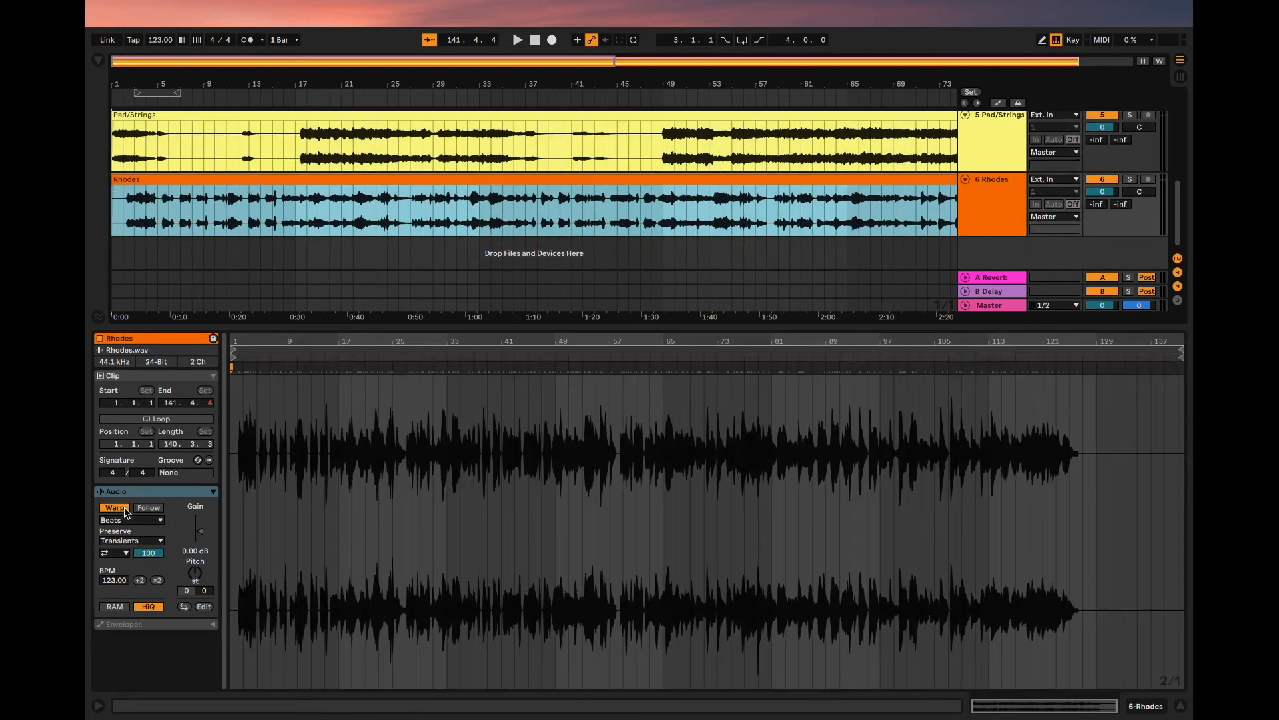
- Hide the clip view and play the stems together from bar 1
click(1181, 709)
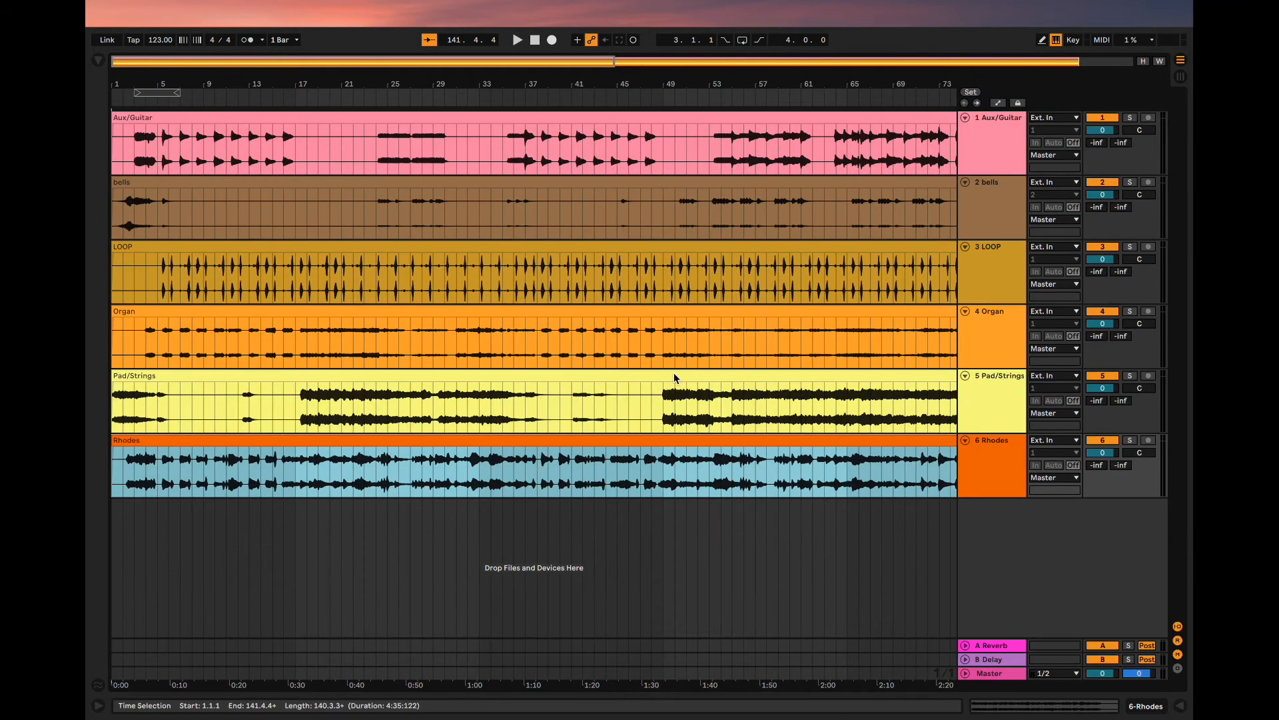
click(536, 40)
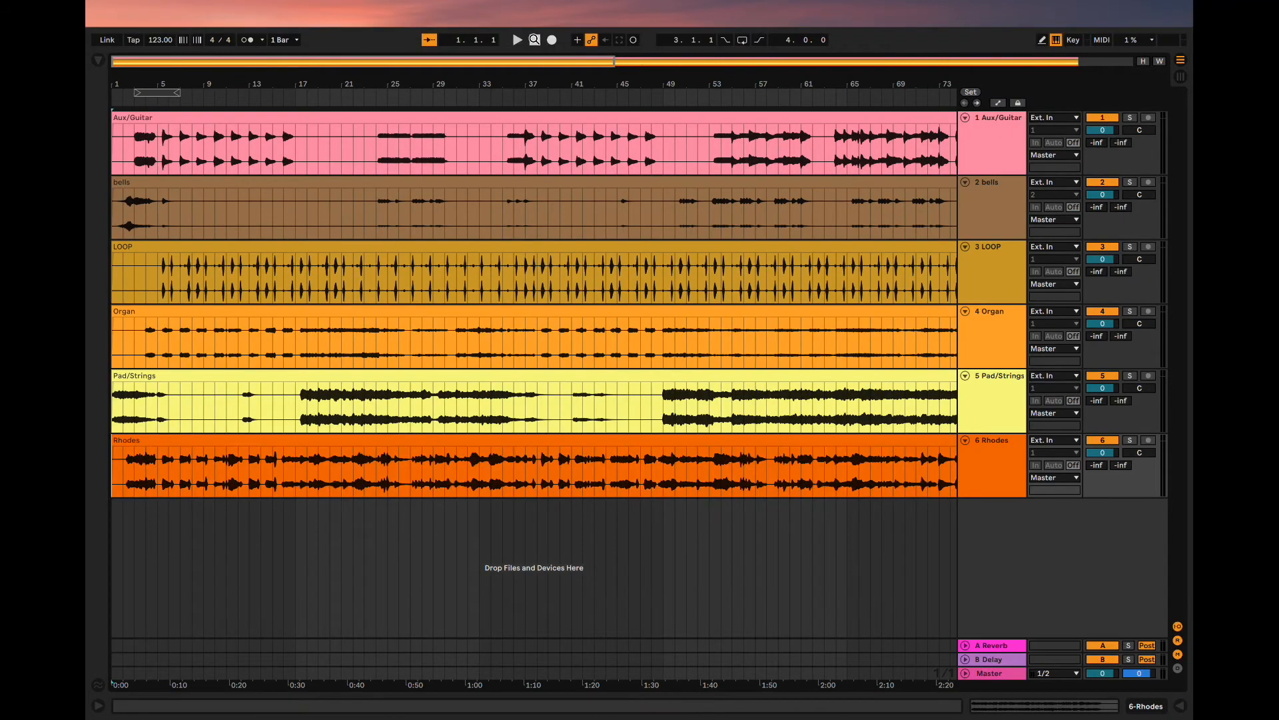
key(space)
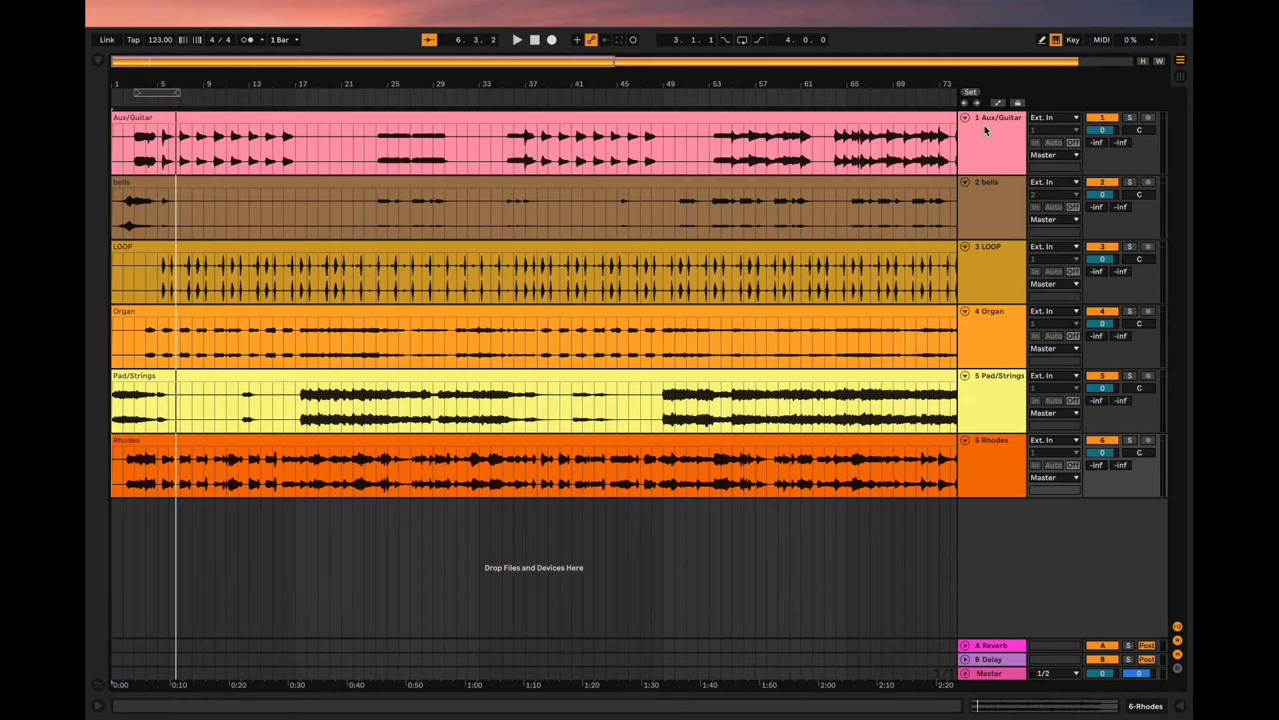
- Collapse all six stem tracks, from Aux/Guitar down to Rhodes
click(964, 117)
click(965, 132)
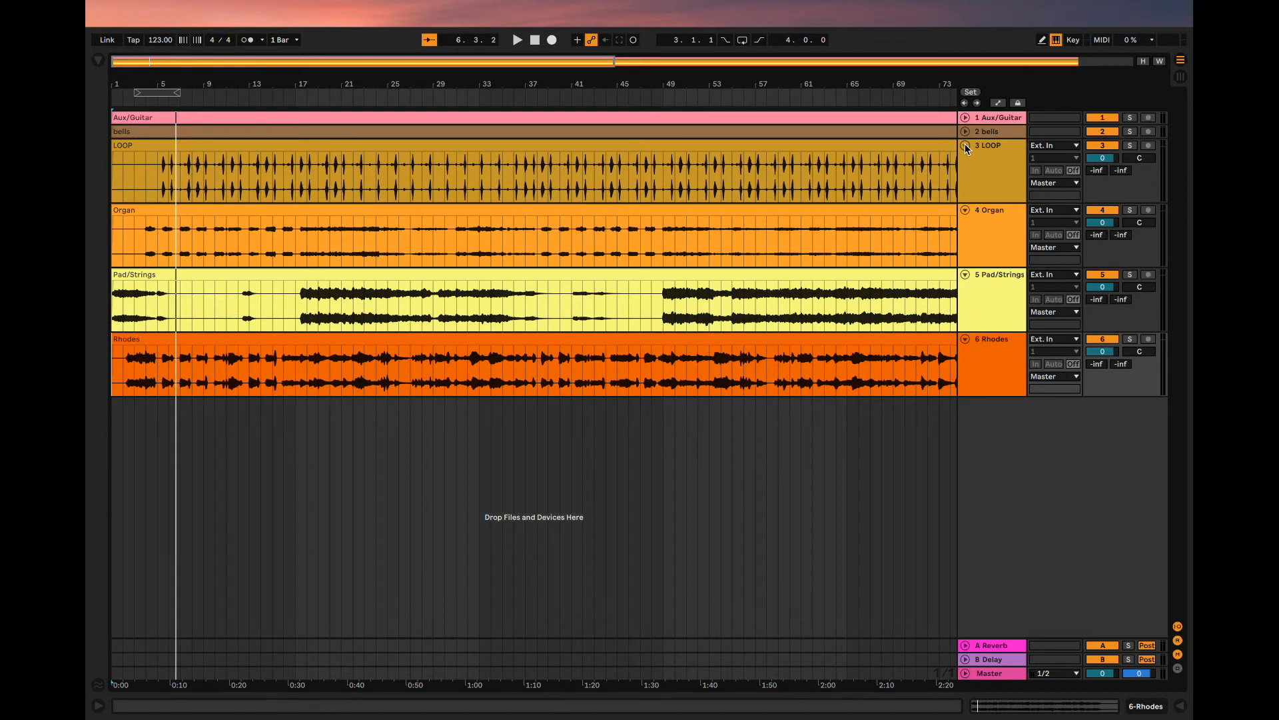
click(966, 145)
click(966, 159)
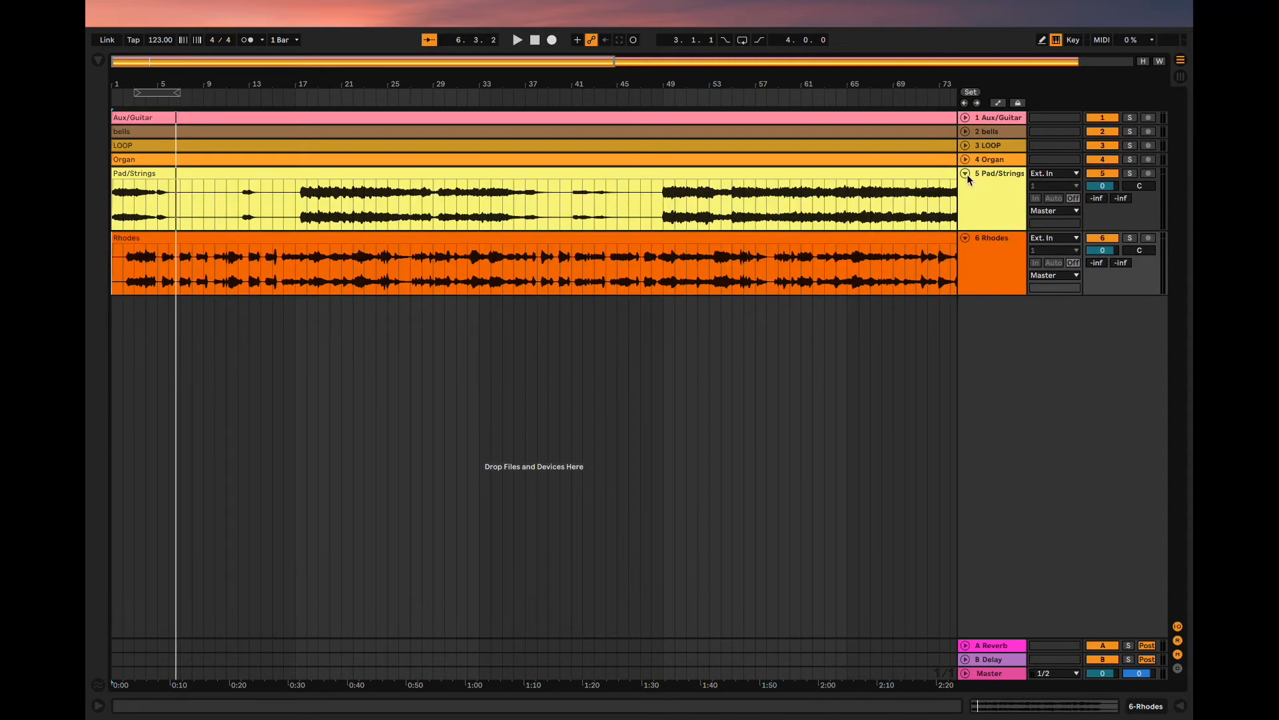
click(965, 174)
click(966, 188)
scroll(786, 233, down, 4)
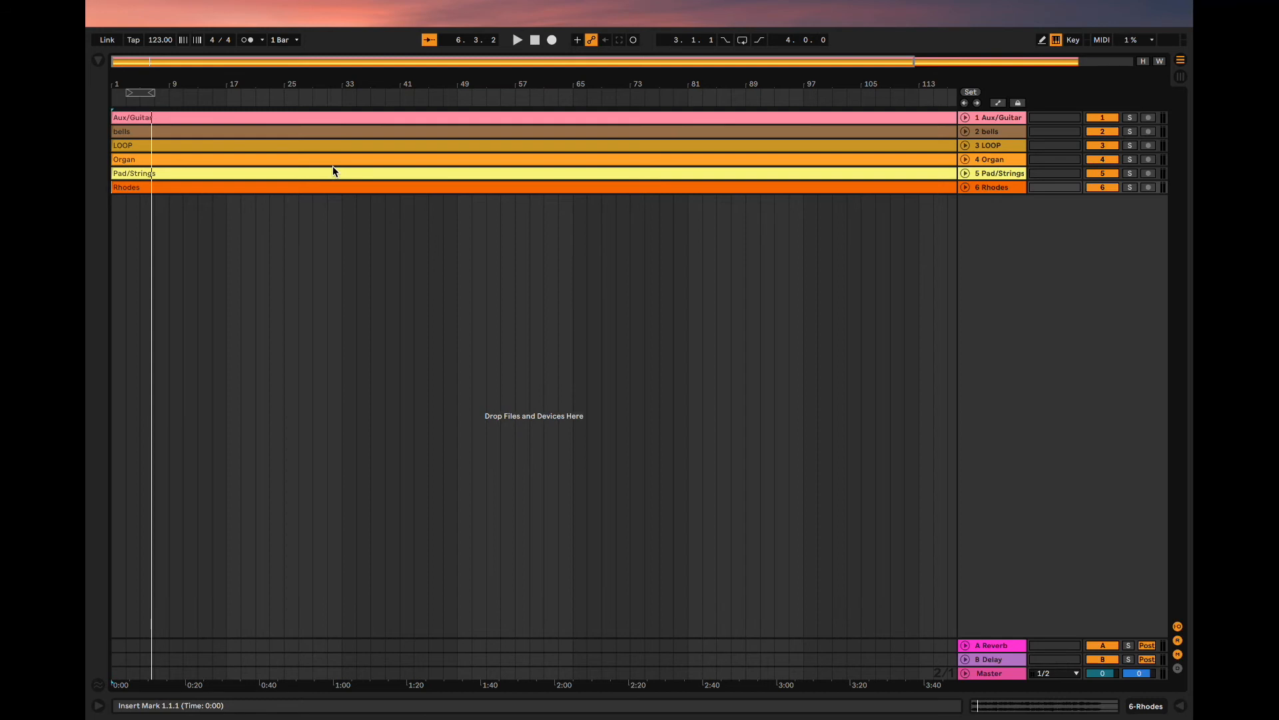
- Move the loop brace to start at bar 1, play the intro to find its end, and set the loop length to 4.2.0
drag(142, 93, 127, 94)
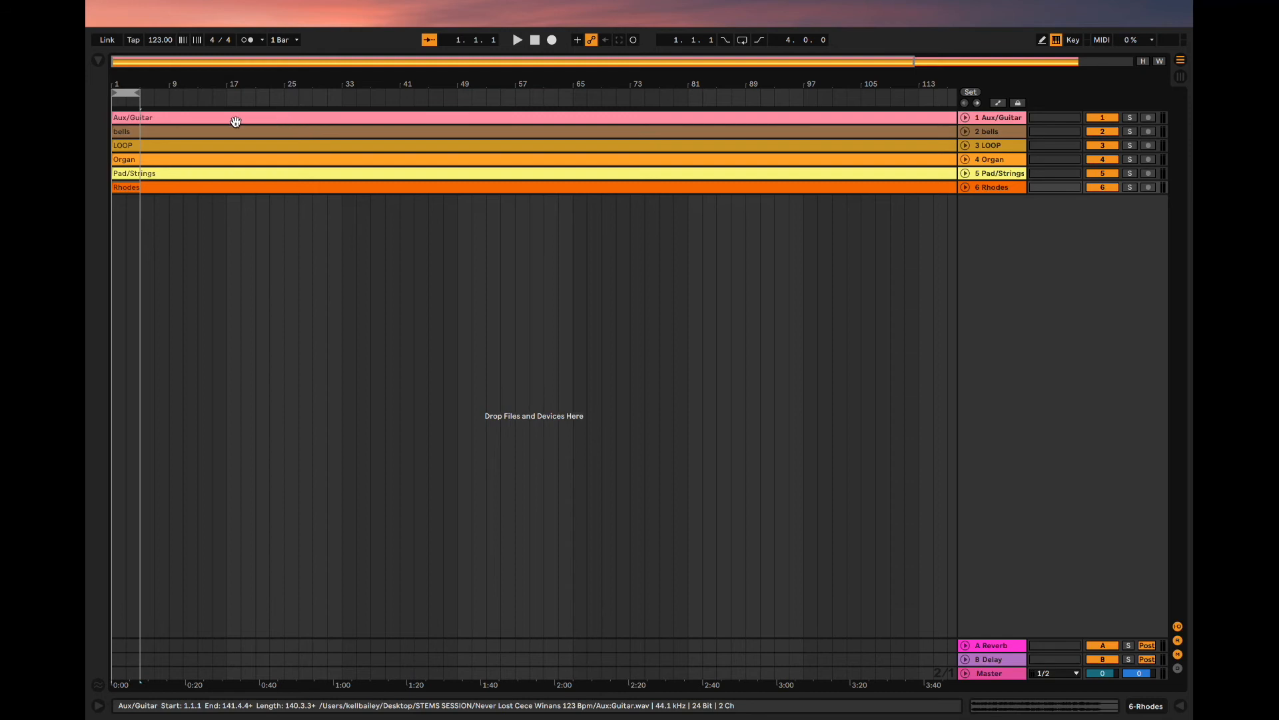
scroll(181, 111, up, 3)
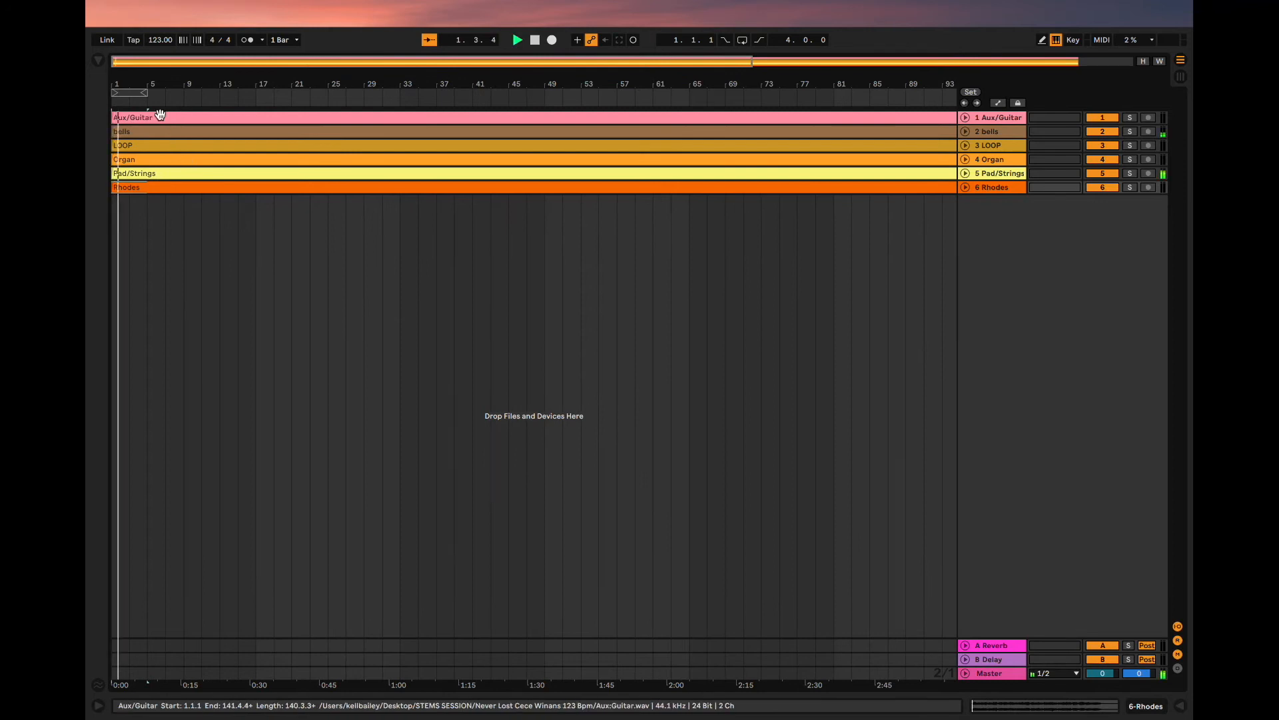
drag(144, 93, 184, 105)
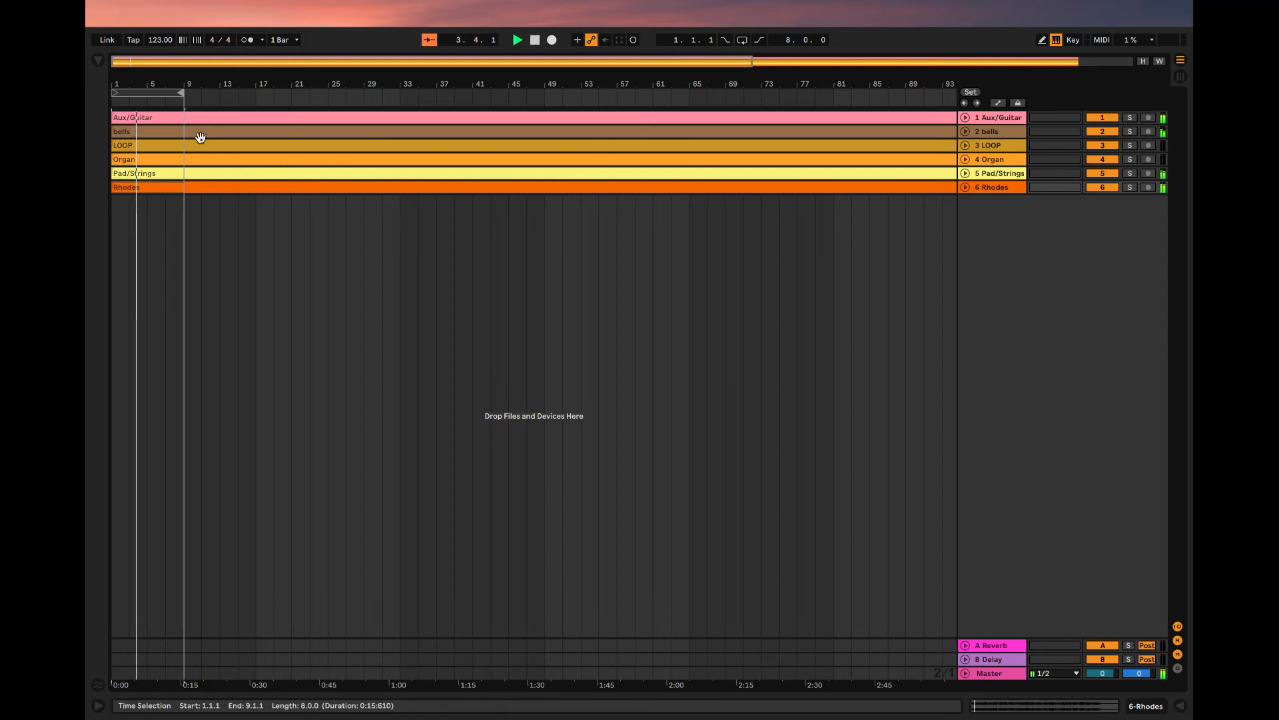
scroll(200, 137, up, 4)
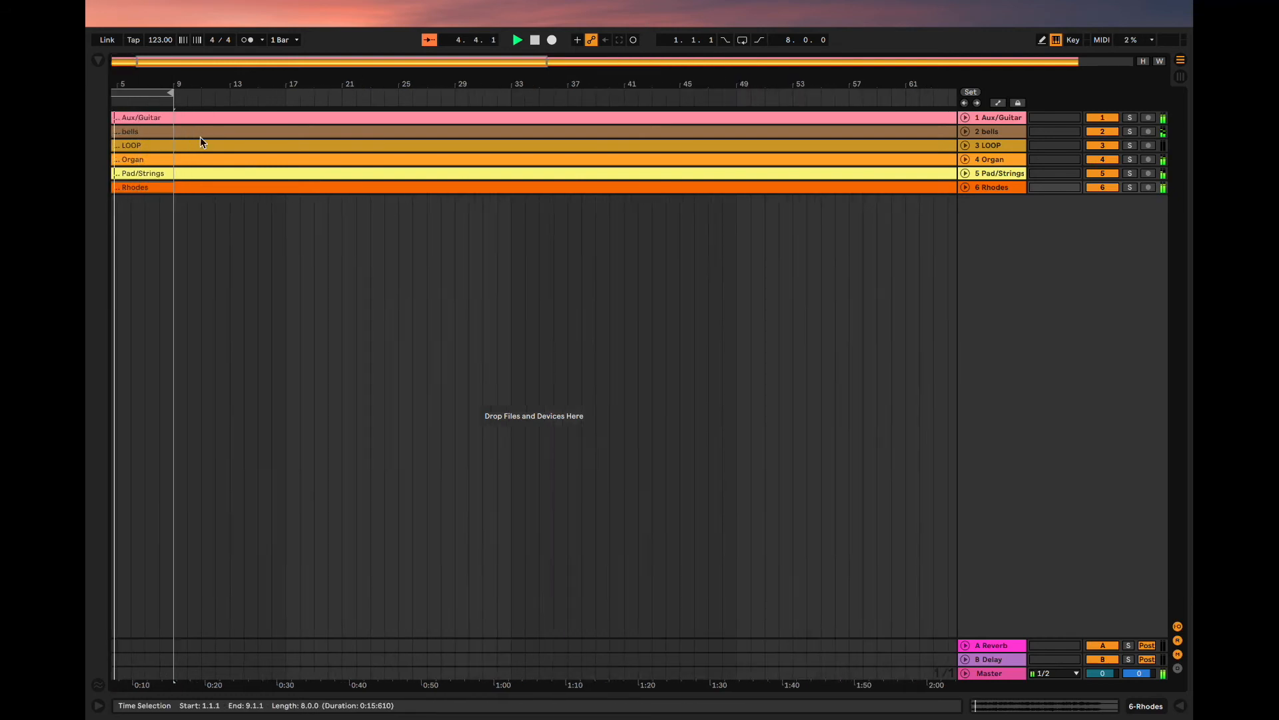
scroll(200, 138, up, 5)
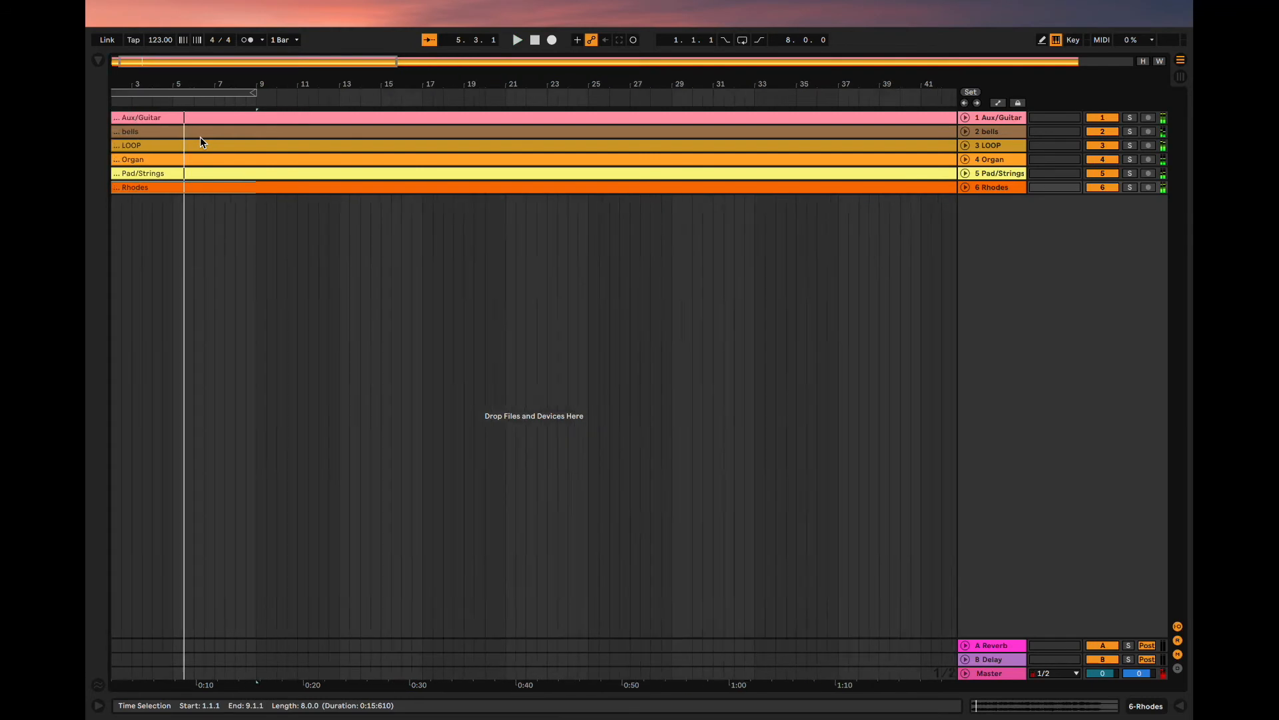
scroll(200, 138, up, 3)
scroll(200, 137, left, 4)
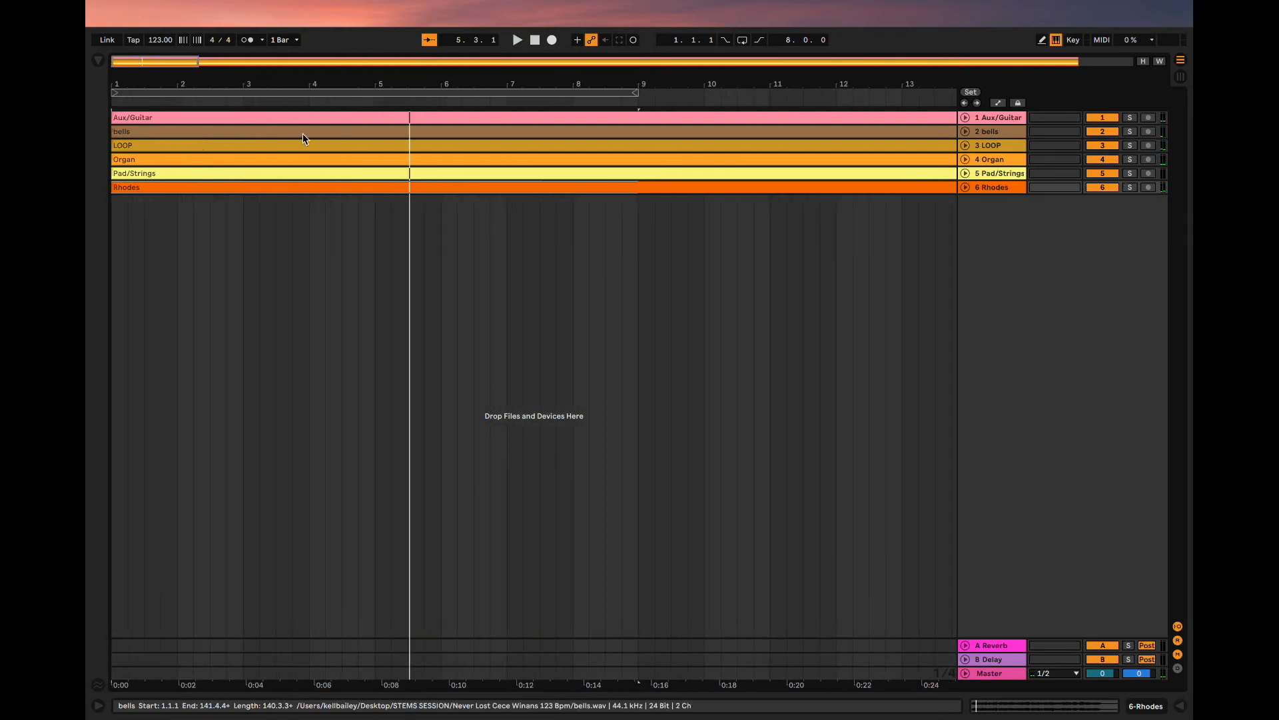
click(414, 90)
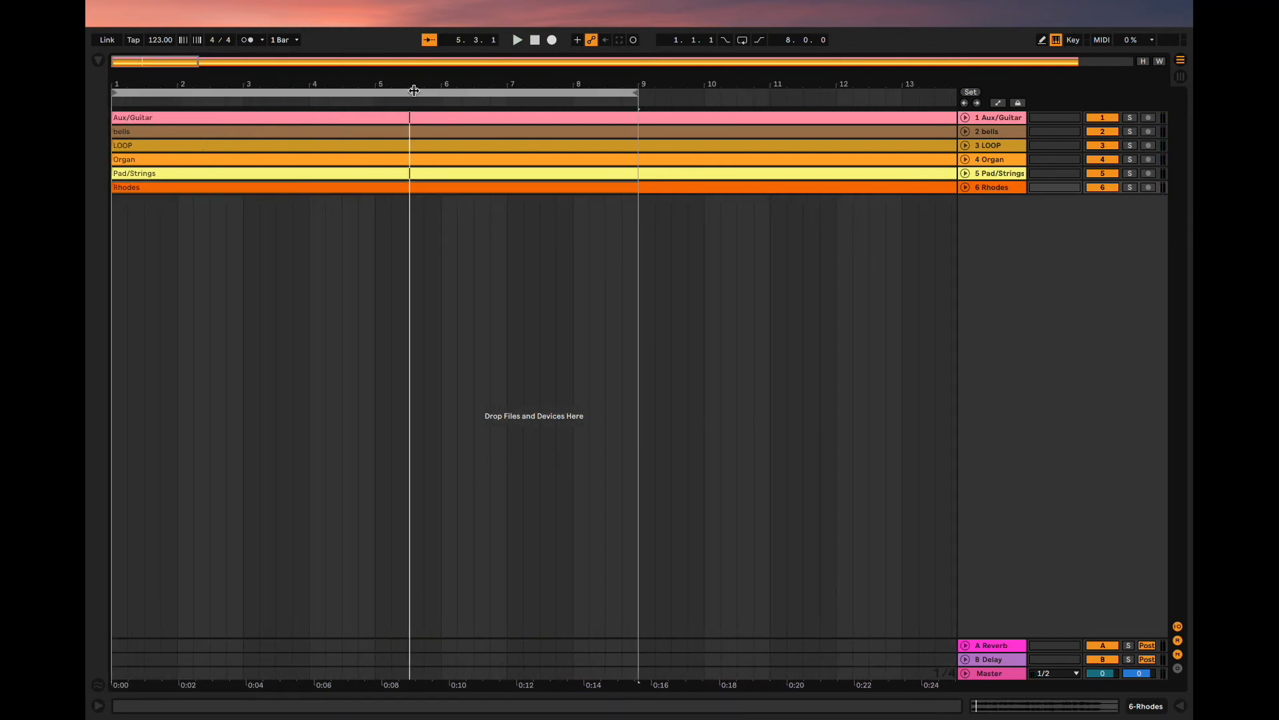
drag(638, 90, 408, 92)
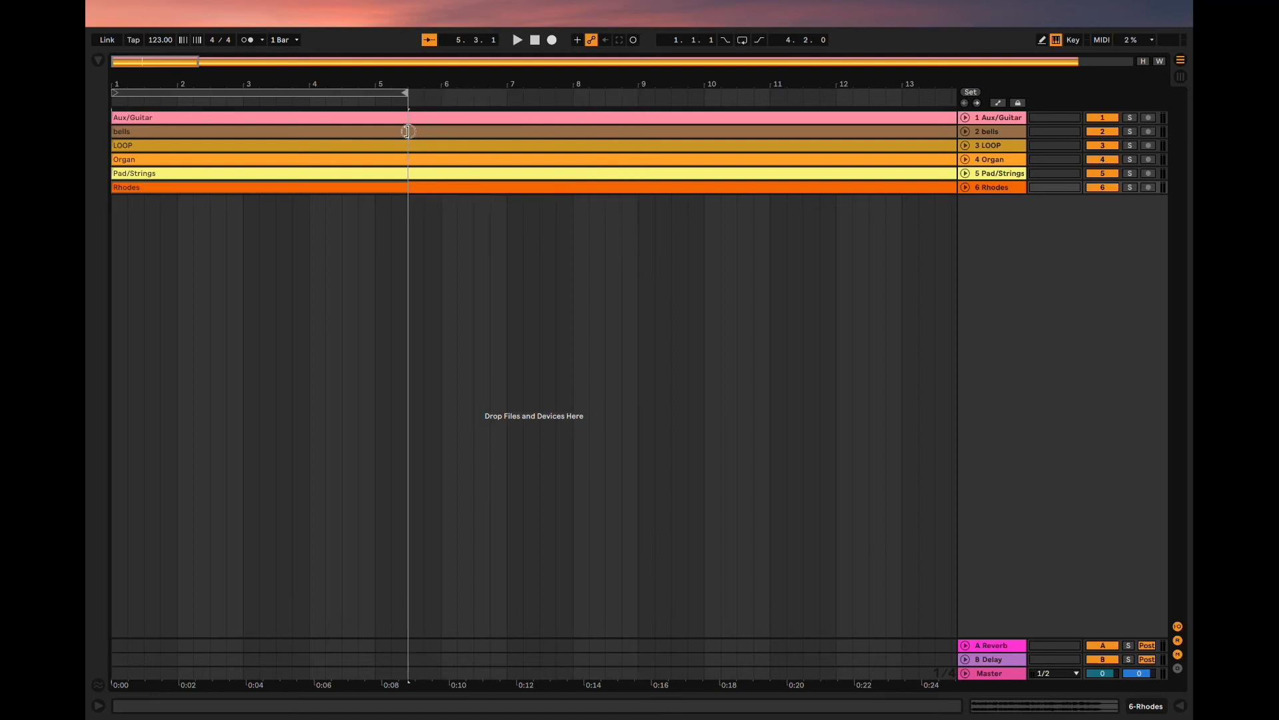
click(377, 101)
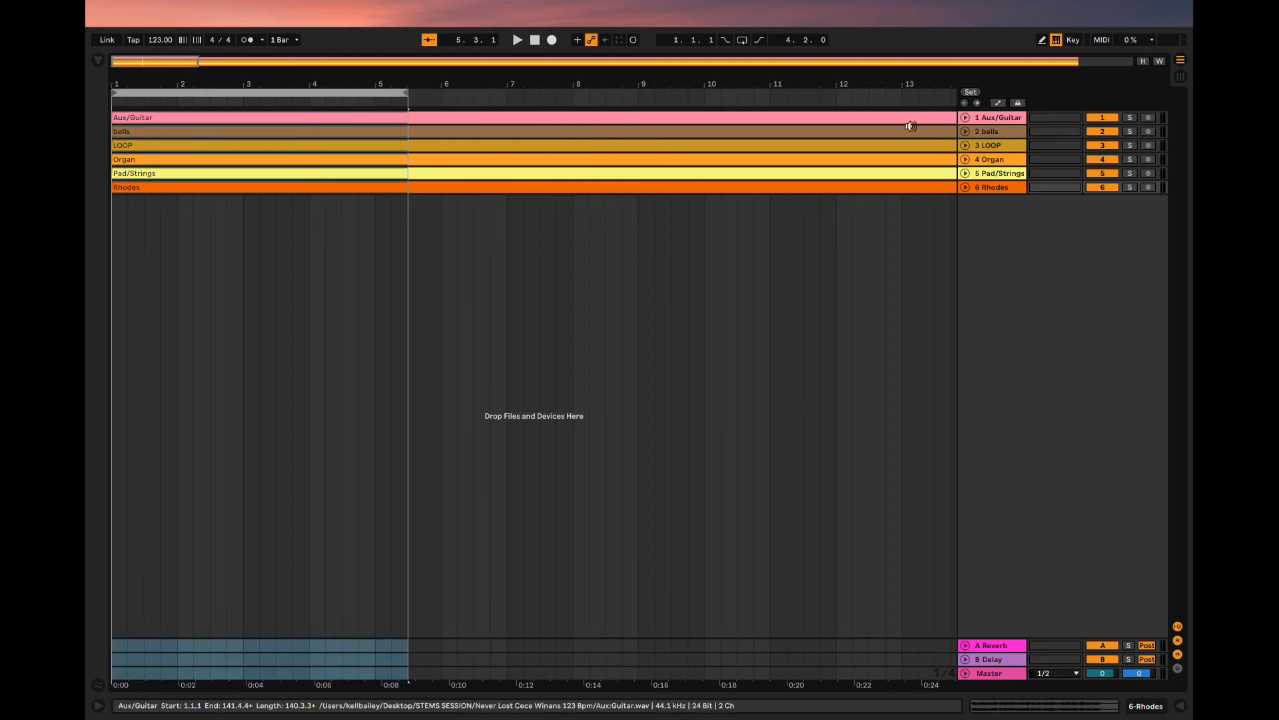
- Unfold the Rhodes track and add a locator named INTRO at bar 1
click(966, 188)
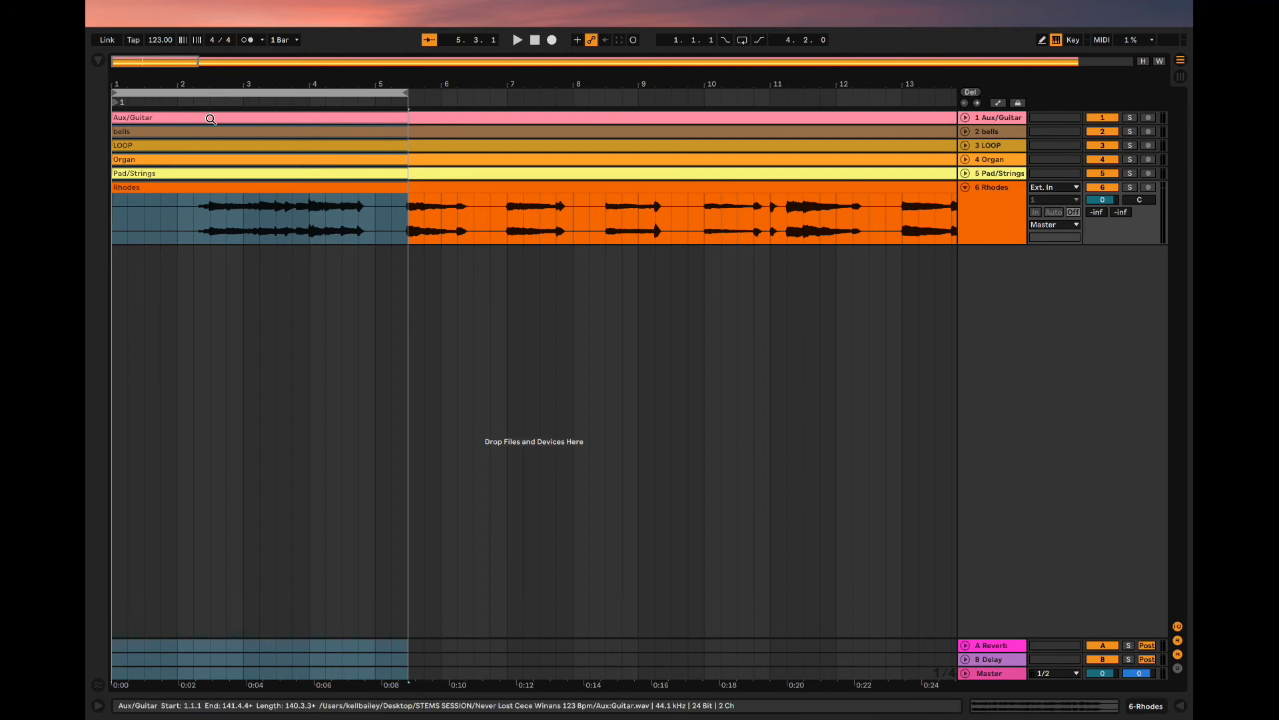
right_click(122, 105)
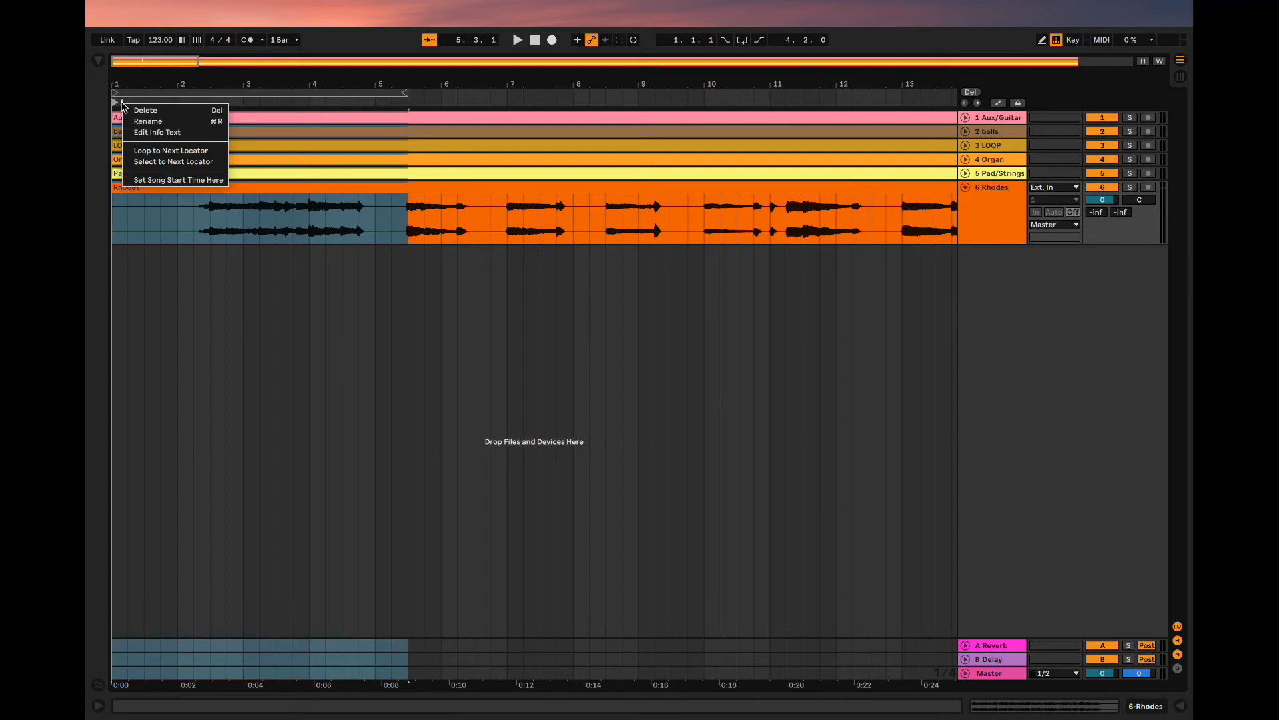
click(147, 124)
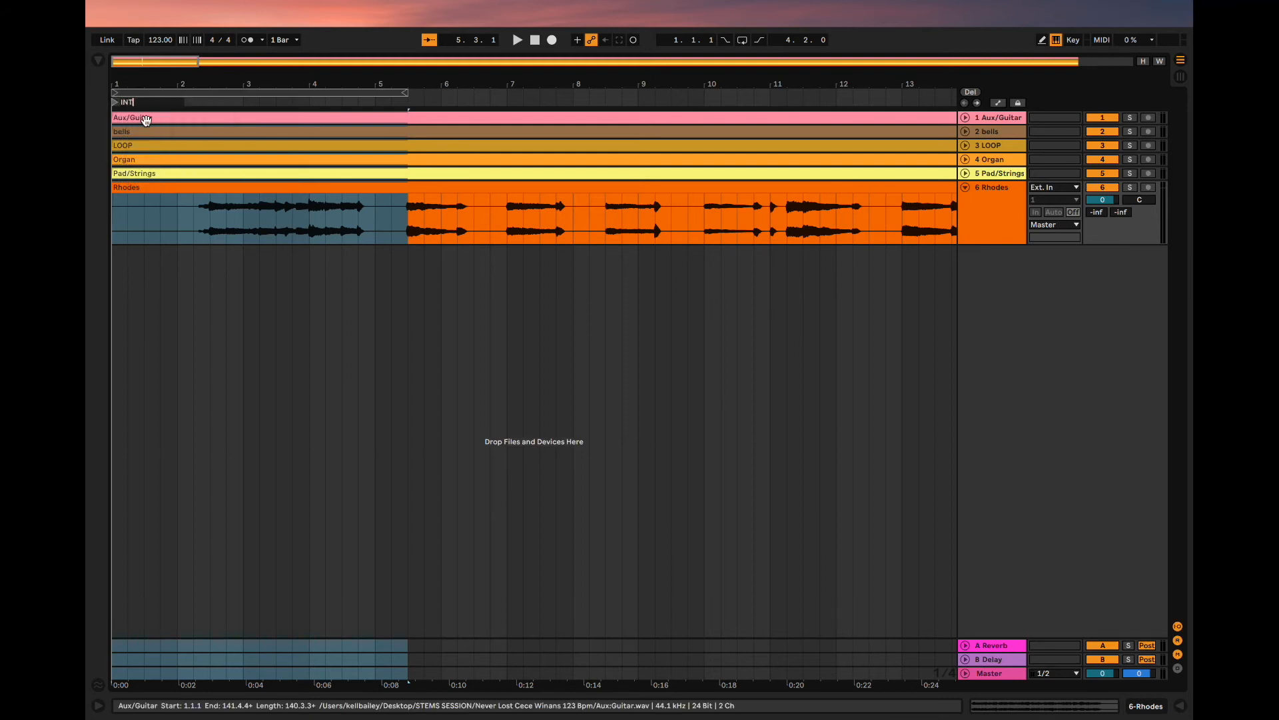
text(INTRO)
click(234, 90)
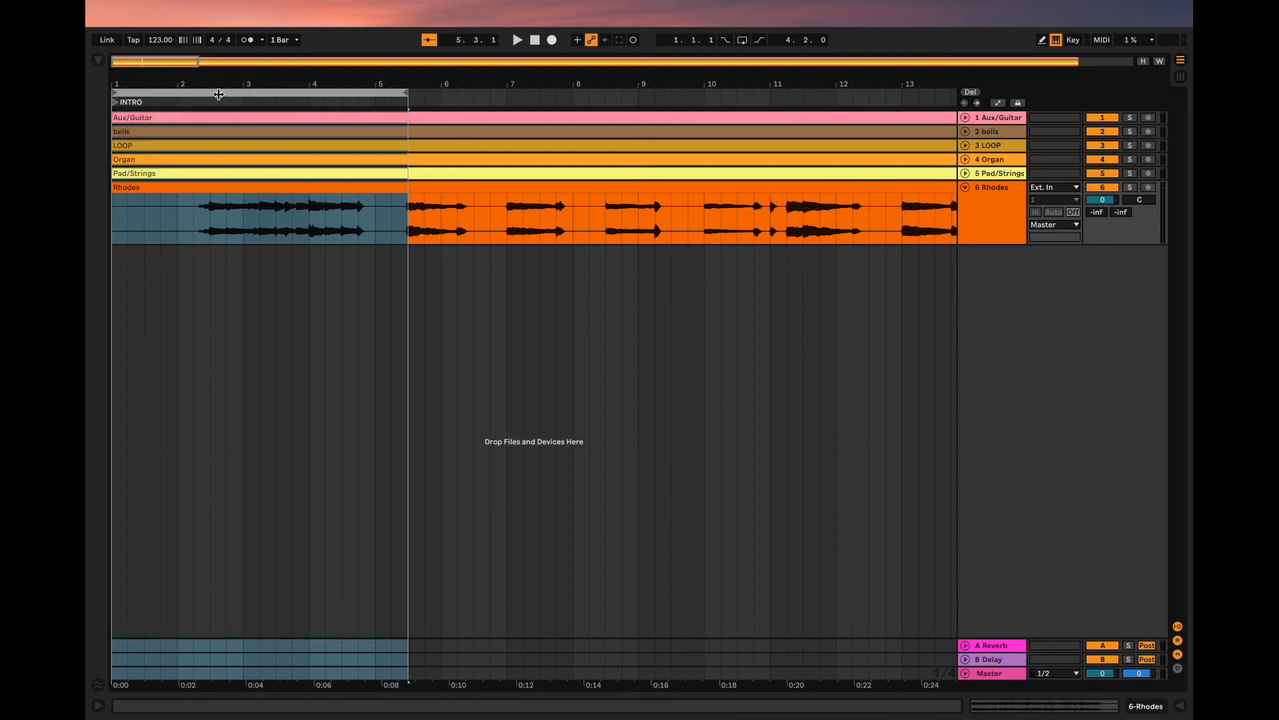
- Move the loop brace to start at 5.3.1 and briefly play the section from there
drag(217, 94, 520, 97)
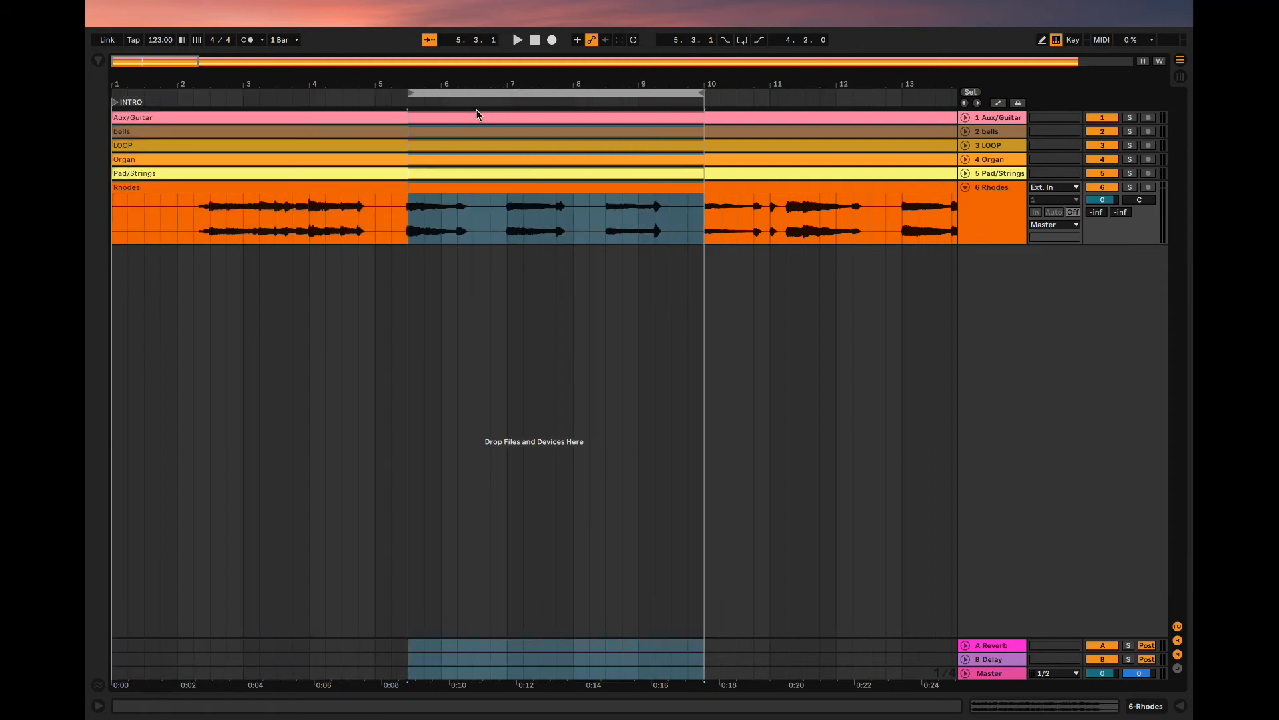
key(space)
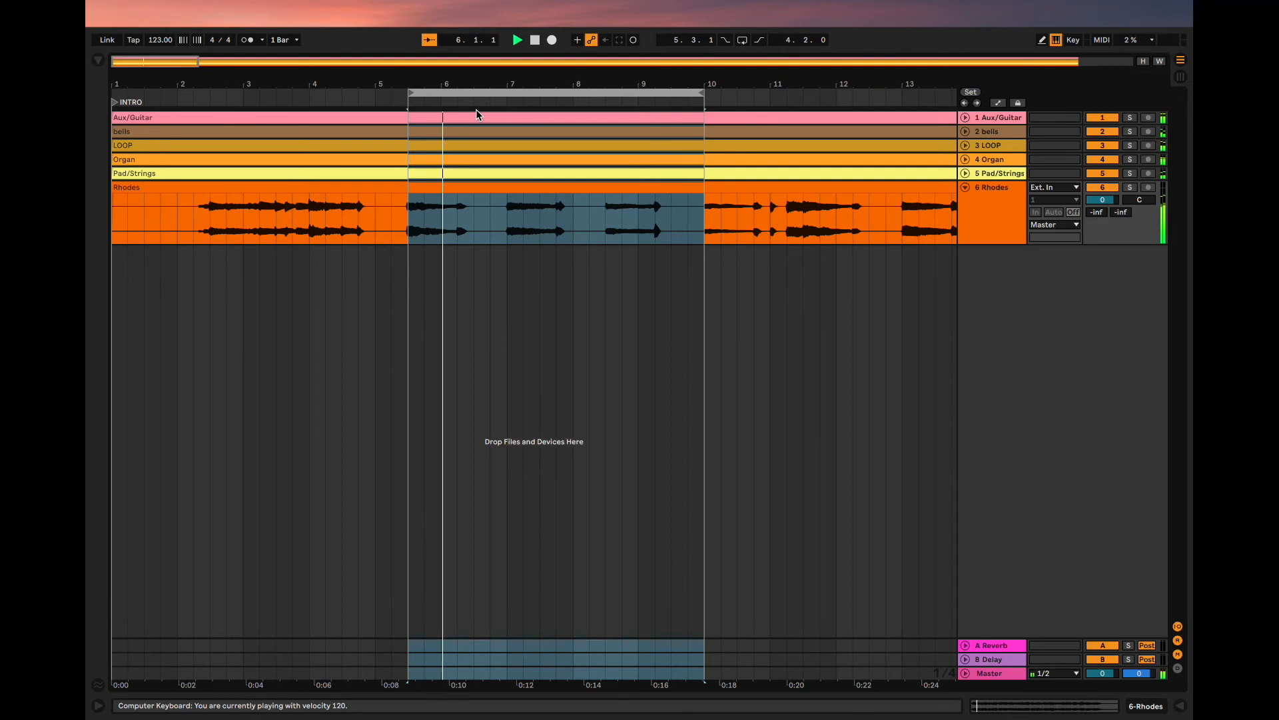
key(space)
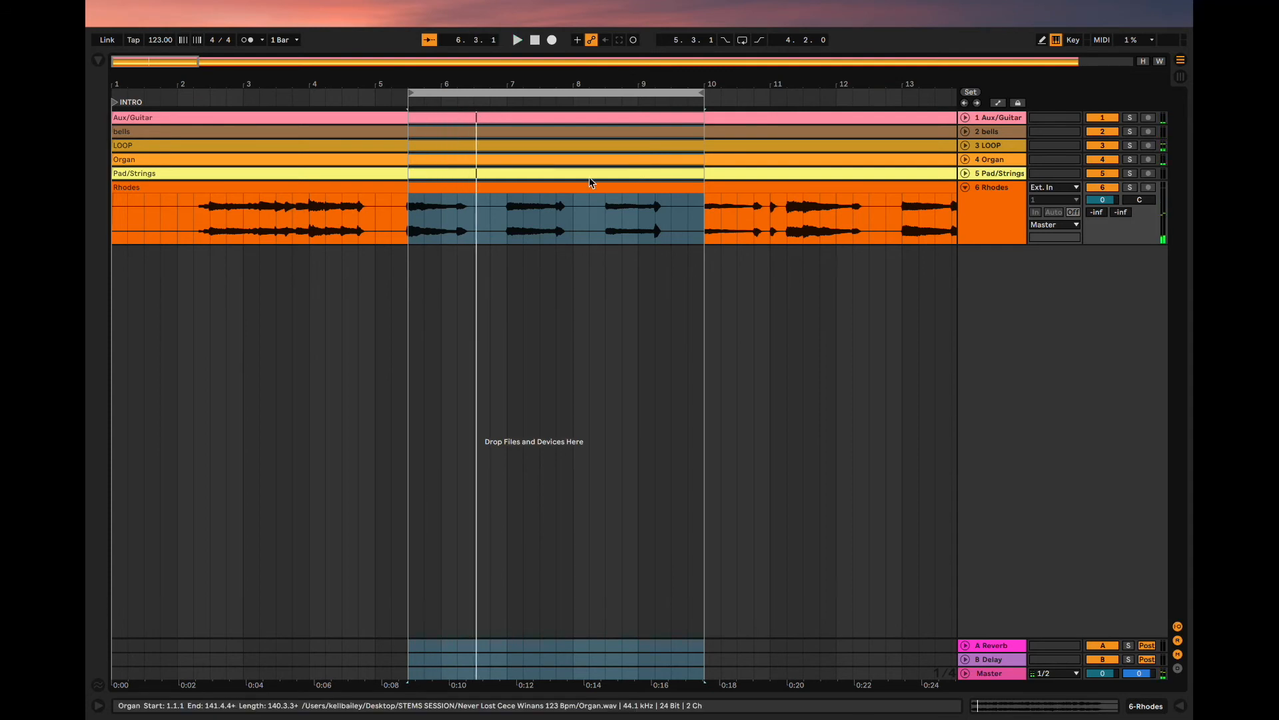
- Play through the section after the intro to find its end, and extend the loop length to 12.0.0, ending at 17.3.1
key(minus)
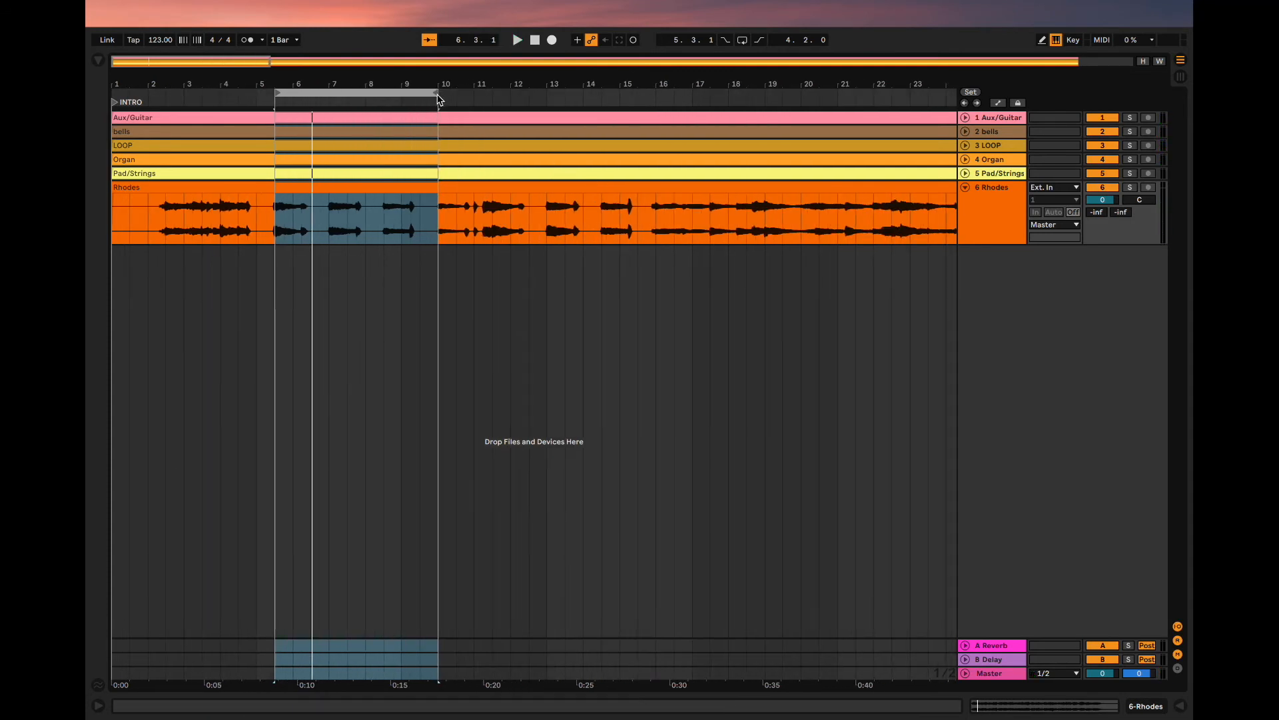
drag(436, 95, 657, 89)
key(space)
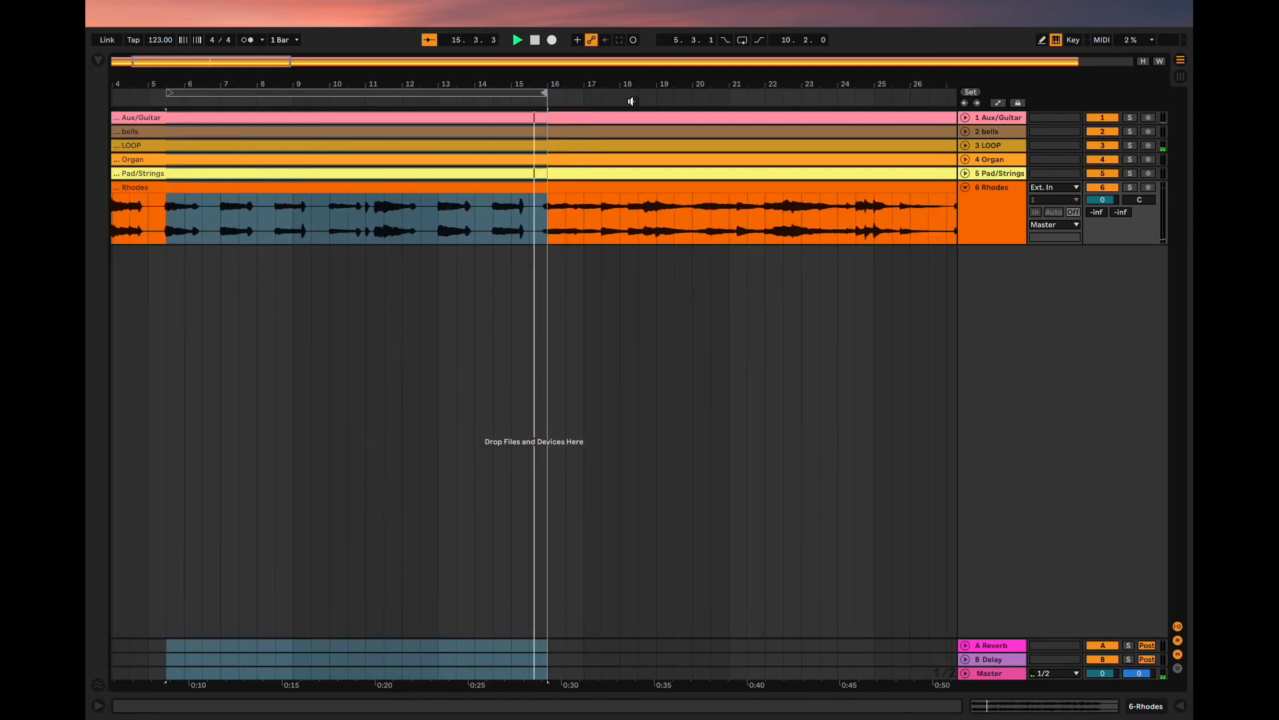
click(427, 103)
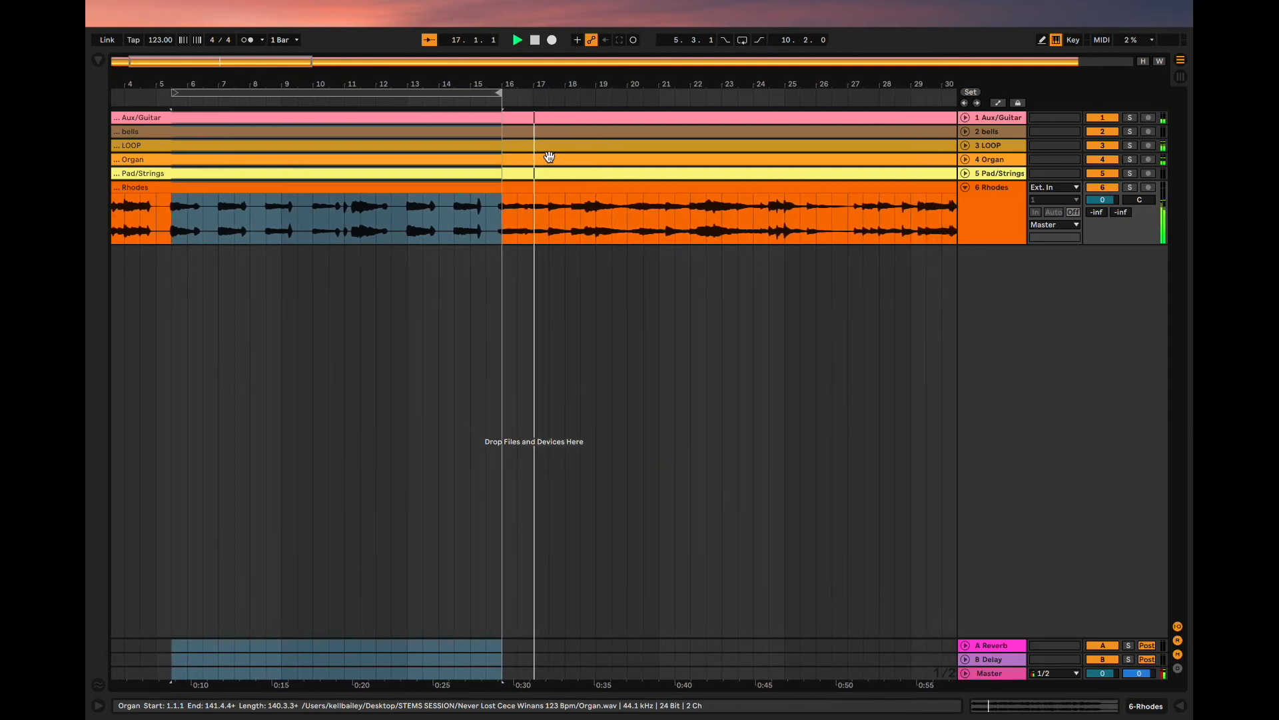
key(space)
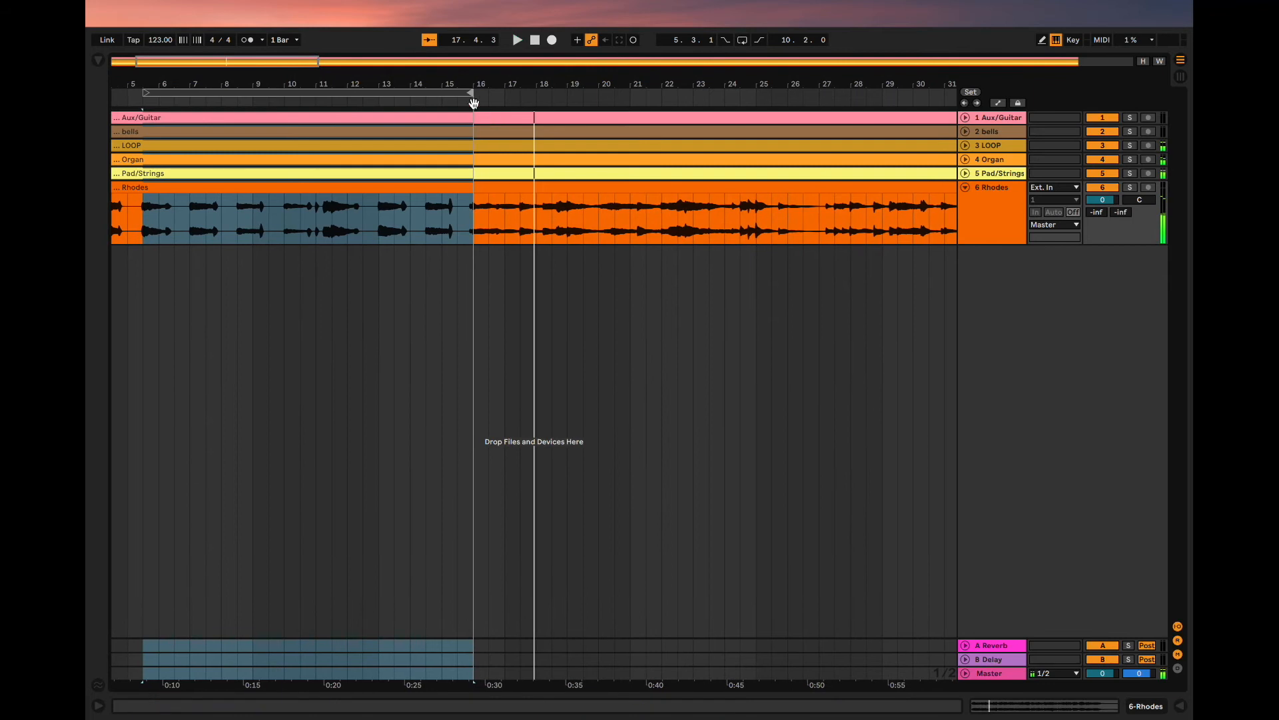
drag(470, 96, 519, 96)
click(479, 96)
key(super+shift+l)
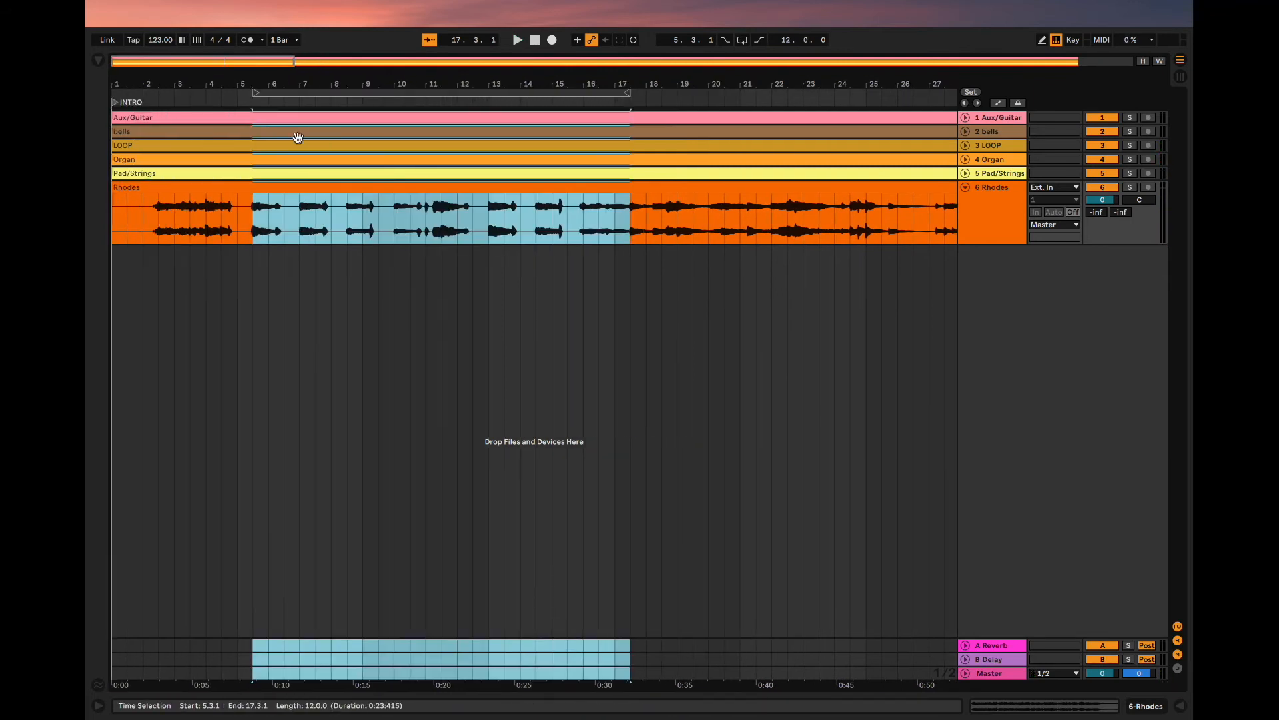
- Add a locator at the loop start, 5.3.1, and name it VERSE
click(280, 92)
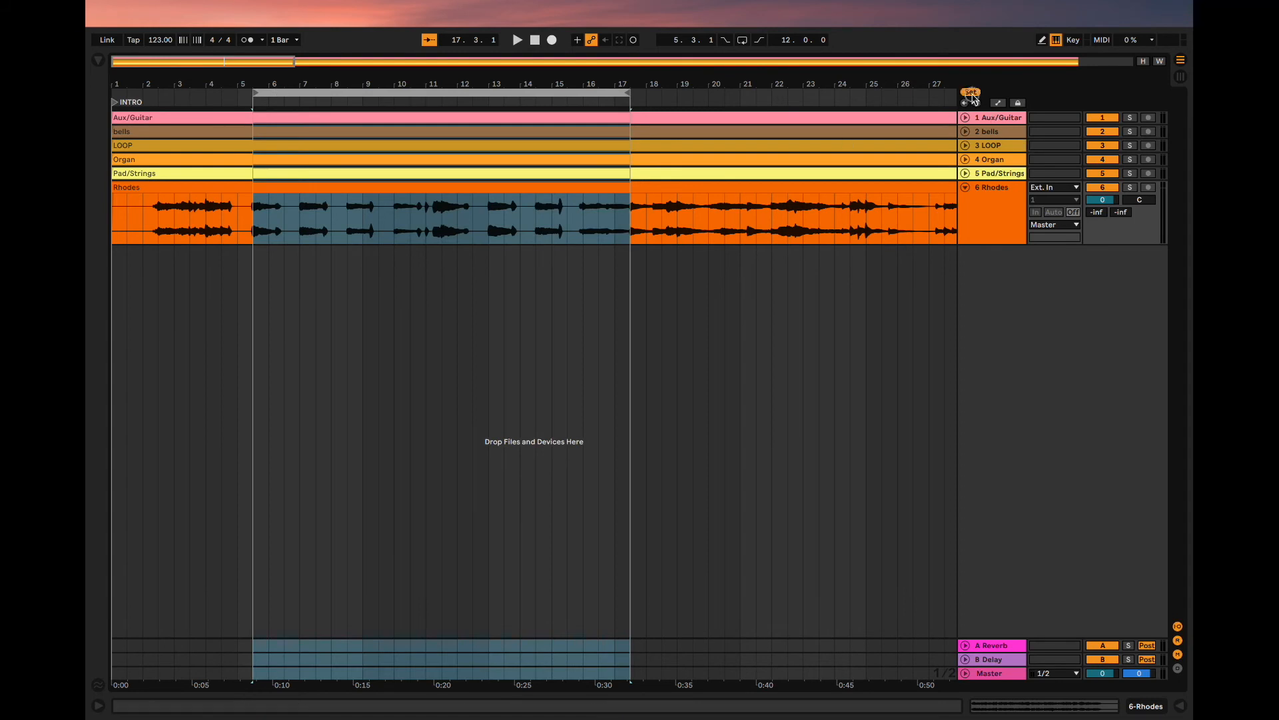
right_click(263, 102)
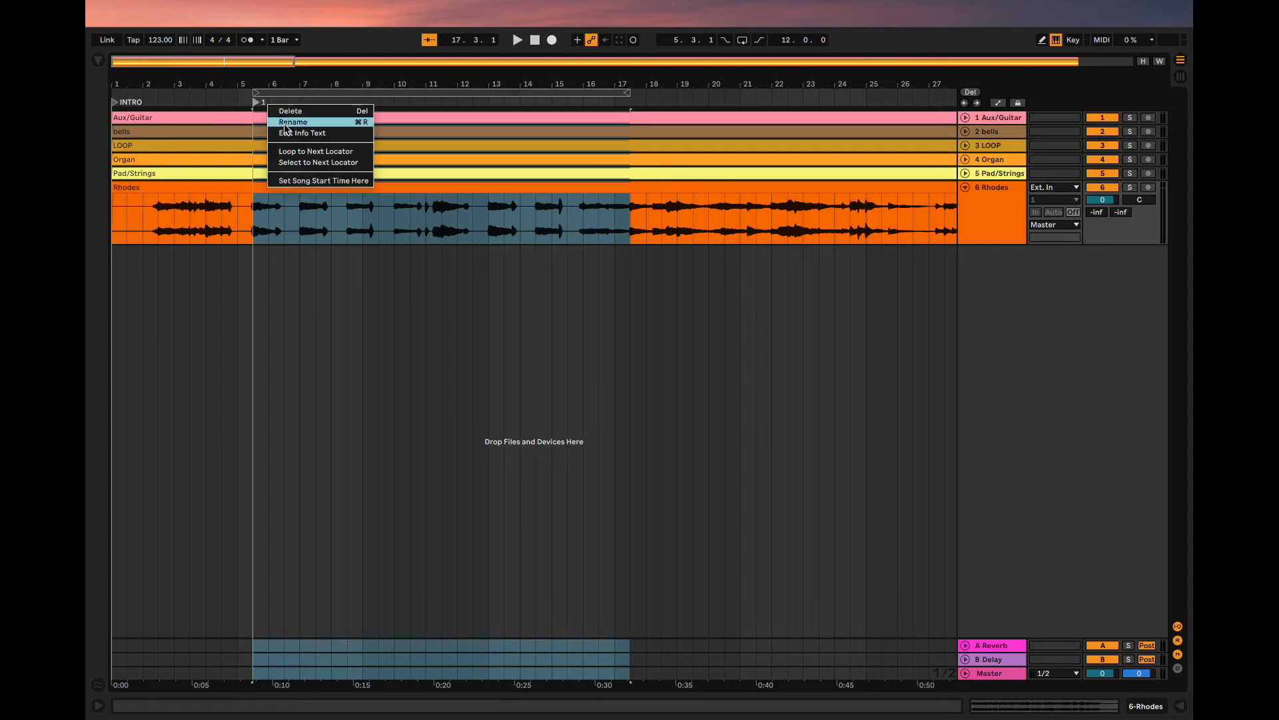
click(286, 127)
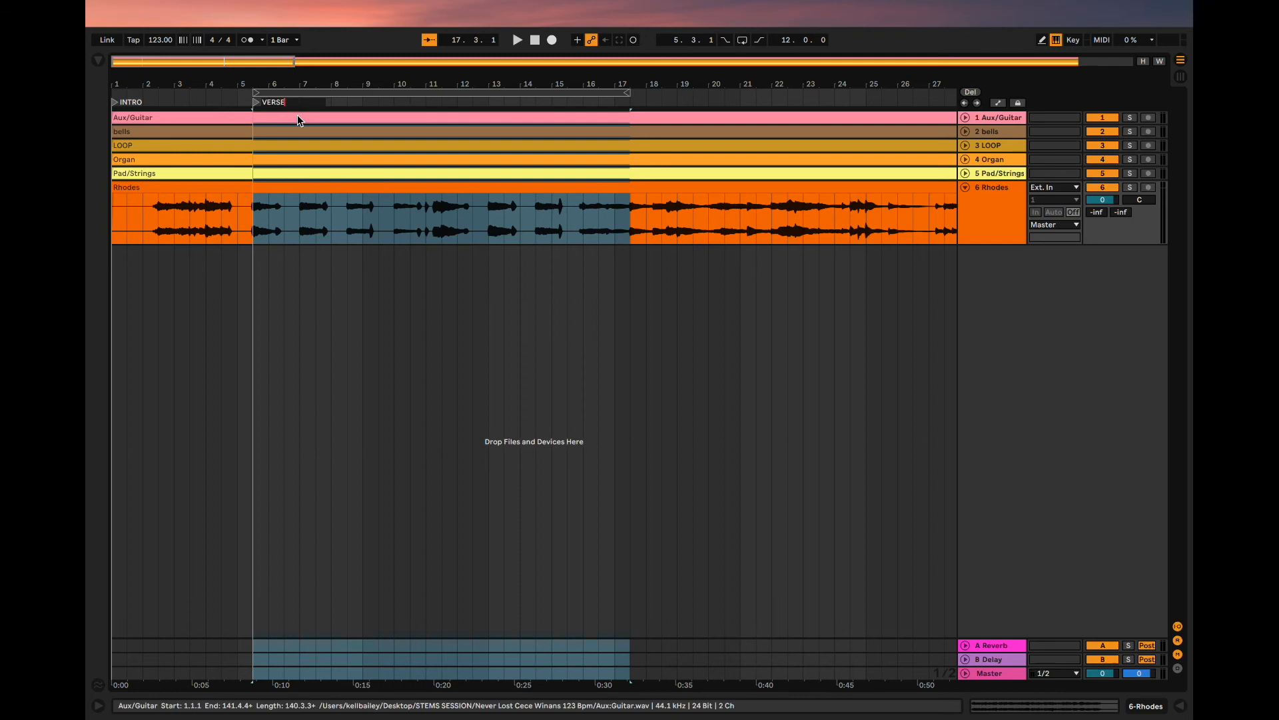
click(338, 92)
scroll(336, 166, down, 4)
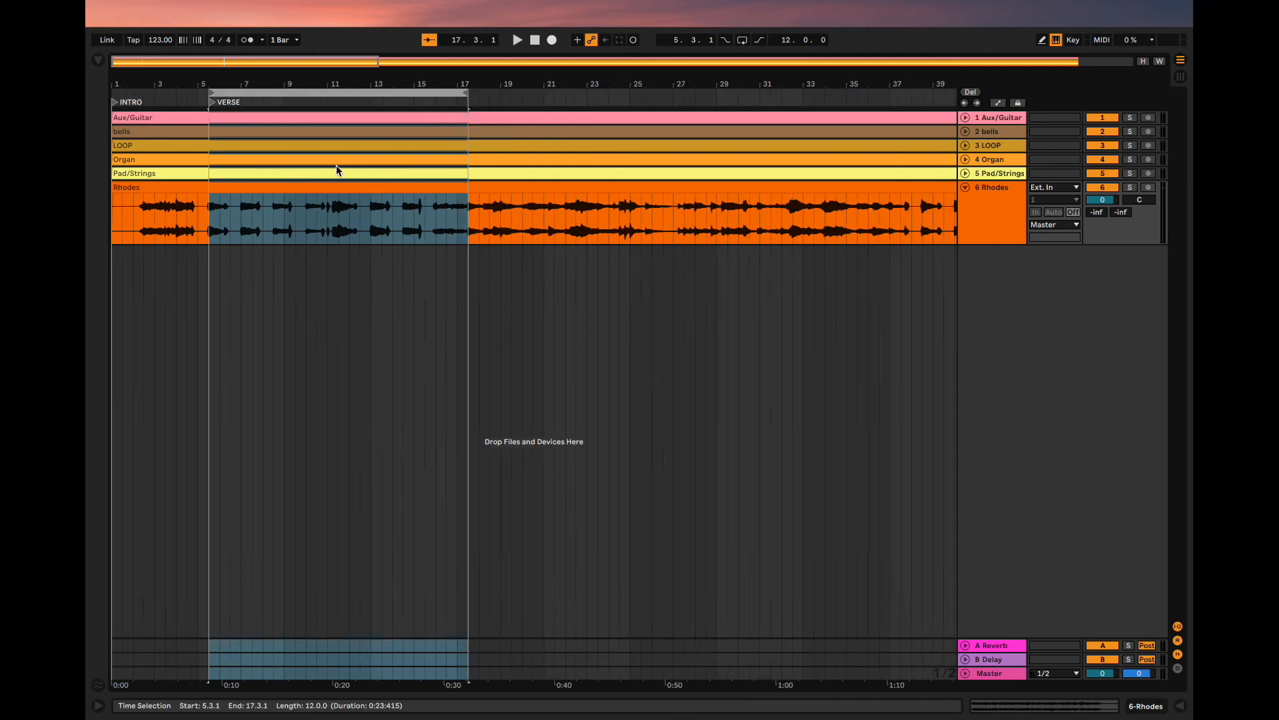
- Move the loop brace to start at 17.1.1 and play around bars 16 and 17 to find the next section's start
drag(239, 92, 429, 99)
key(space)
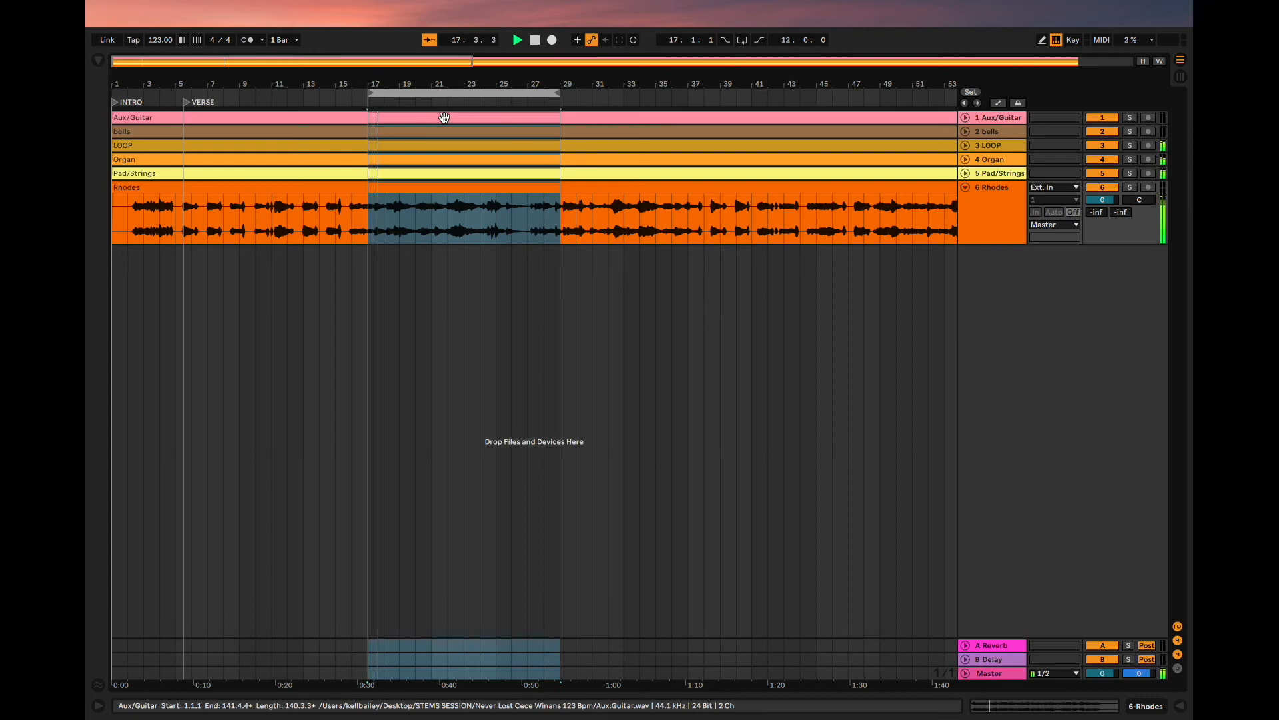
scroll(445, 117, up, 4)
key(space)
key(space)
key(space)
click(500, 103)
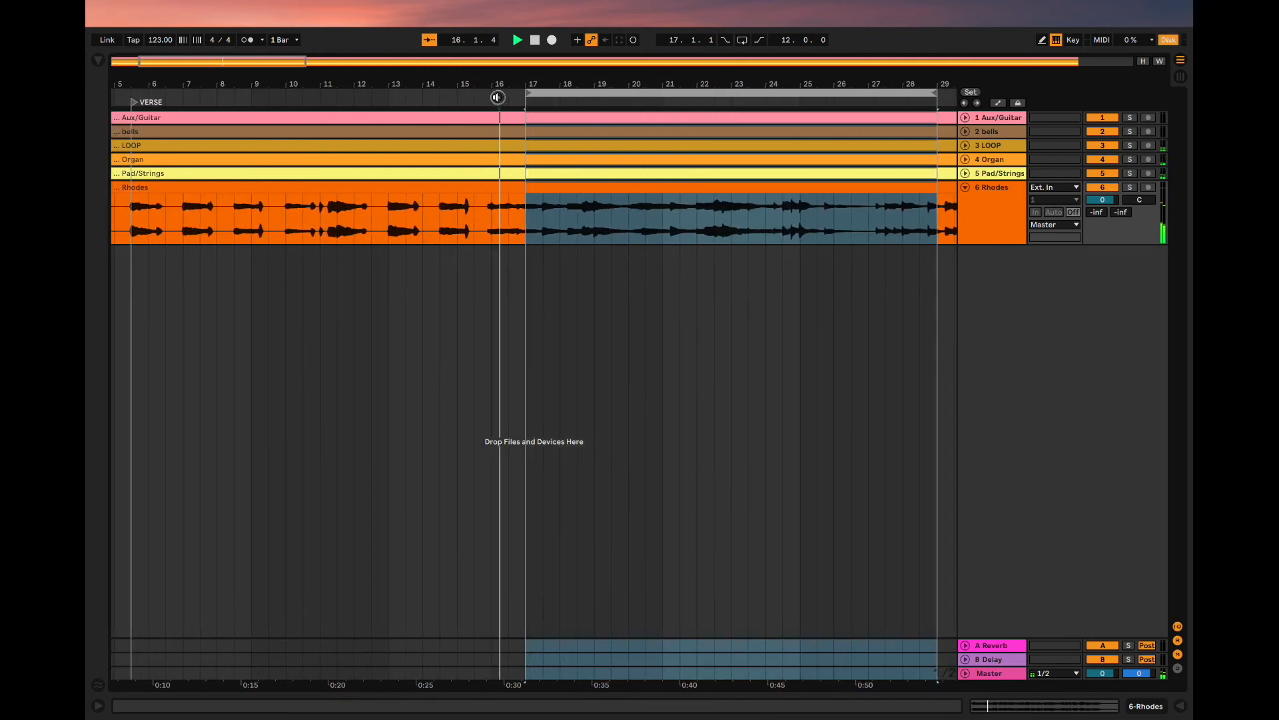
click(509, 104)
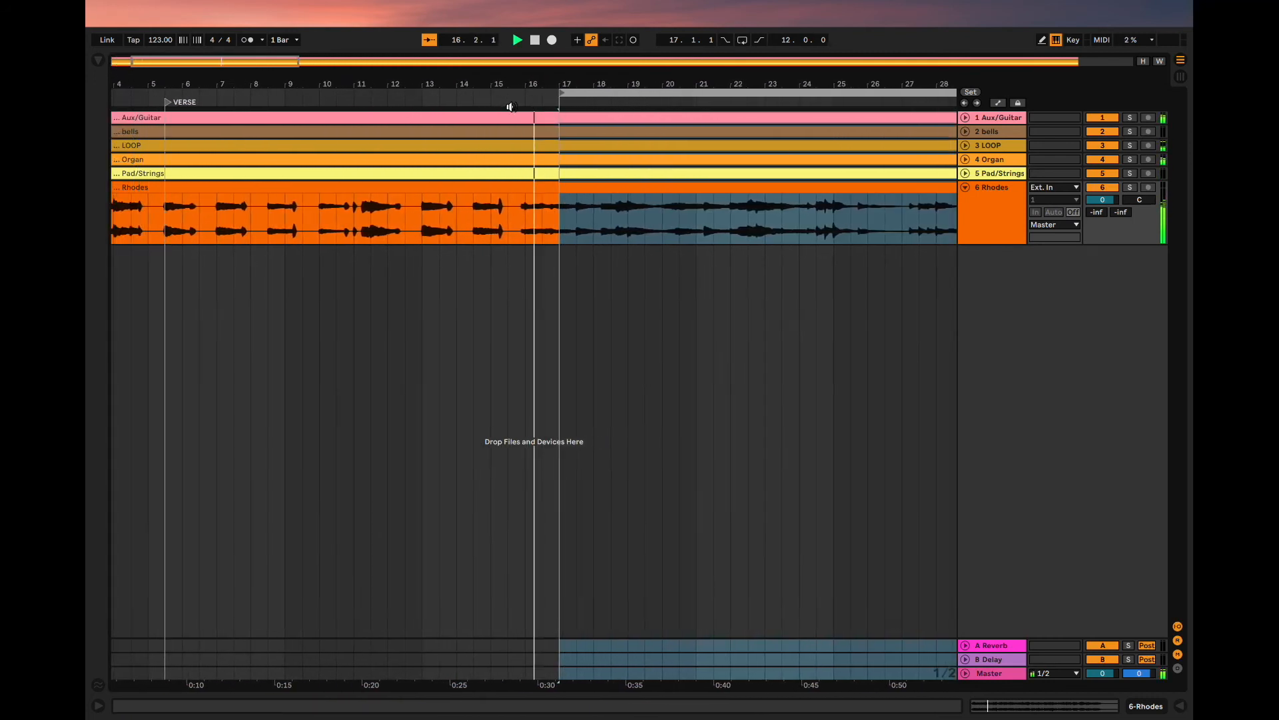
key(space)
click(529, 102)
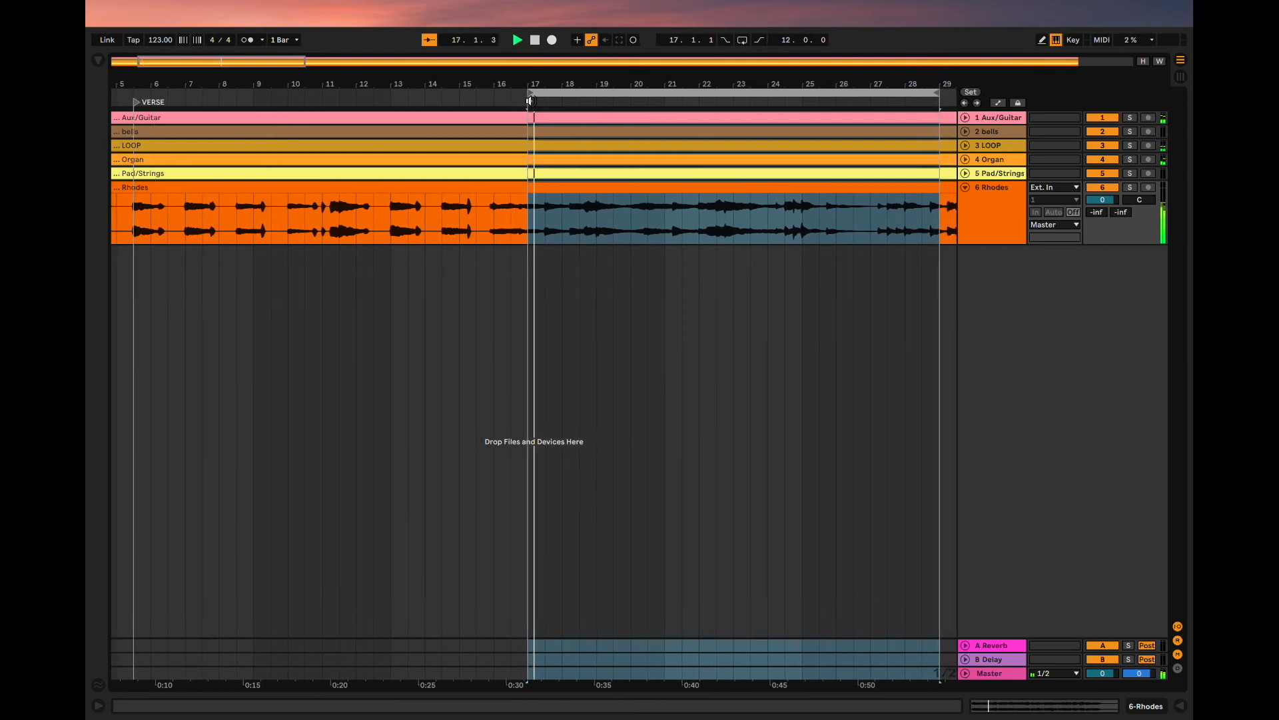
- Move the loop start to 17.3.1 and play from there to check the section's start
drag(516, 92, 532, 93)
click(509, 94)
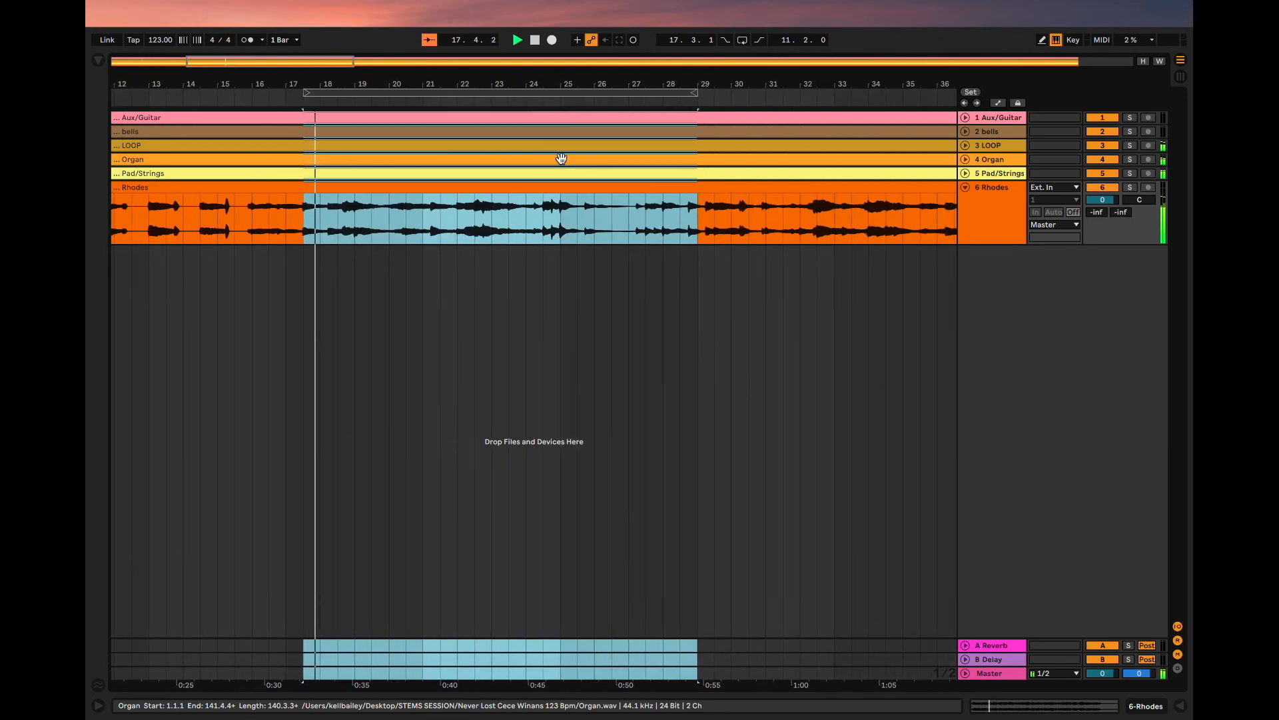
click(543, 103)
key(space)
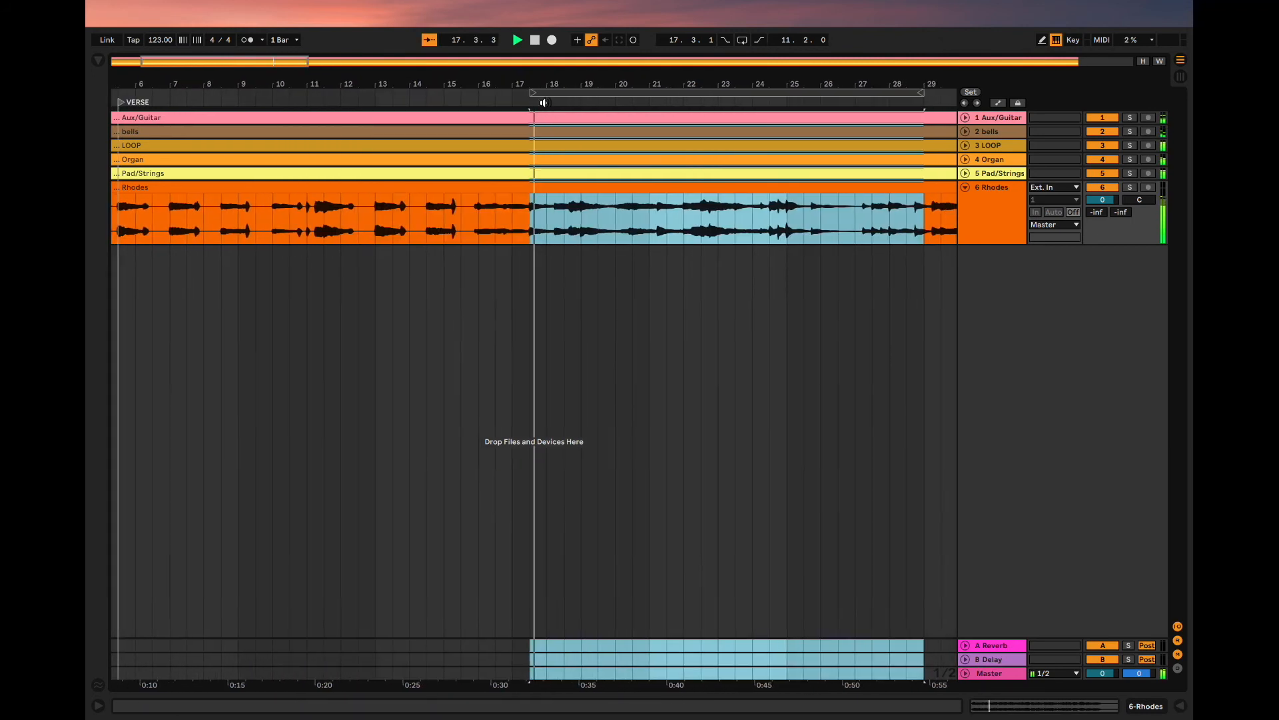
- Play through the section after 17.3.1 to find its end, and shorten the loop length to 6.0.0
scroll(753, 121, right, 5)
click(615, 103)
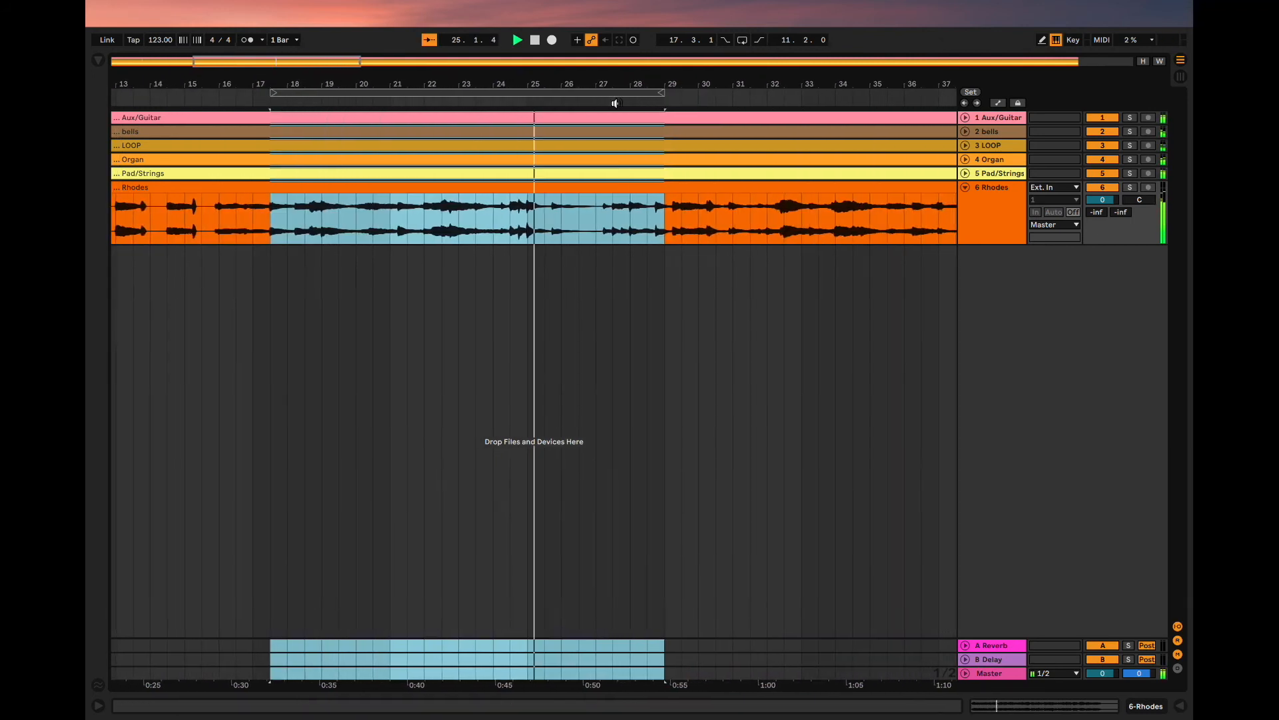
click(438, 101)
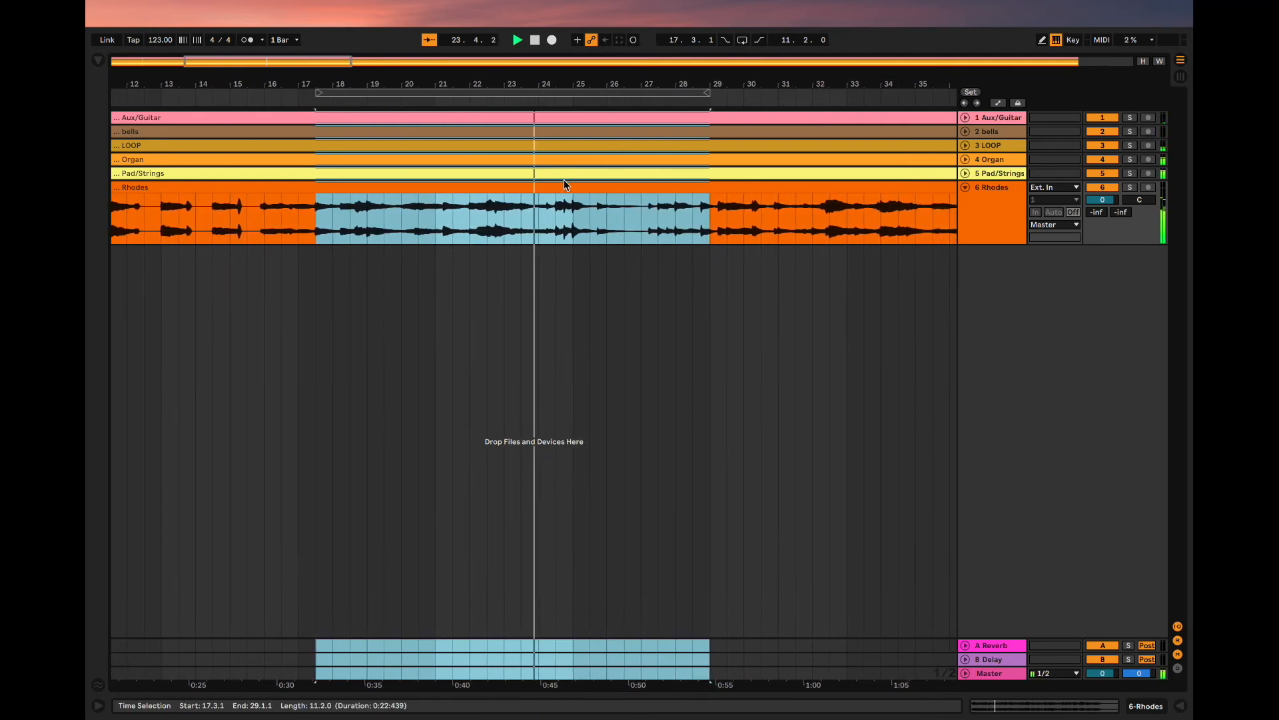
click(442, 104)
click(553, 237)
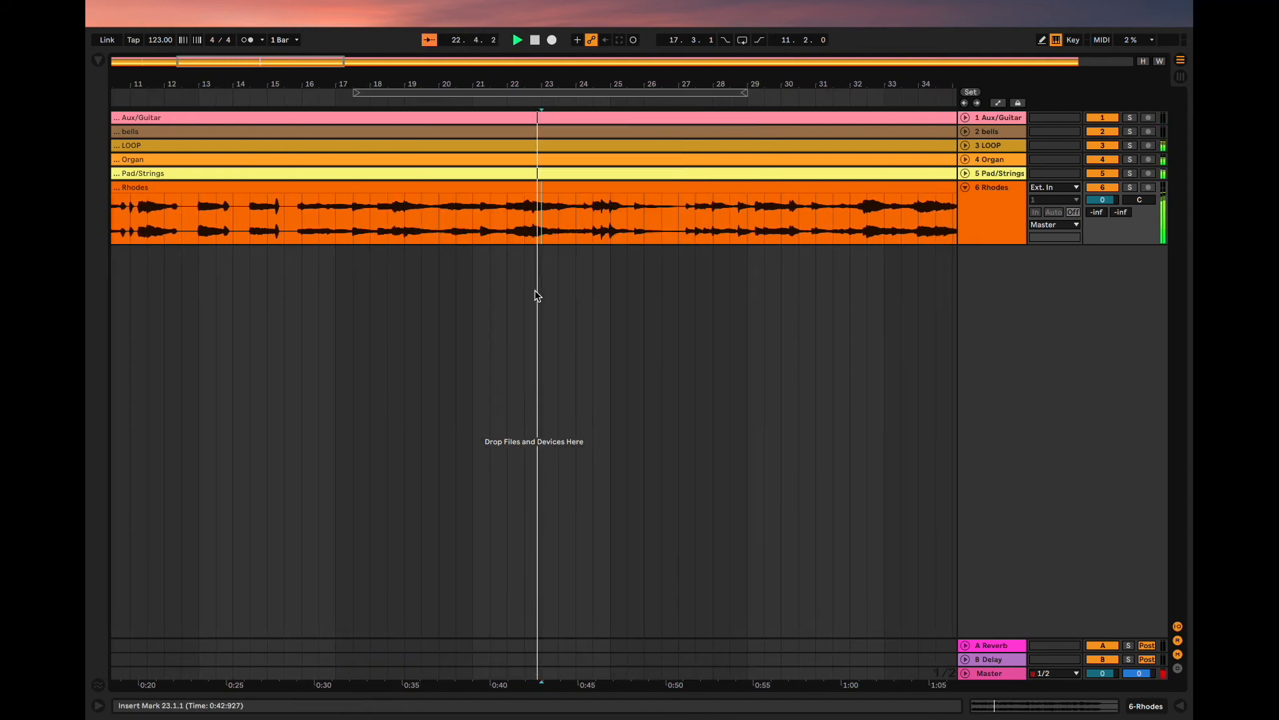
click(554, 91)
drag(747, 90, 556, 108)
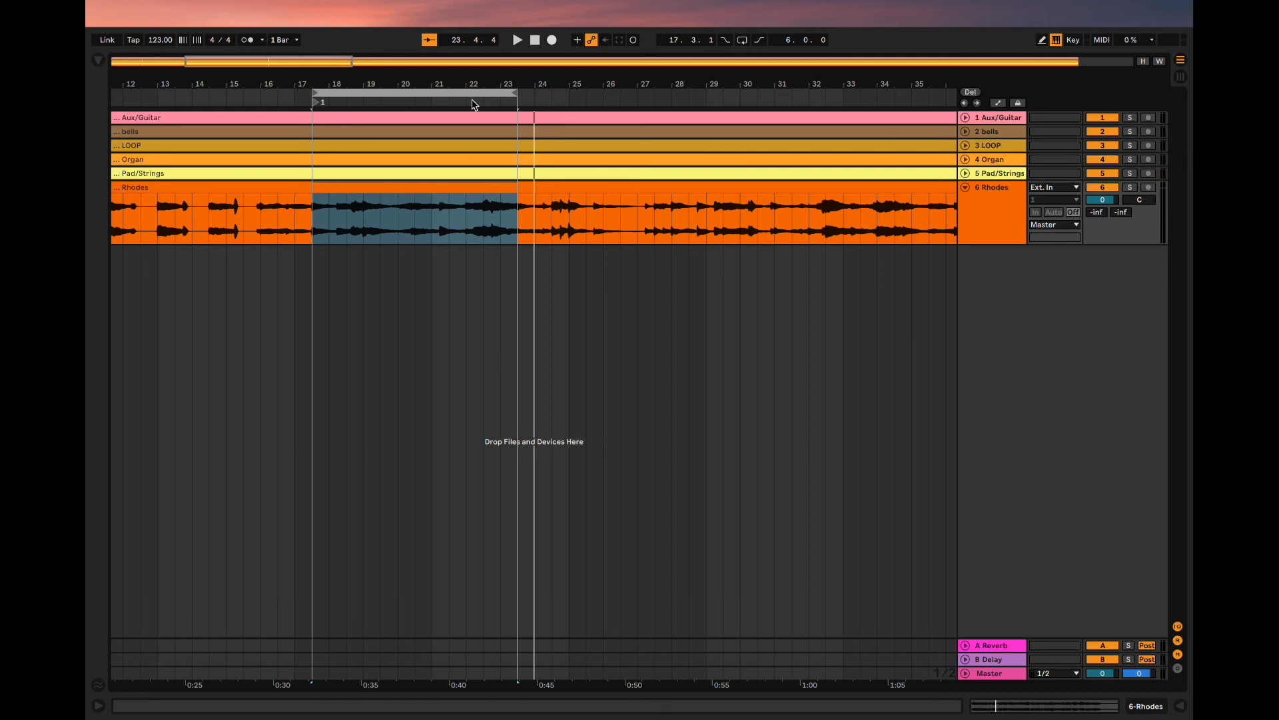
- Add a locator at the loop start, 17.3.1, and name it PRE CHORUS
right_click(324, 107)
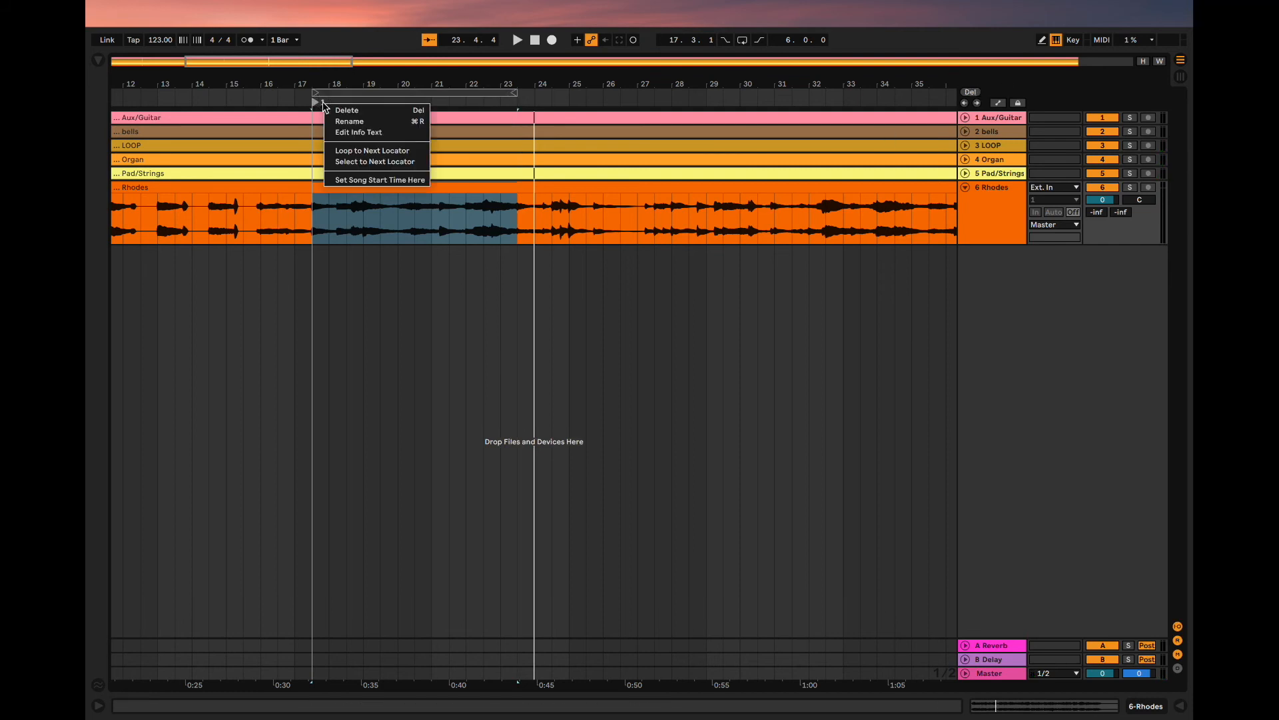
click(340, 120)
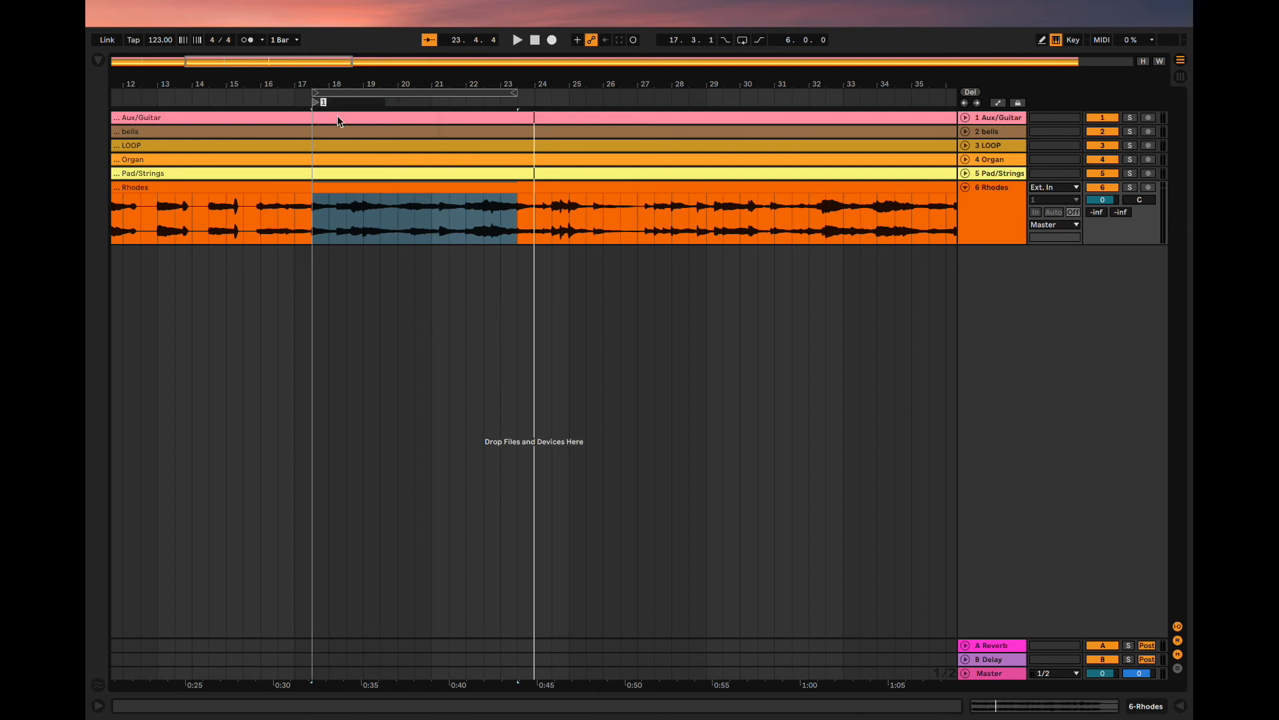
text(PRE CHOR)
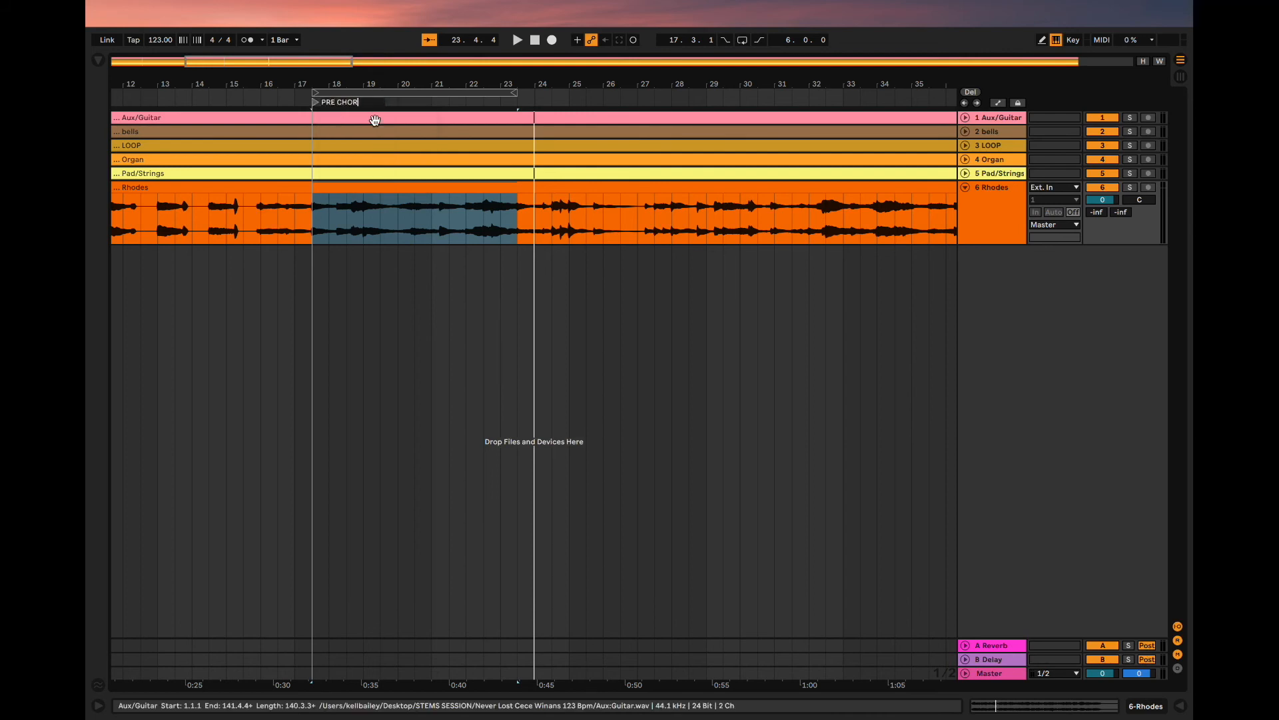
click(371, 92)
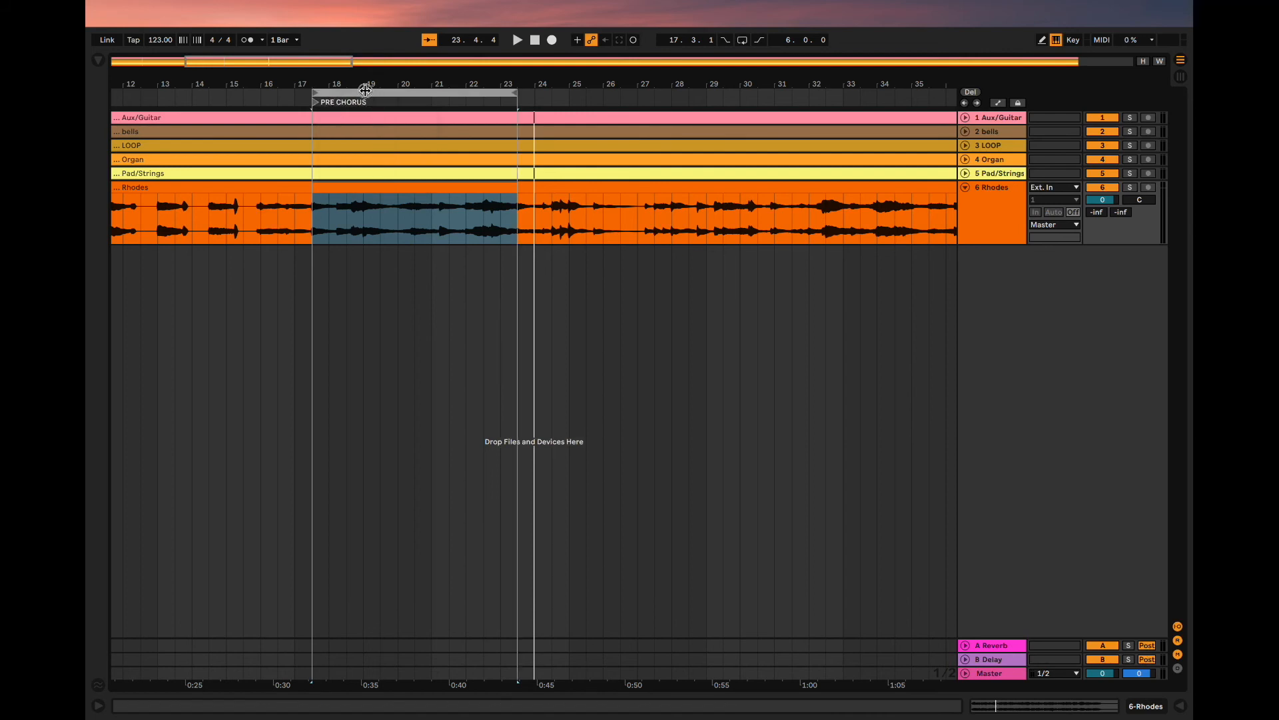
- Move the loop brace past the pre-chorus to start at 23.3.1 with a length of 13.0.0, and play from its start
drag(365, 90, 471, 92)
click(263, 236)
scroll(348, 172, left, 5)
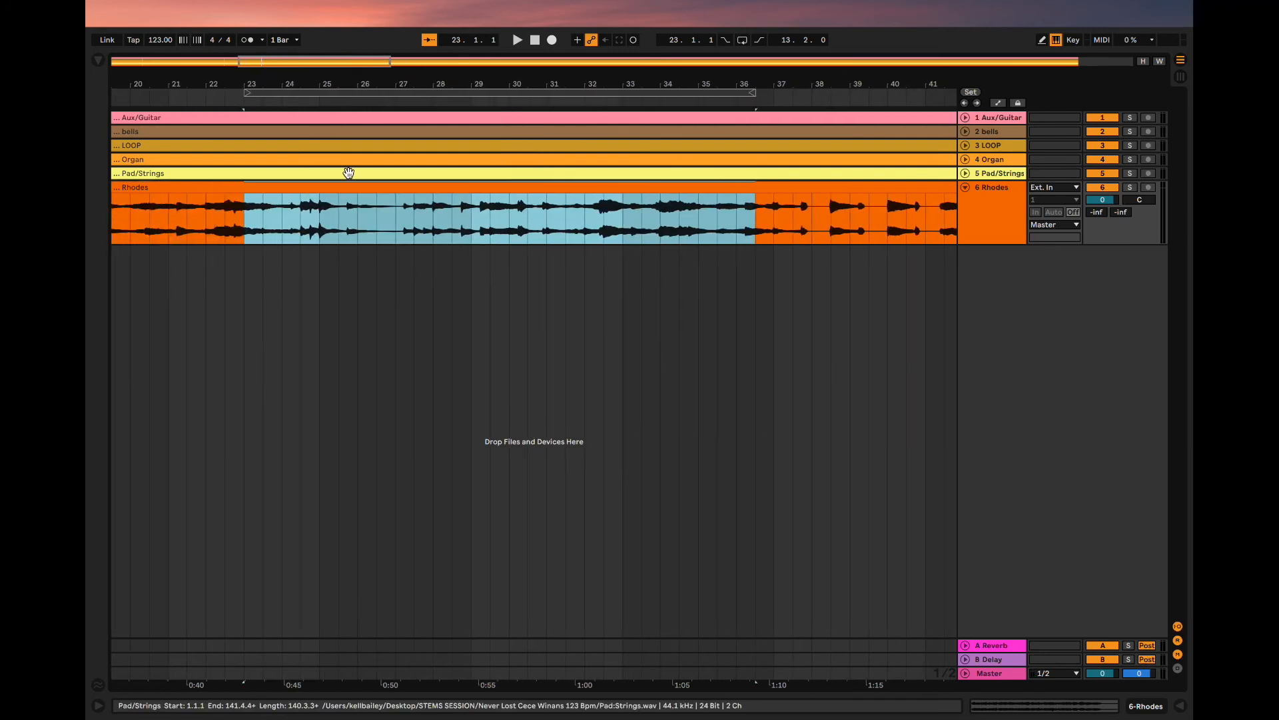
scroll(349, 173, left, 5)
key(space)
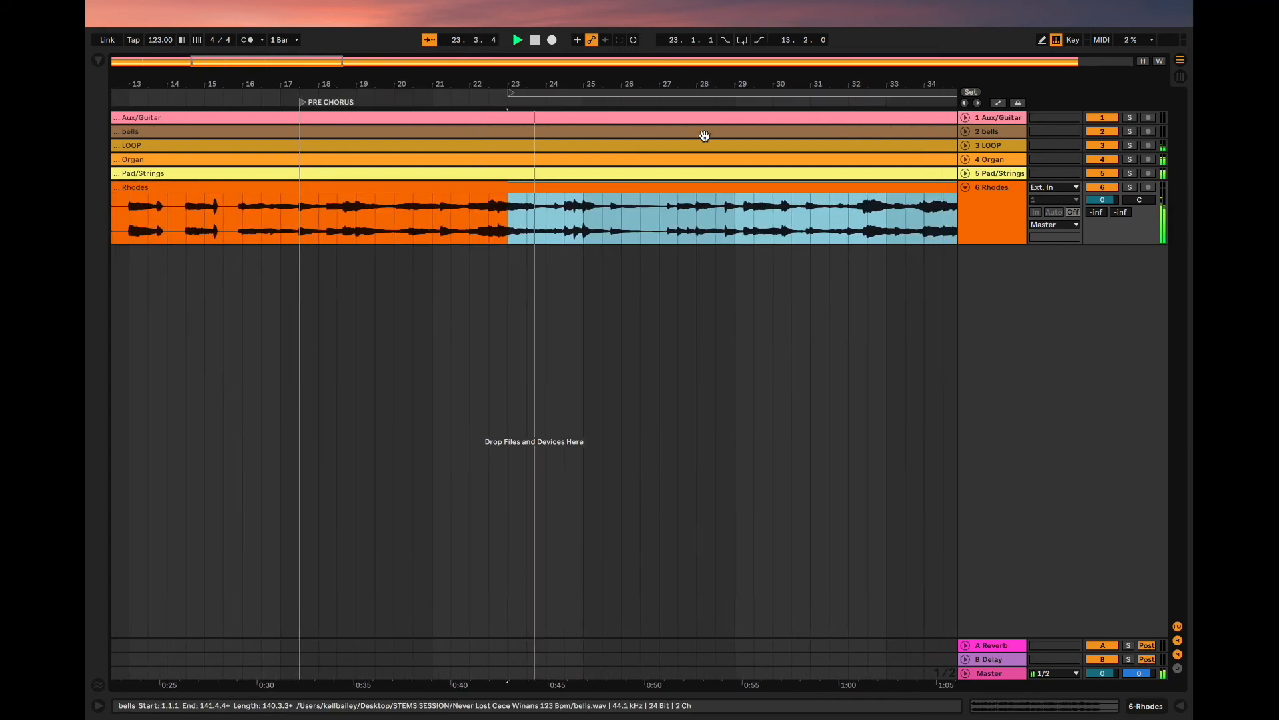
drag(506, 96, 523, 97)
key(space)
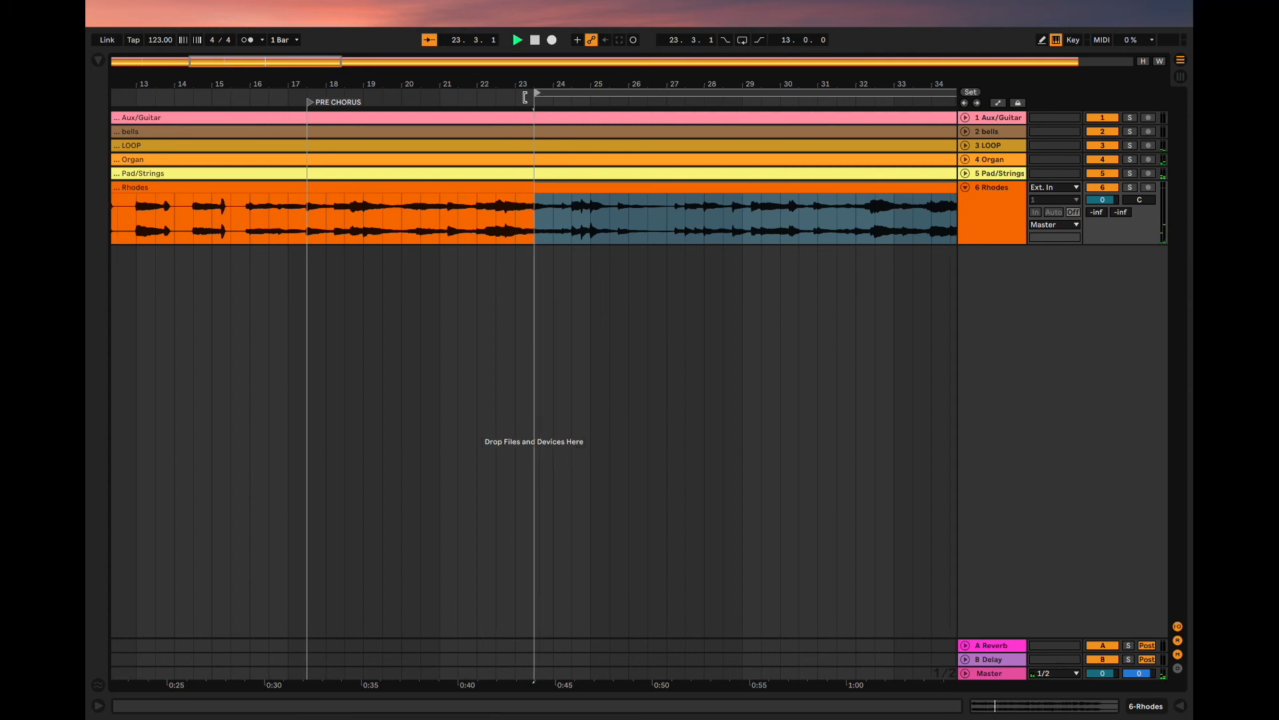
- Stop playback, add a locator at the loop start, 23.3.1, and name it CHORUS
scroll(558, 126, right, 2)
scroll(558, 125, right, 1)
key(space)
click(971, 92)
right_click(414, 104)
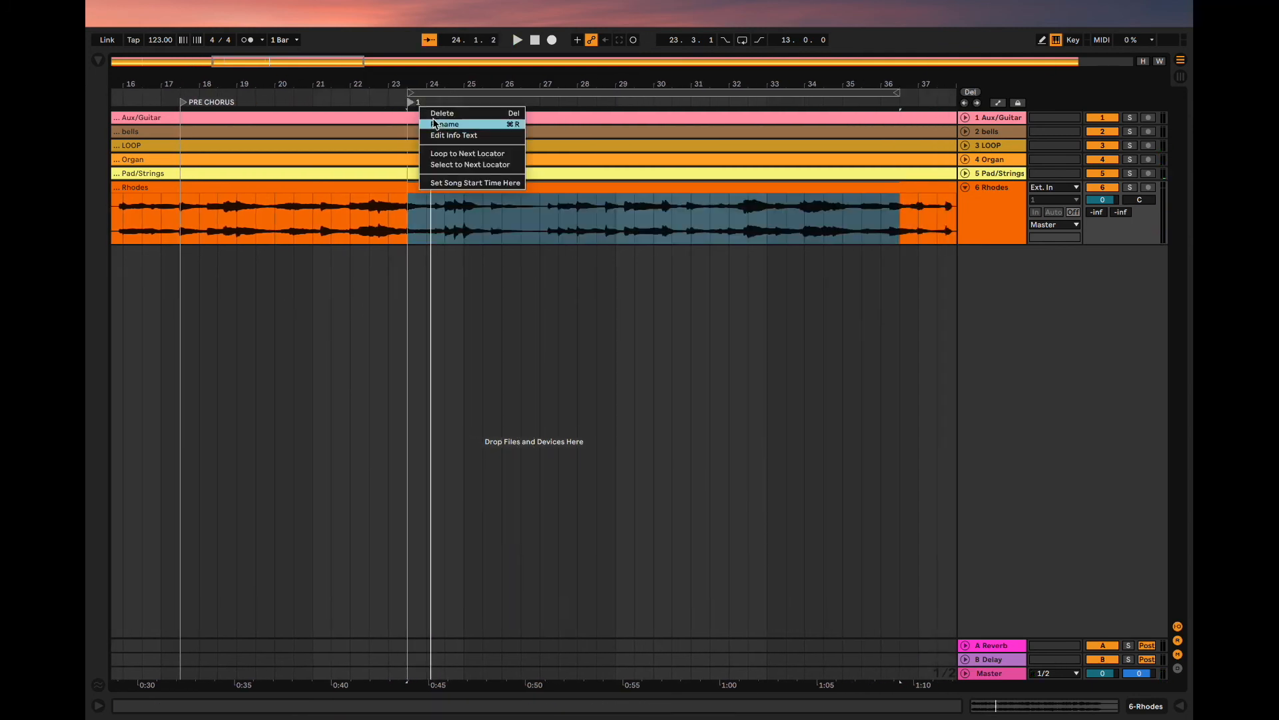
click(433, 119)
text(CHORUS)
key(Return)
scroll(459, 139, down, 5)
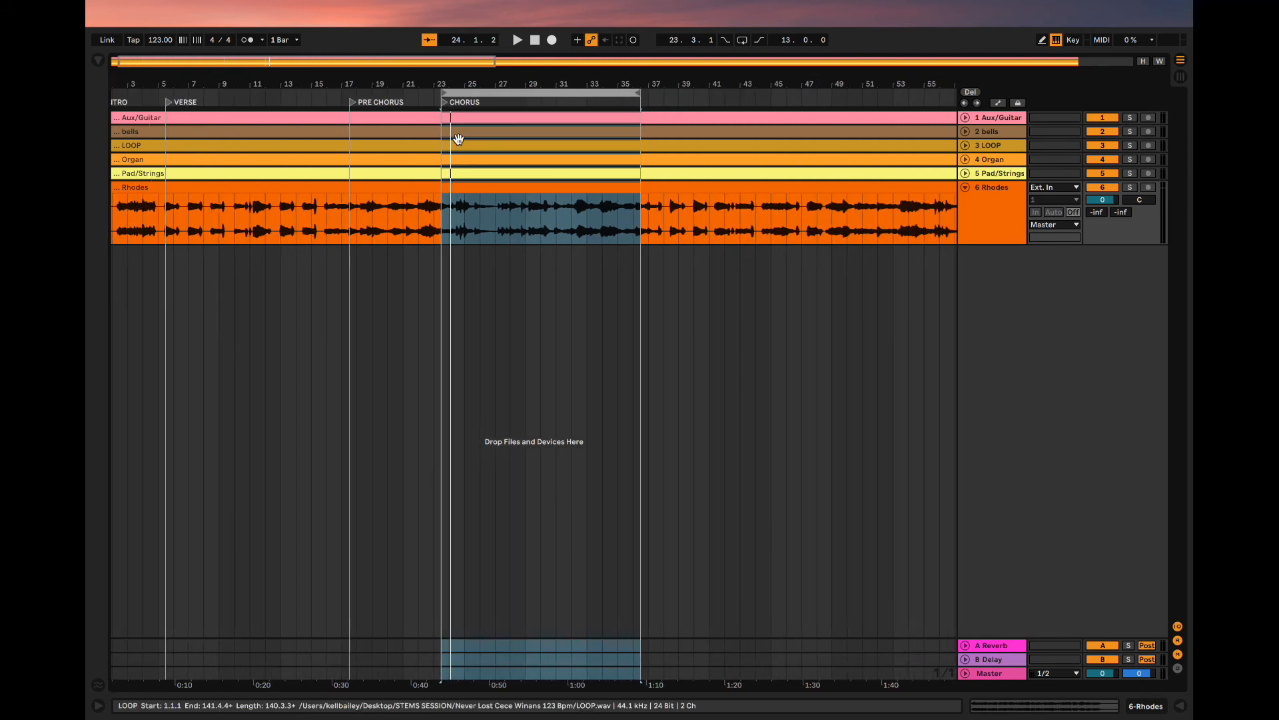
- Move the loop brace past the chorus, audition its start, and set it to start at 37.1.1 with a length of 12.2.0
scroll(459, 138, right, 5)
scroll(458, 139, left, 5)
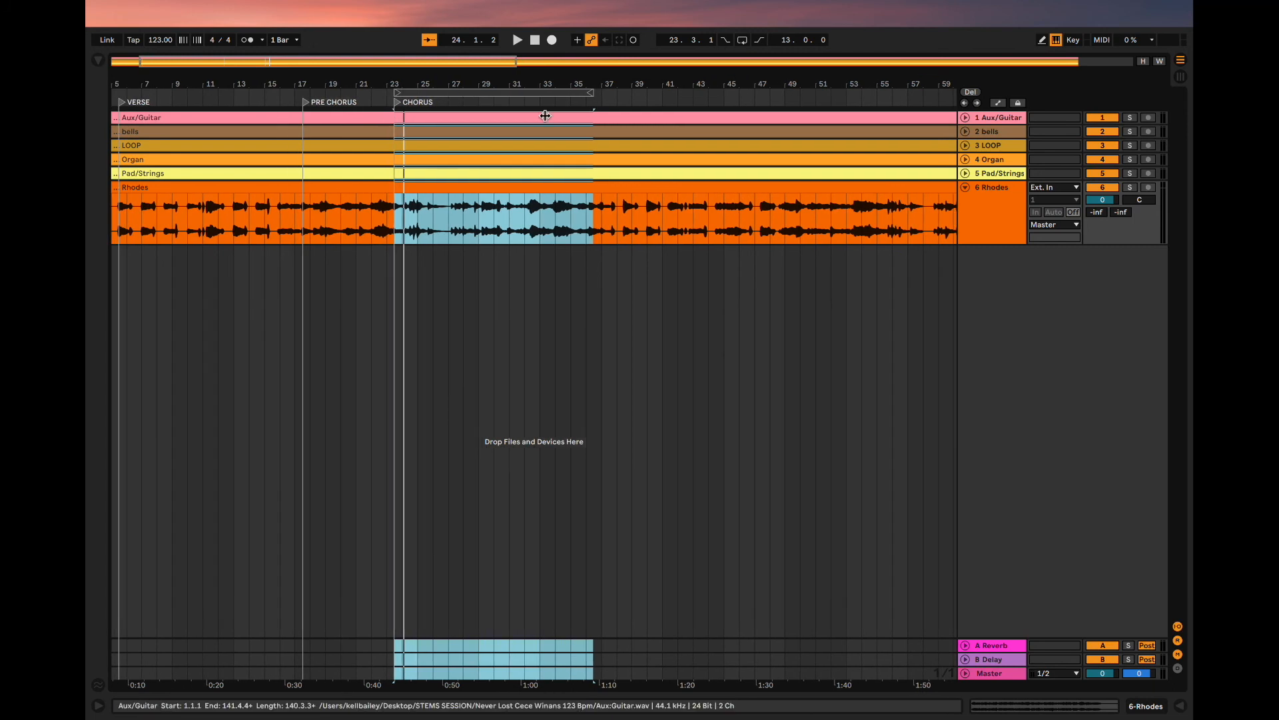
scroll(542, 113, up, 4)
drag(474, 91, 845, 117)
key(space)
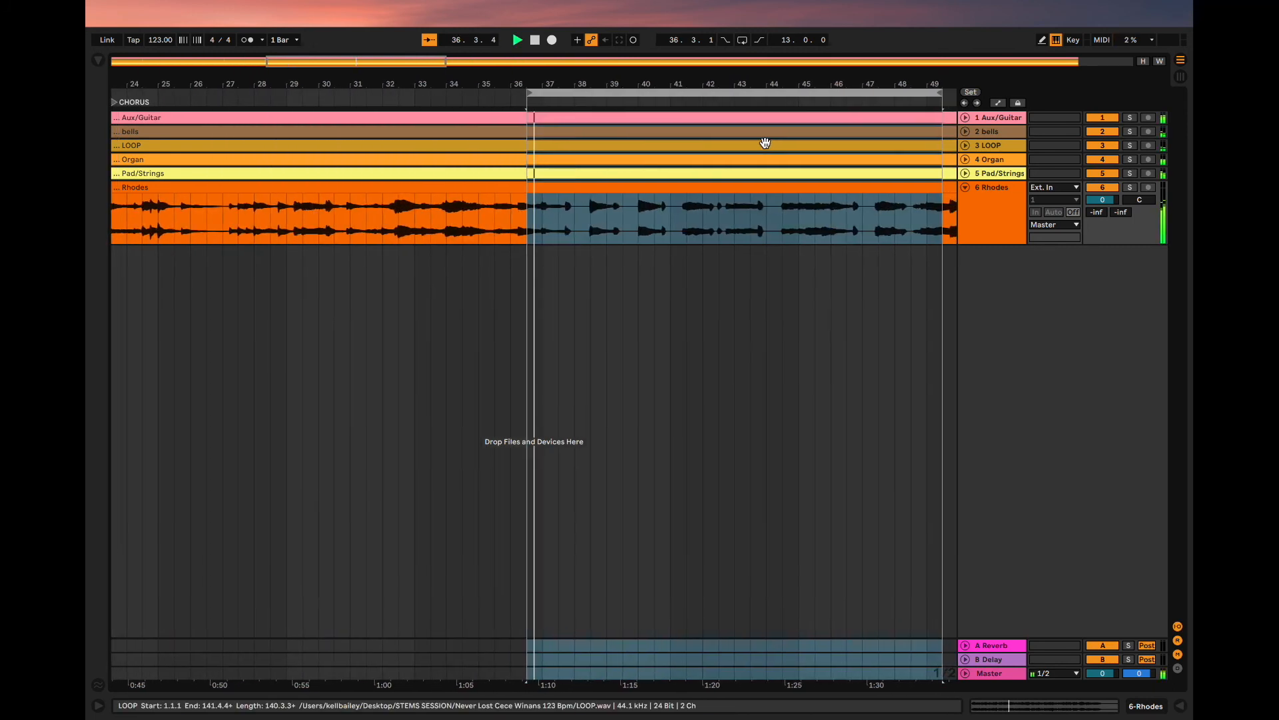
drag(515, 93, 526, 94)
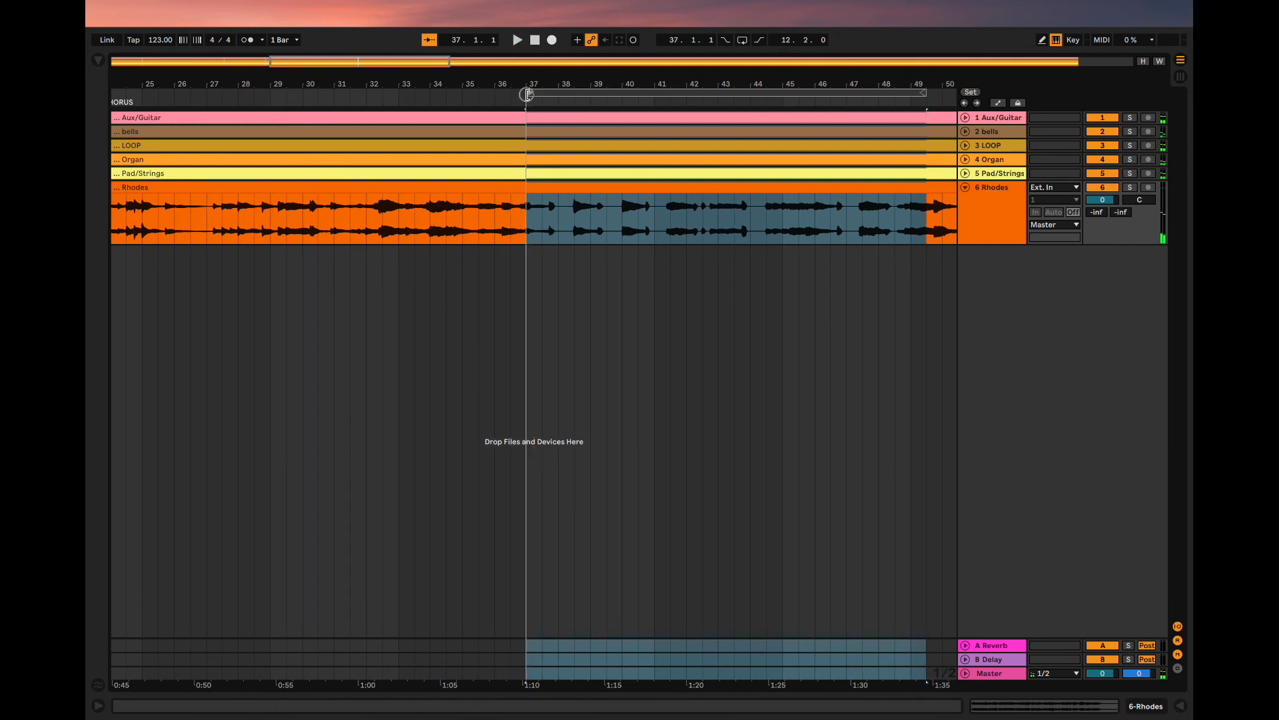
key(space)
scroll(545, 129, right, 3)
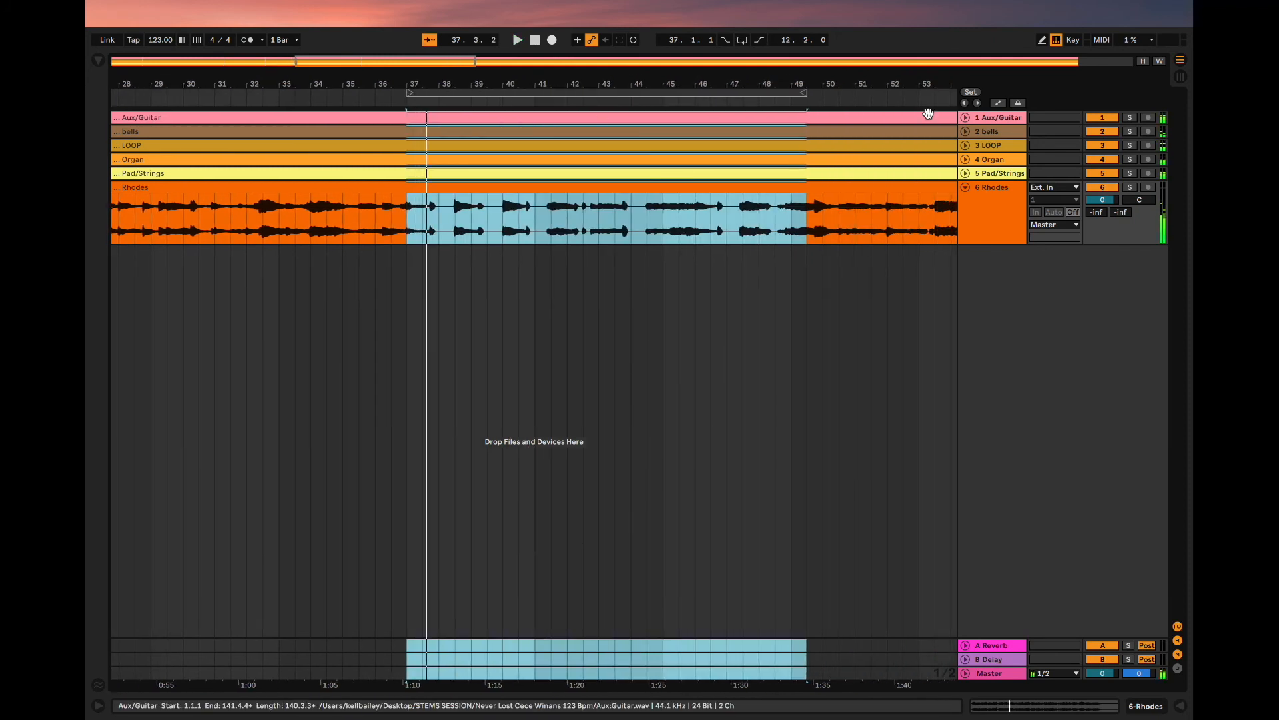
- Add a locator at the loop start, 37.1.1, and name it VERSE
click(971, 93)
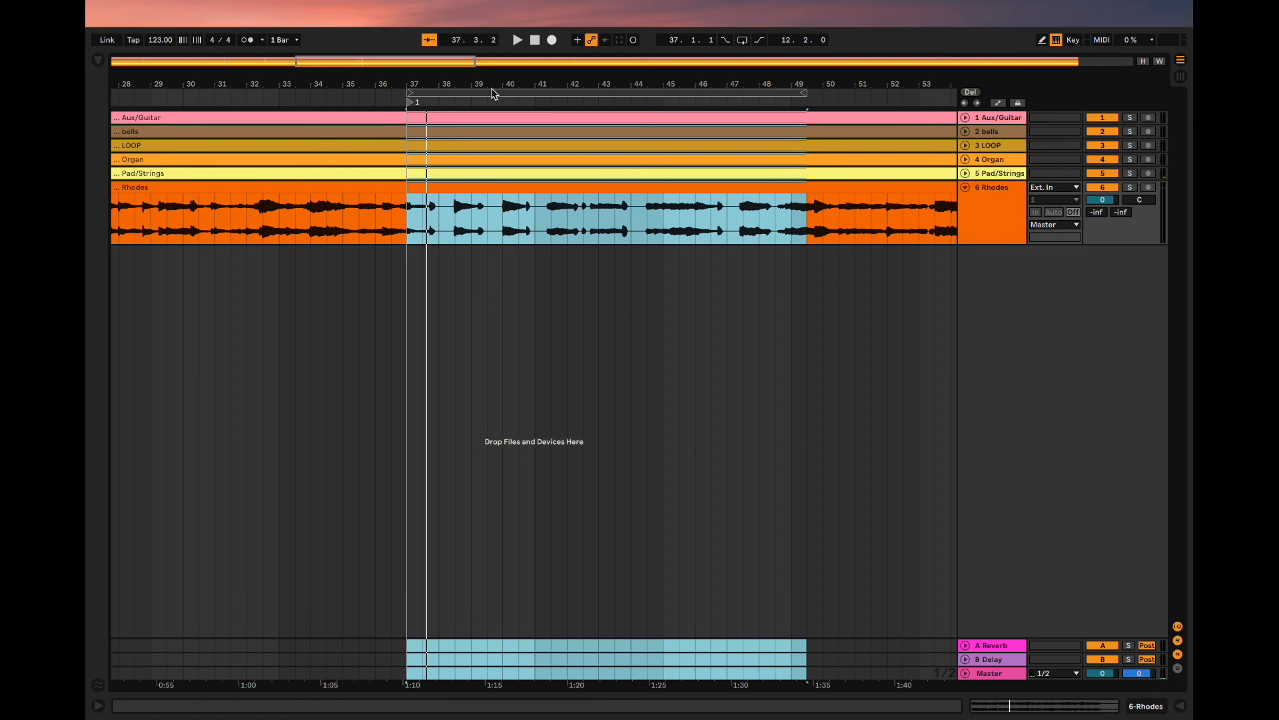
right_click(418, 102)
click(445, 122)
text(VERSE)
key(Return)
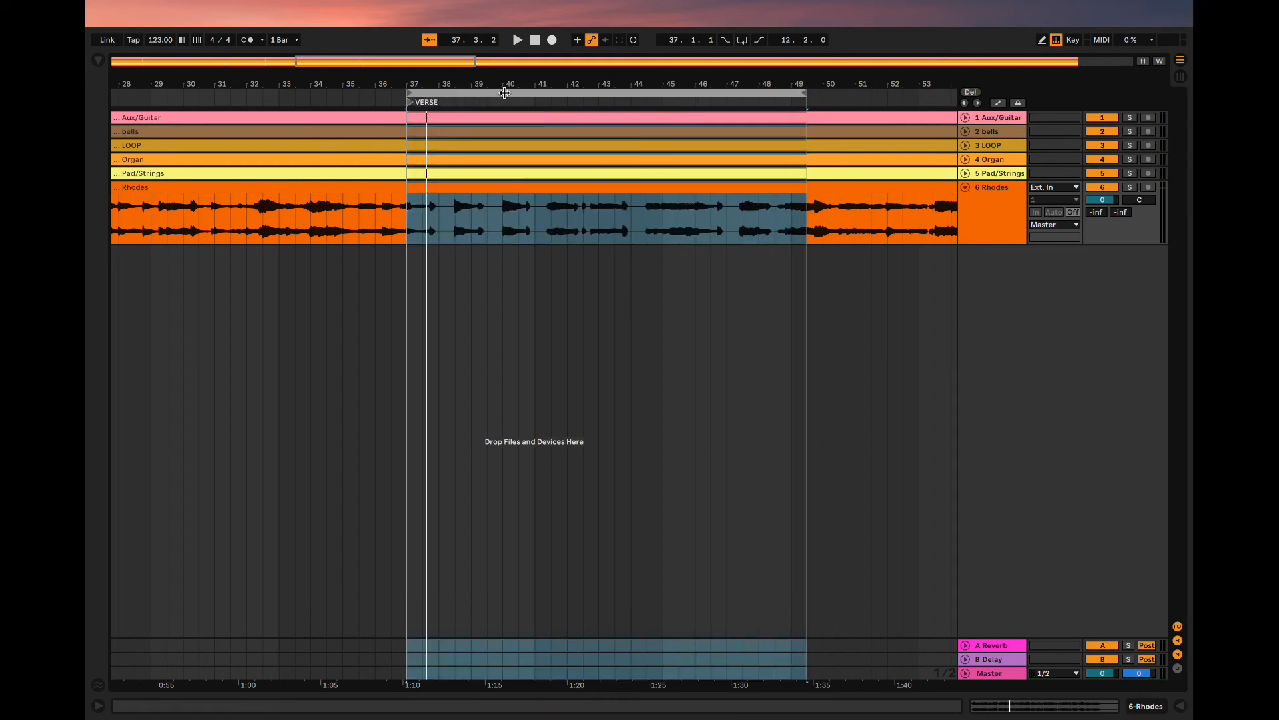
- Add a locator at 49.1.1, after the second verse, and name it PRE CHORUS
scroll(521, 120, right, 5)
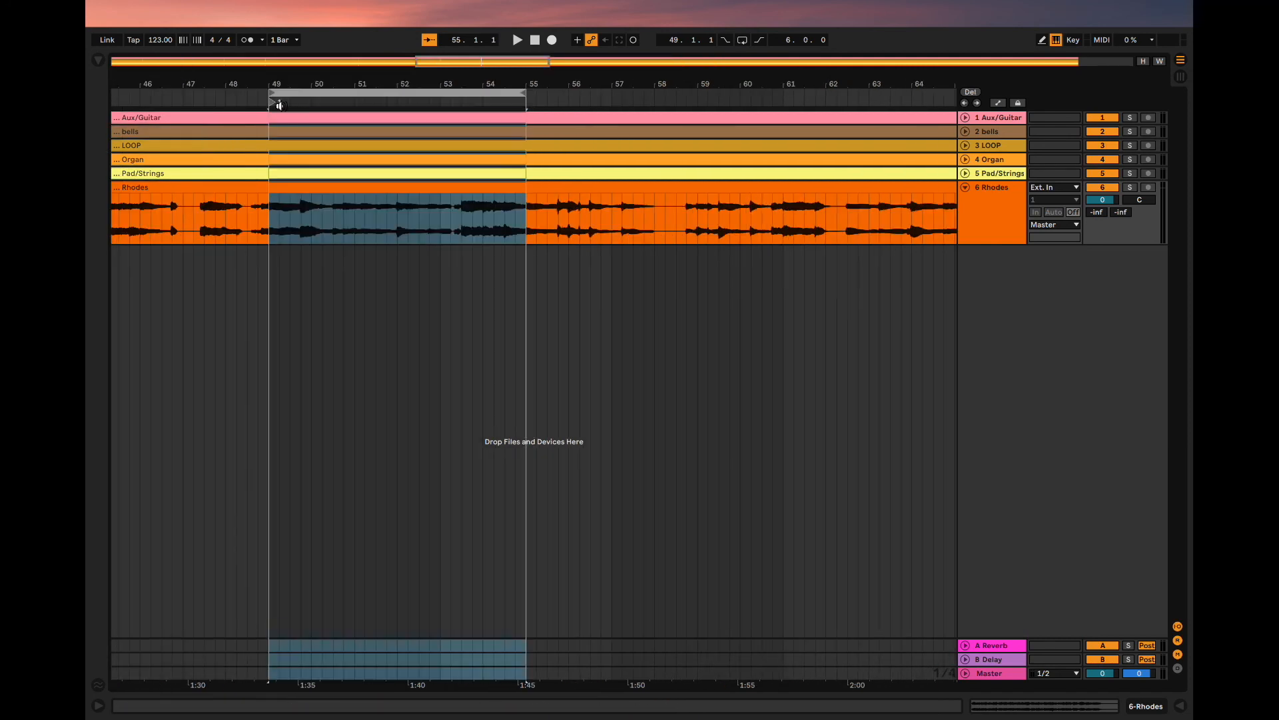
right_click(280, 105)
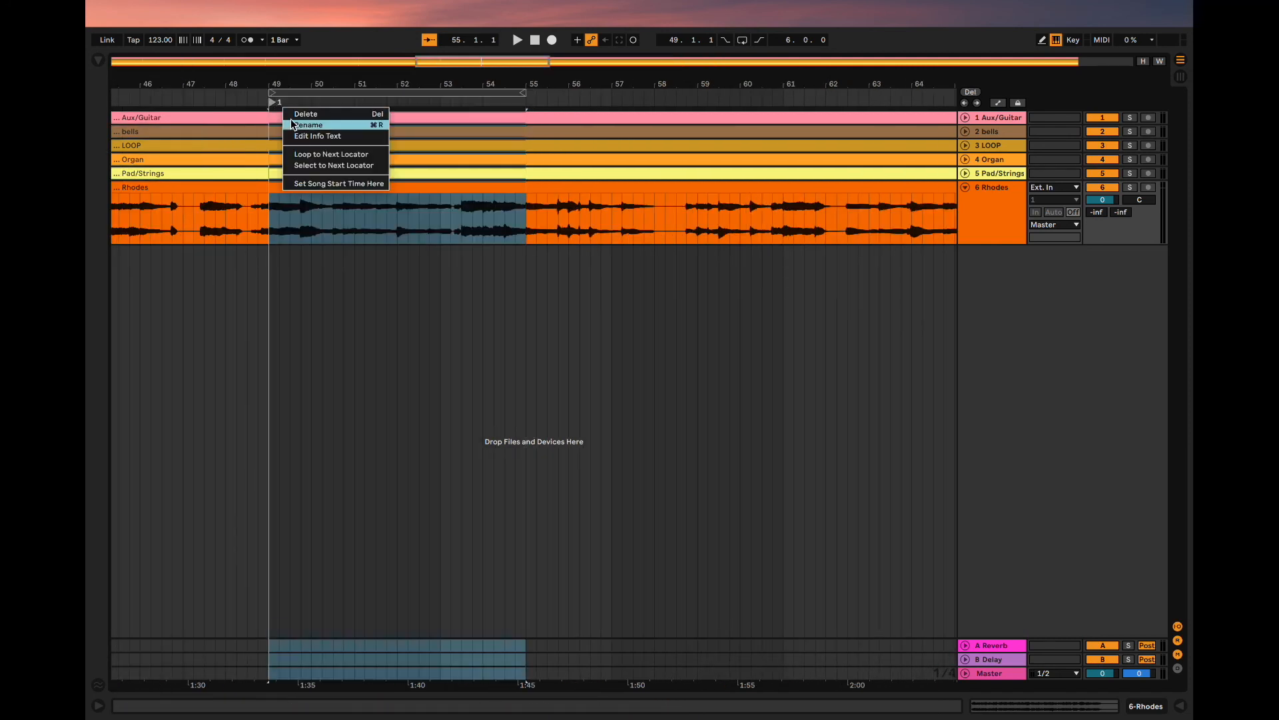
click(291, 125)
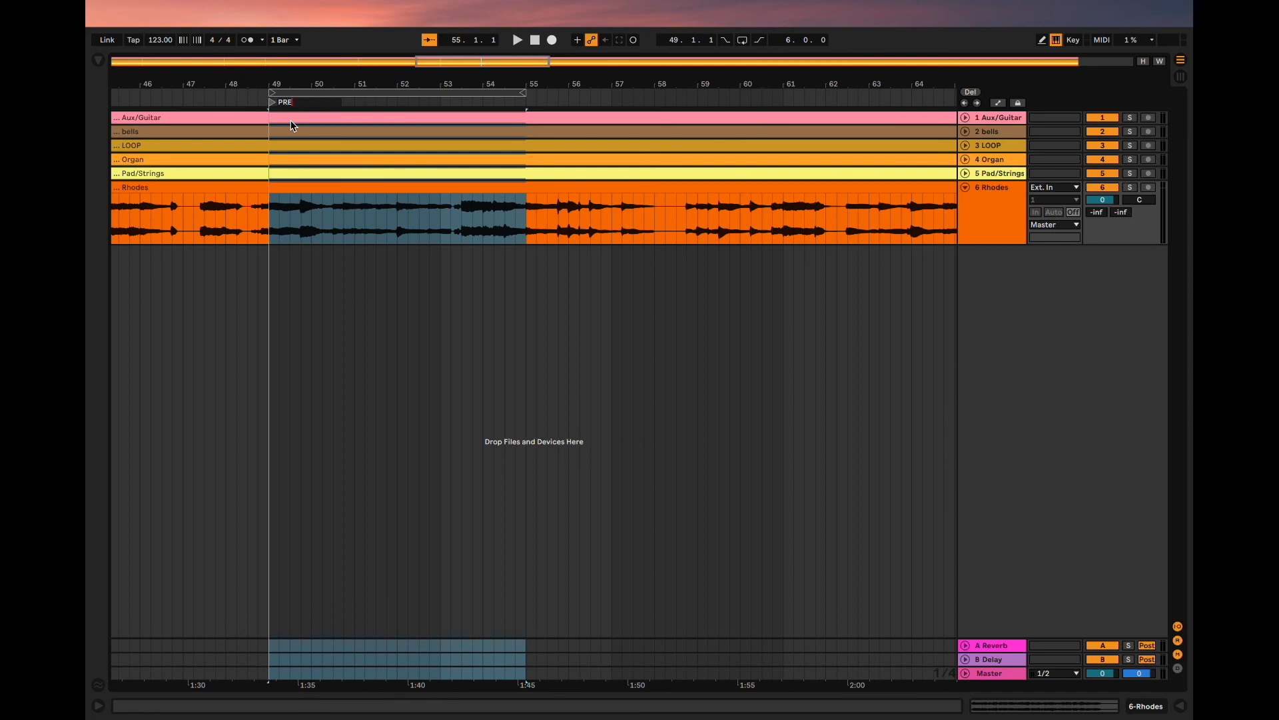
key(BackSpace)
key(BackSpace)
key(BackSpace)
text(CHORUS)
key(Return)
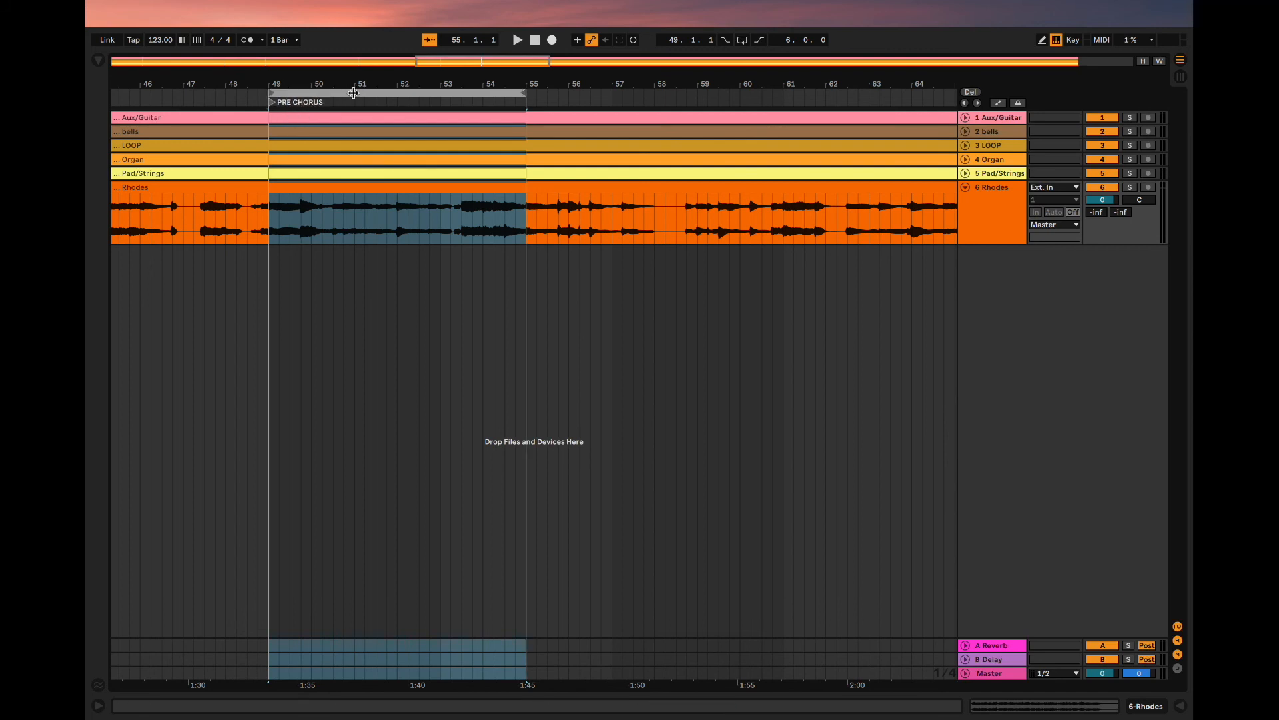
- Review the locators along the whole arrangement and open the name of the LAST TIME locator at bar 121 for editing
scroll(354, 122, down, 5)
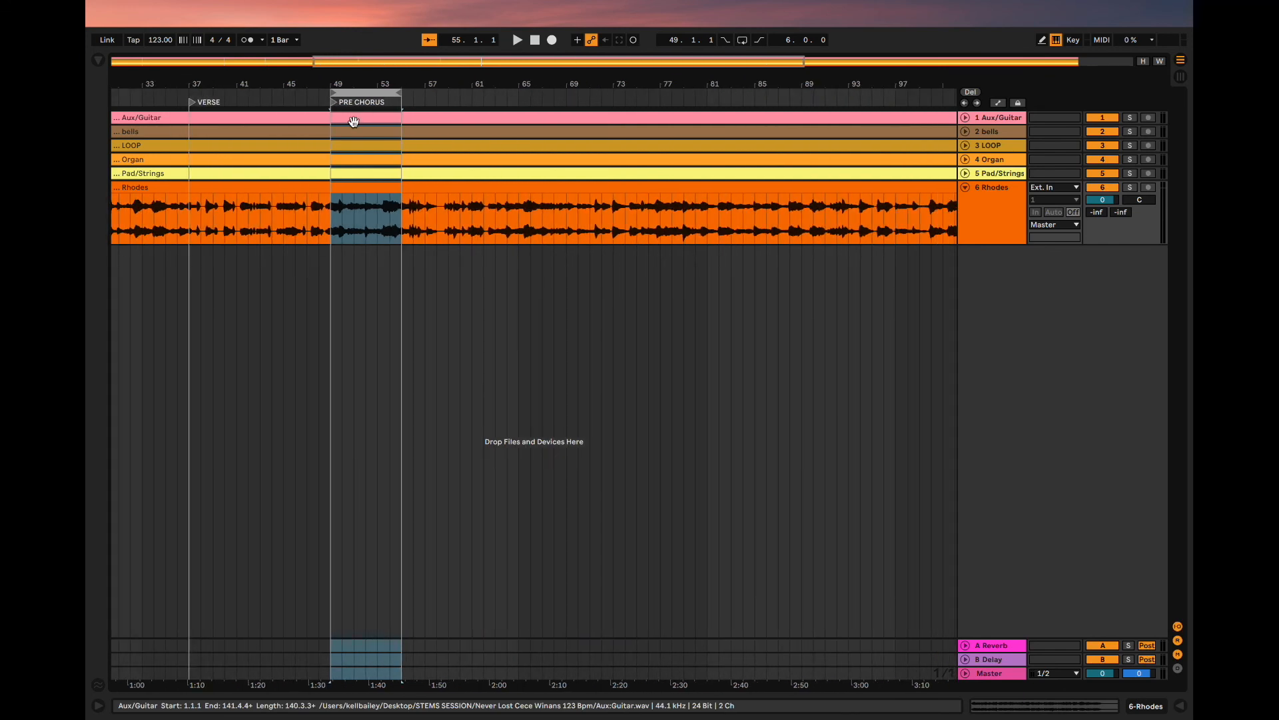
scroll(354, 122, down, 4)
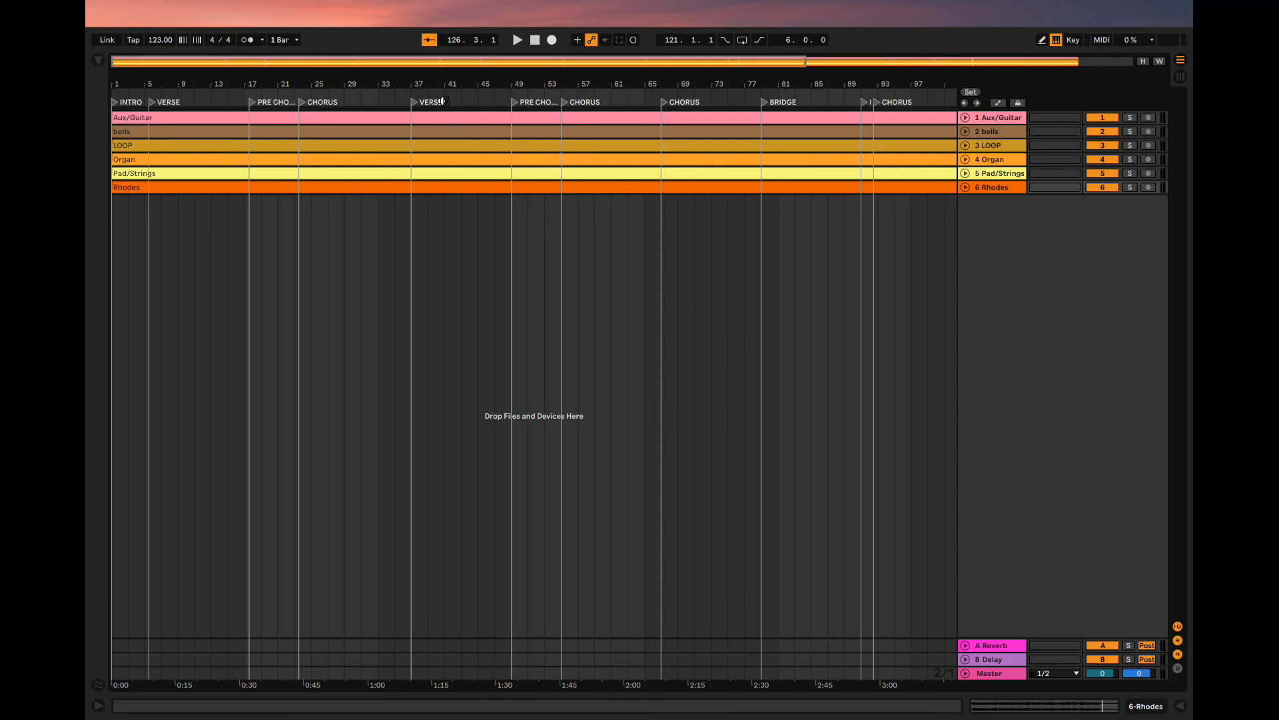
scroll(466, 106, right, 10)
click(743, 97)
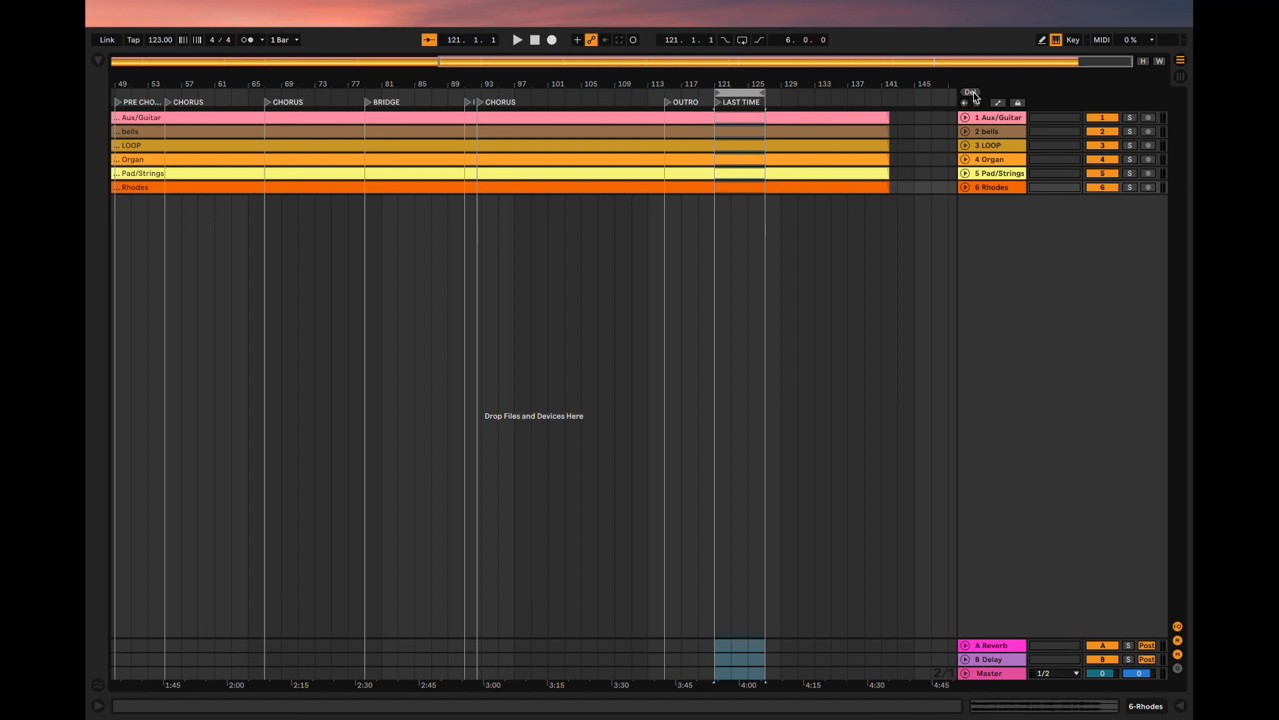
right_click(731, 103)
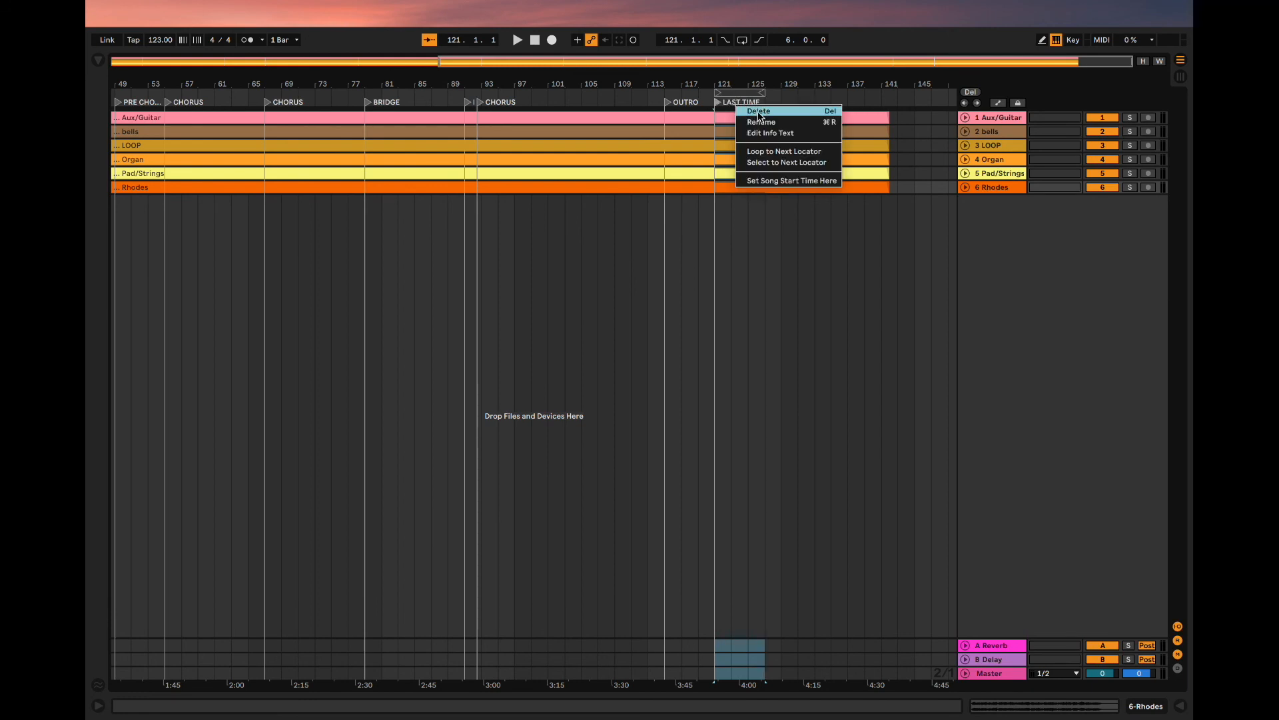
click(754, 123)
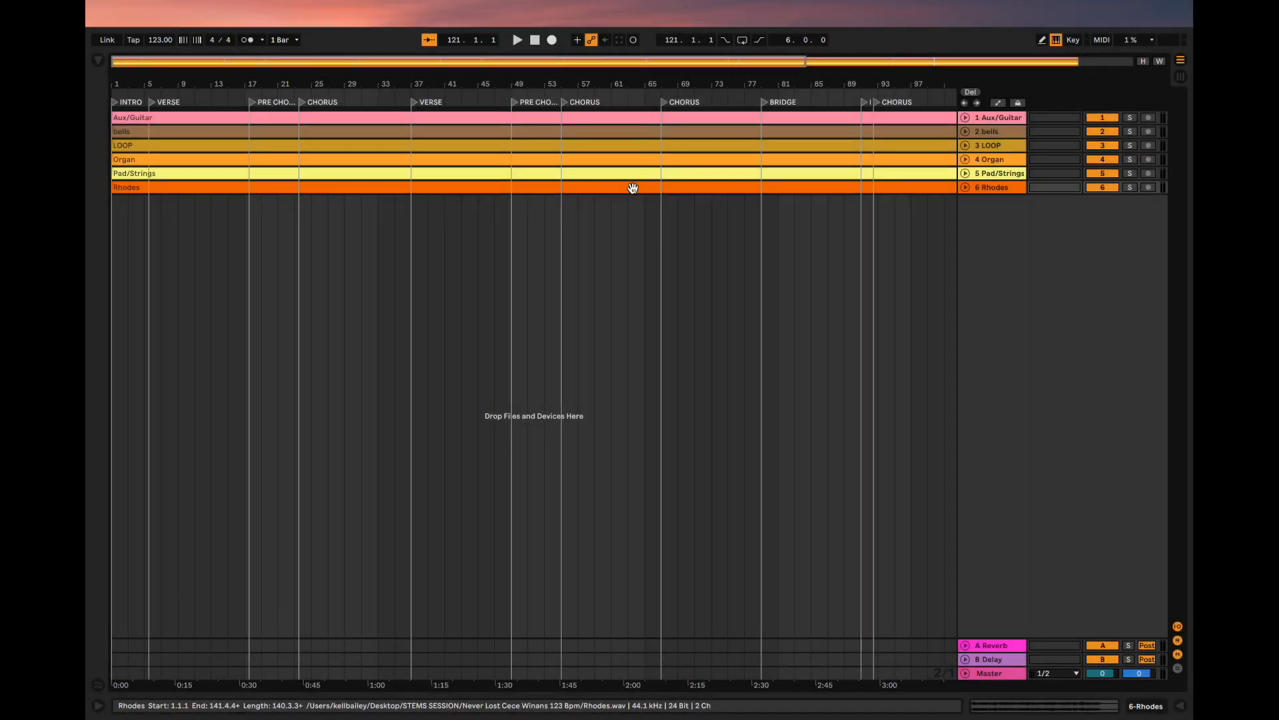